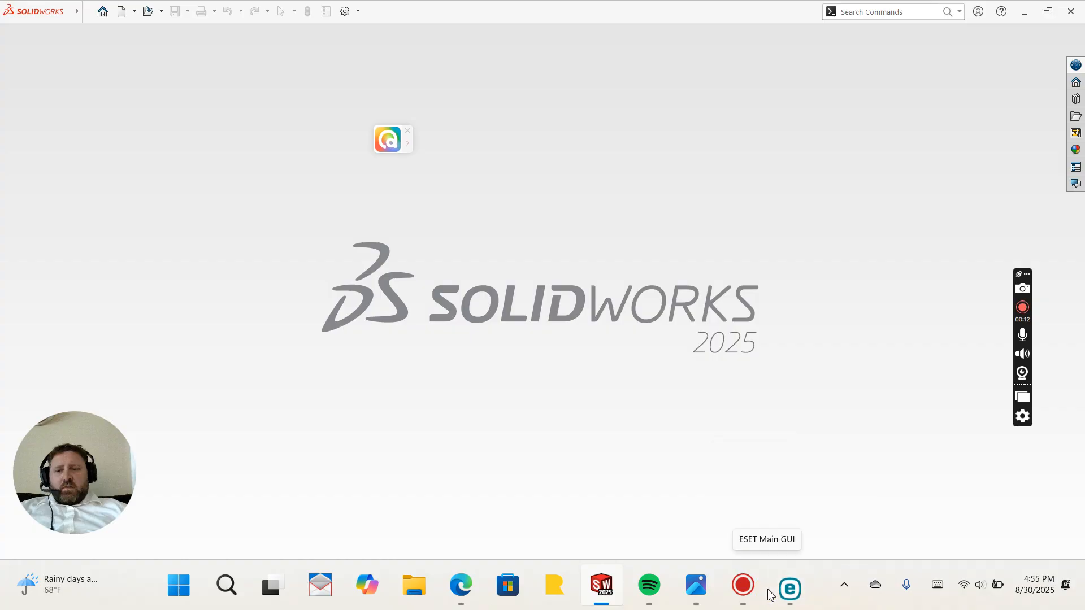
# Step: Open the CSWA 2.jpg sample exam drawing to review the part's dimensions, then return to SOLIDWORKS
pyautogui.click(743, 590)
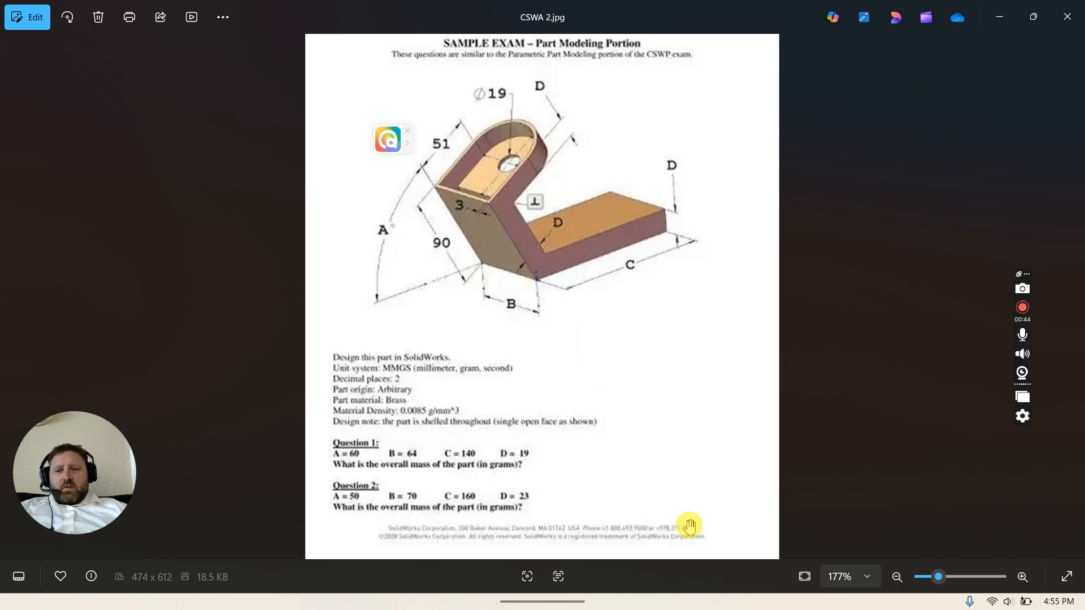
pyautogui.moveTo(771, 591)
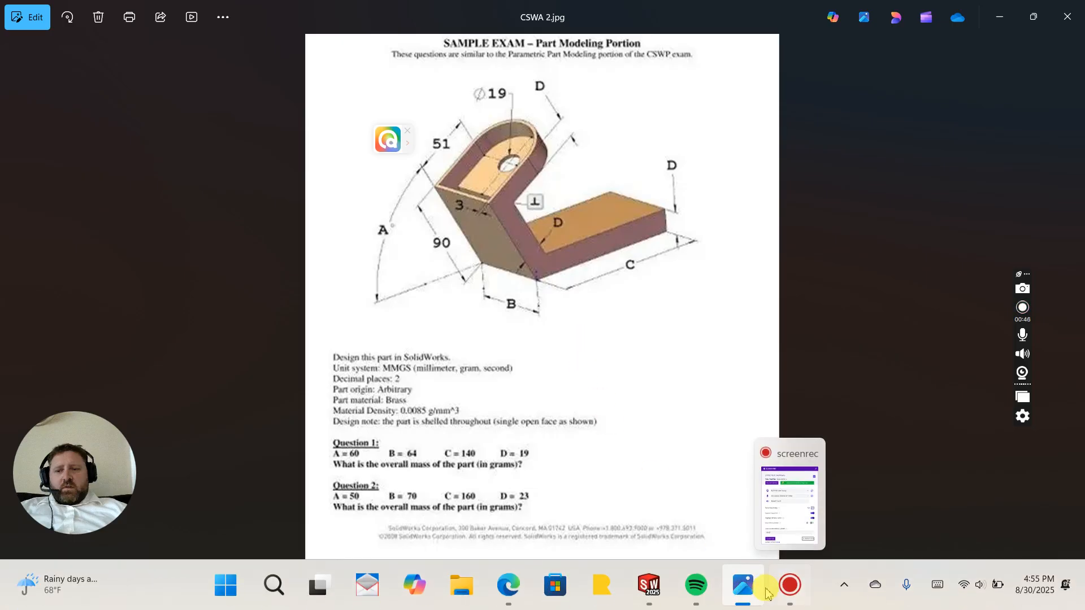
pyautogui.click(648, 585)
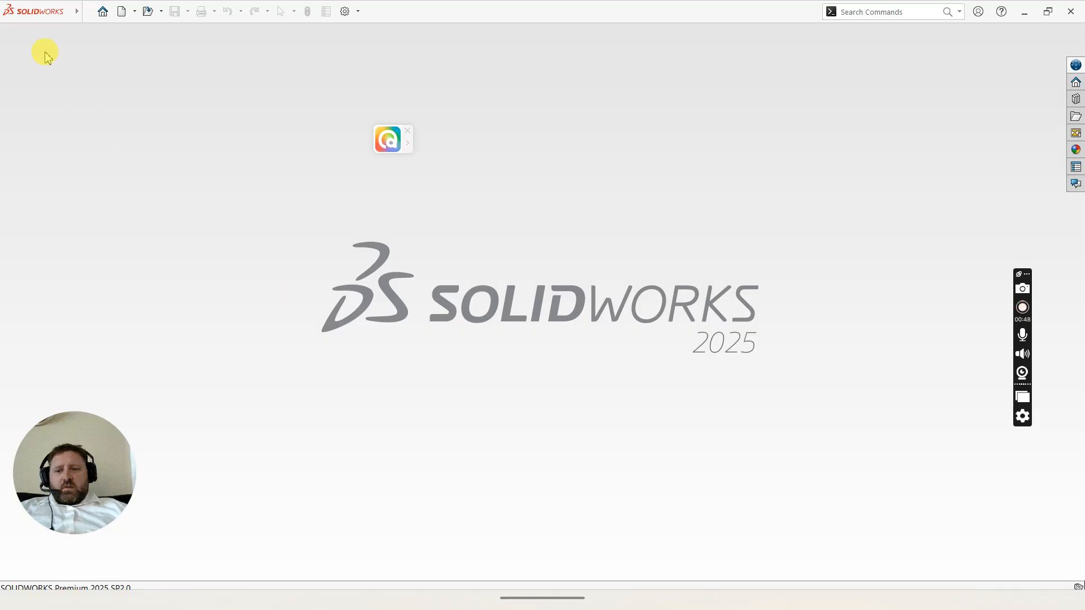
# Step: Create a new part document
pyautogui.moveTo(40, 8)
pyautogui.click(87, 13)
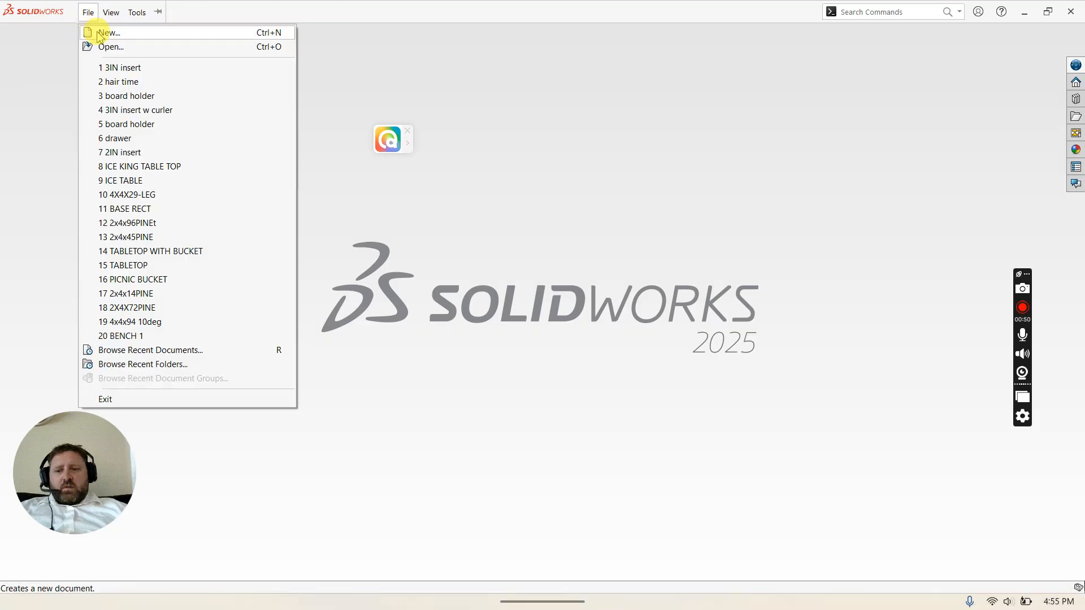
pyautogui.click(95, 33)
pyautogui.click(452, 440)
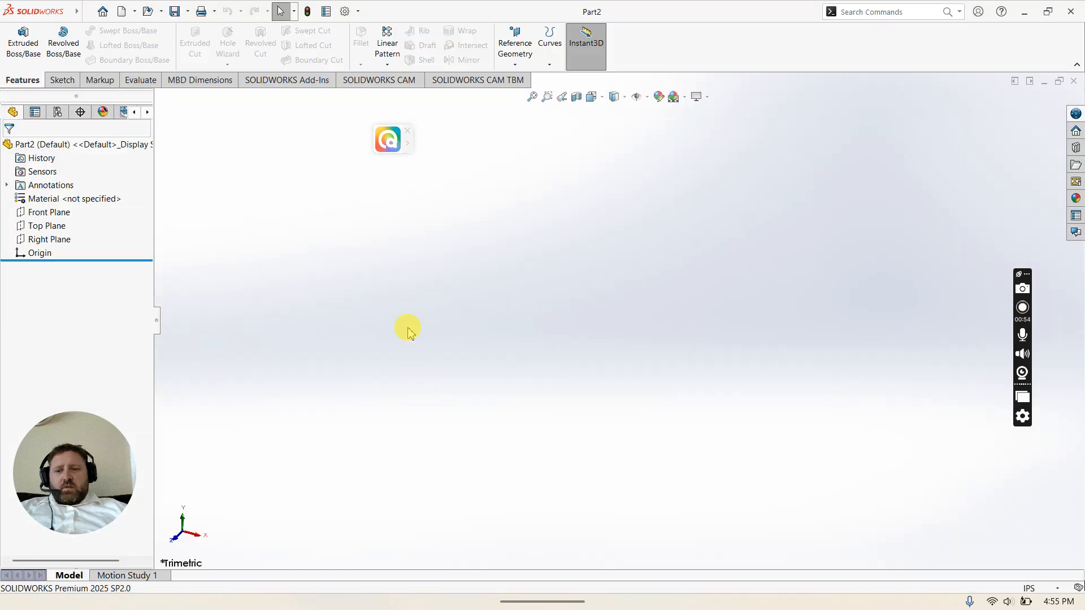
# Step: Set the part's document units to MMGS (millimeter, gram, second)
pyautogui.click(357, 12)
pyautogui.click(362, 29)
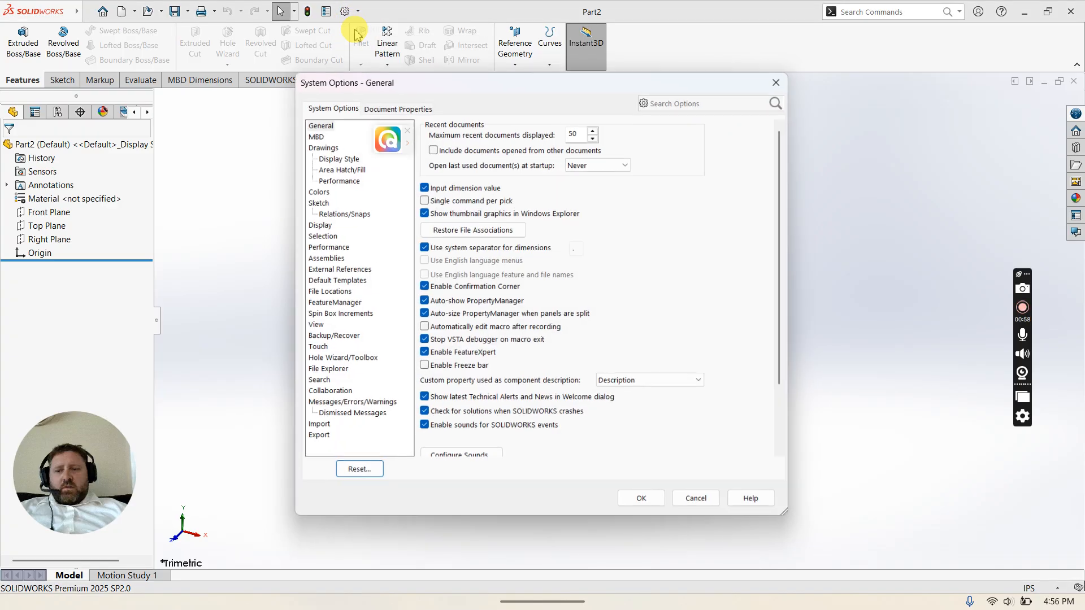
pyautogui.click(377, 110)
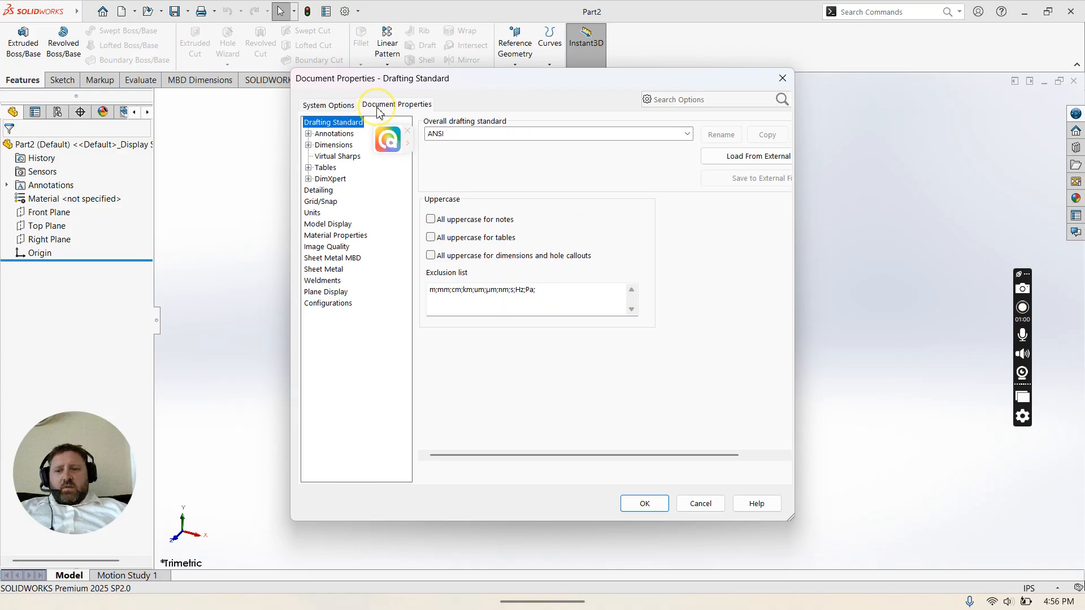
pyautogui.click(313, 213)
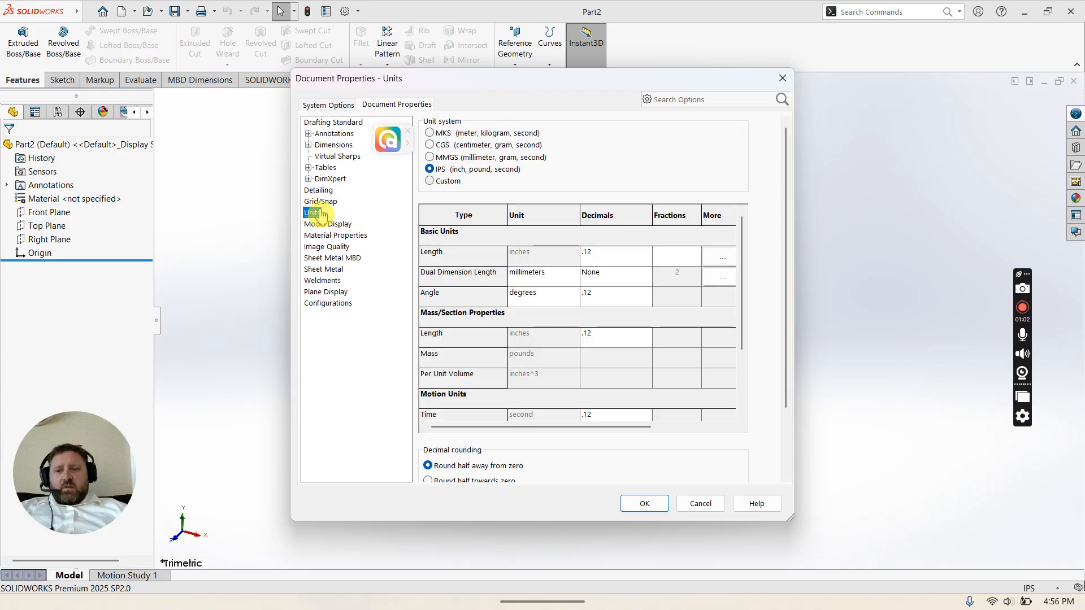
pyautogui.click(429, 157)
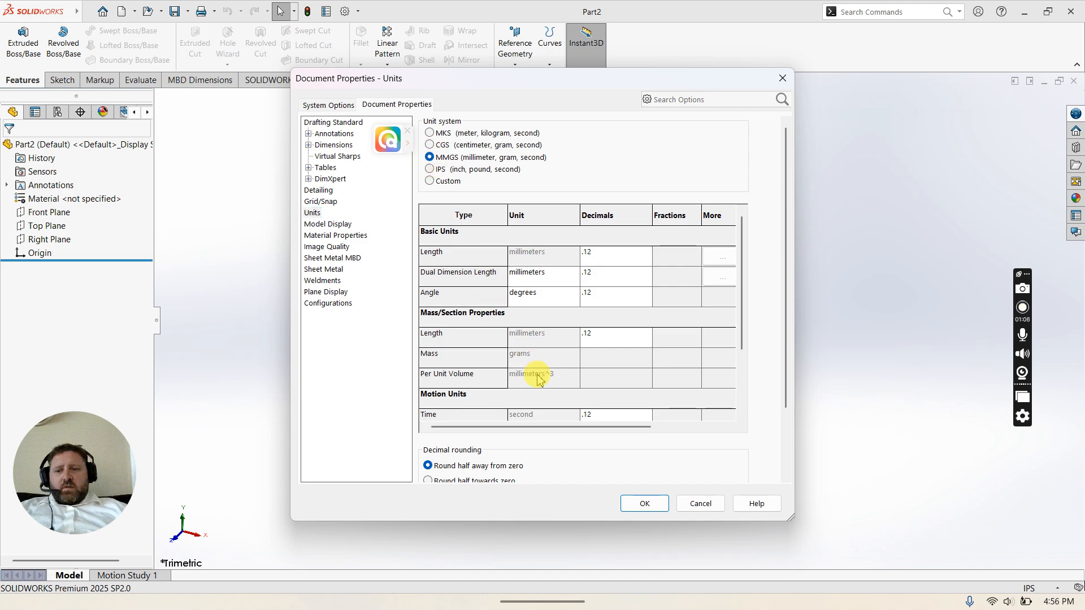
pyautogui.click(630, 503)
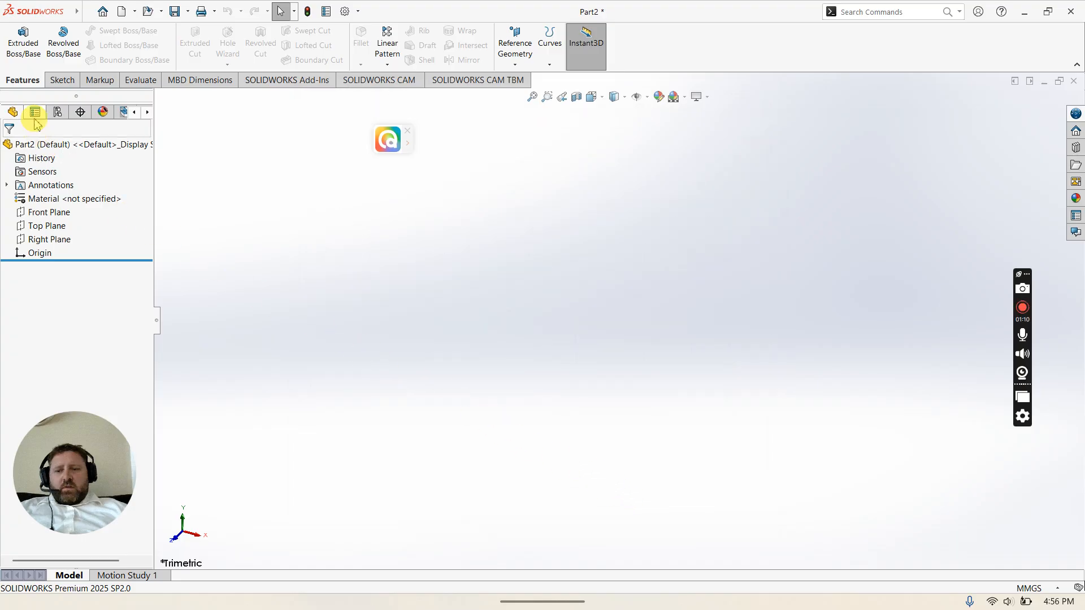
# Step: Start a new sketch on the Right Plane
pyautogui.click(52, 83)
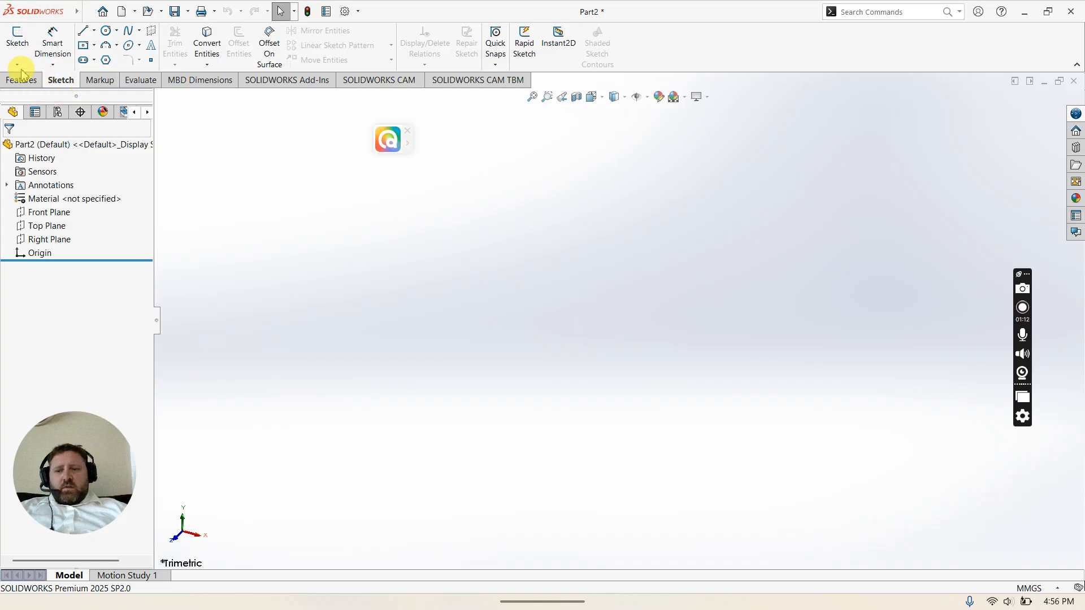
pyautogui.click(16, 49)
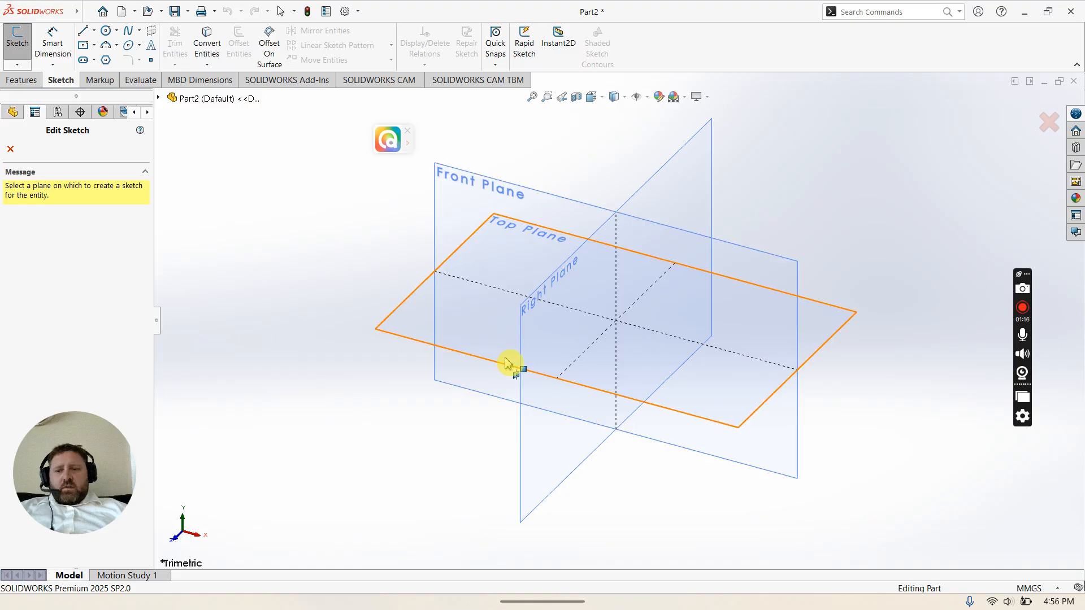
pyautogui.click(582, 339)
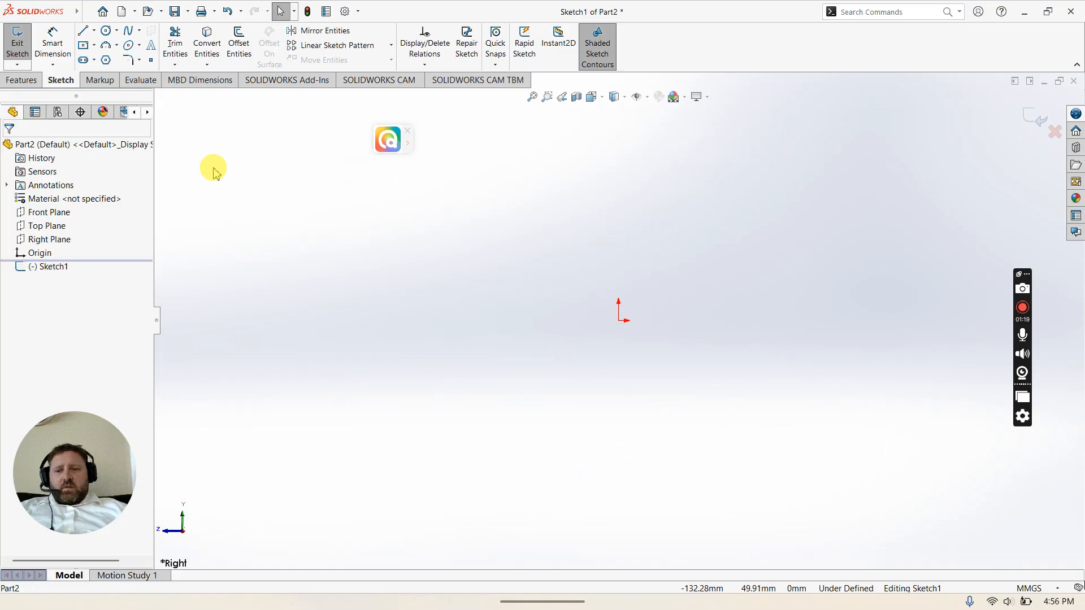
# Step: Sketch a horizontal line about 108 mm long just above the origin
pyautogui.click(83, 31)
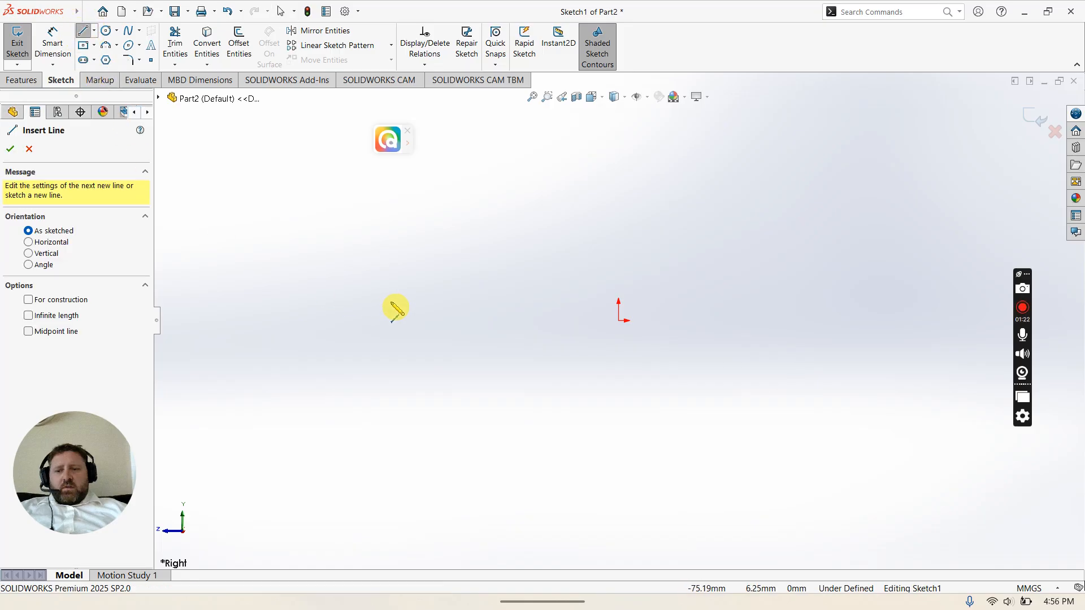
pyautogui.moveTo(743, 585)
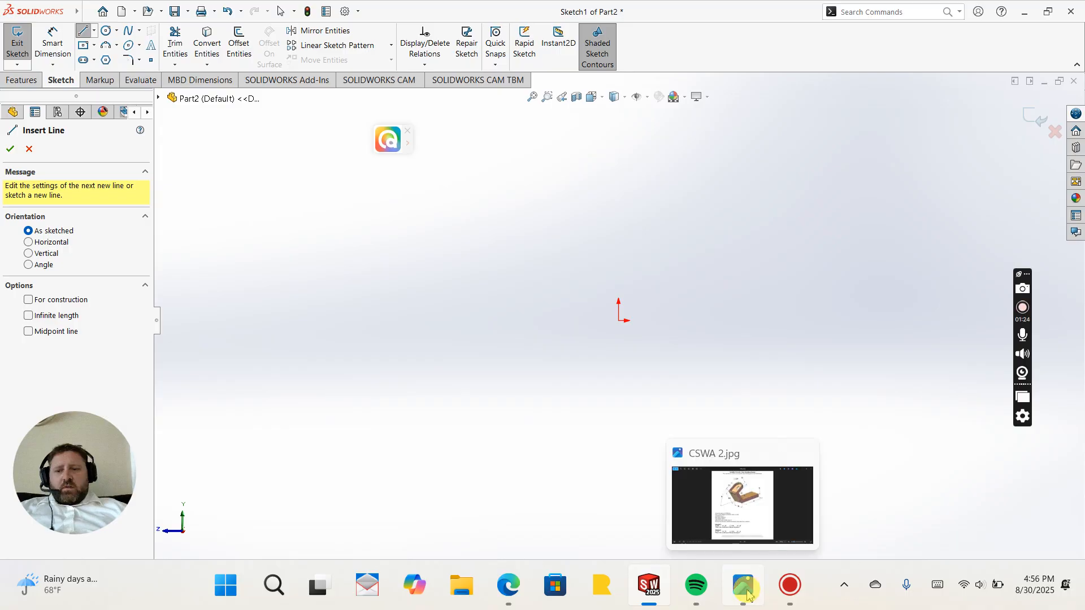
pyautogui.click(737, 527)
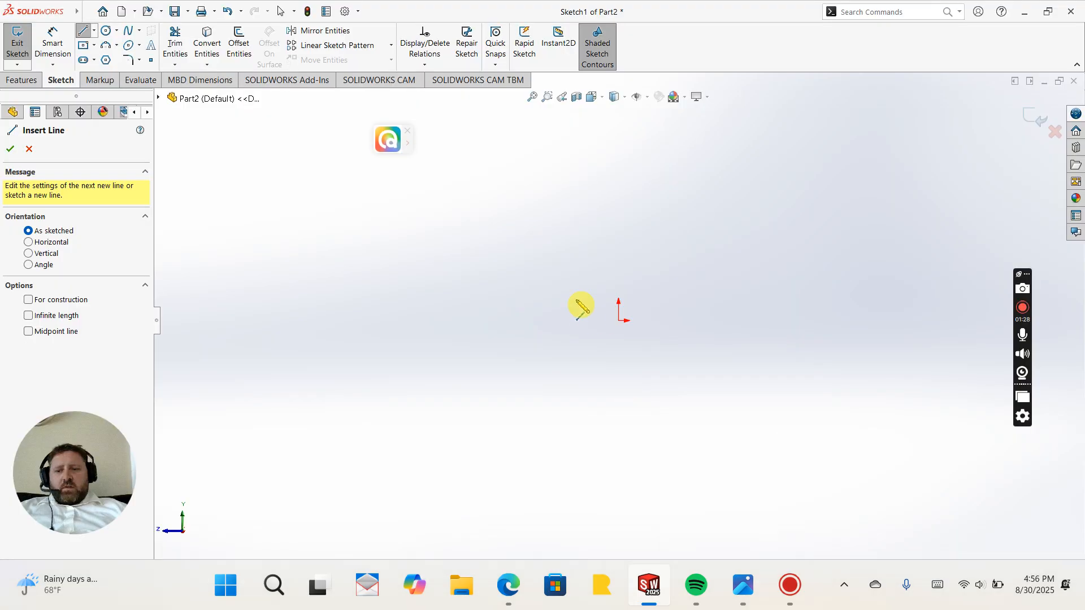
pyautogui.click(724, 293)
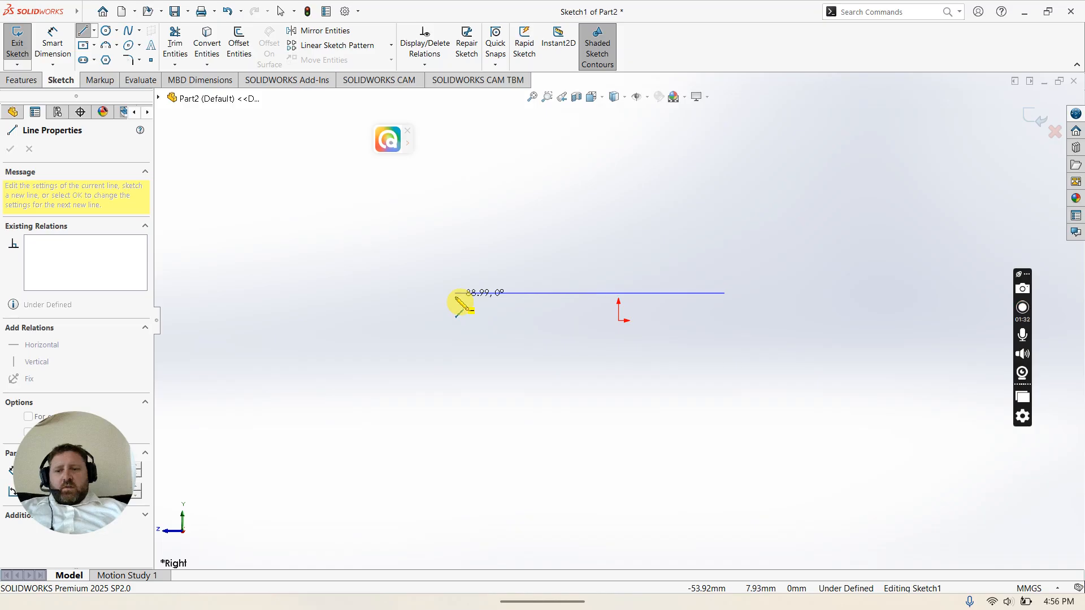
pyautogui.click(455, 293)
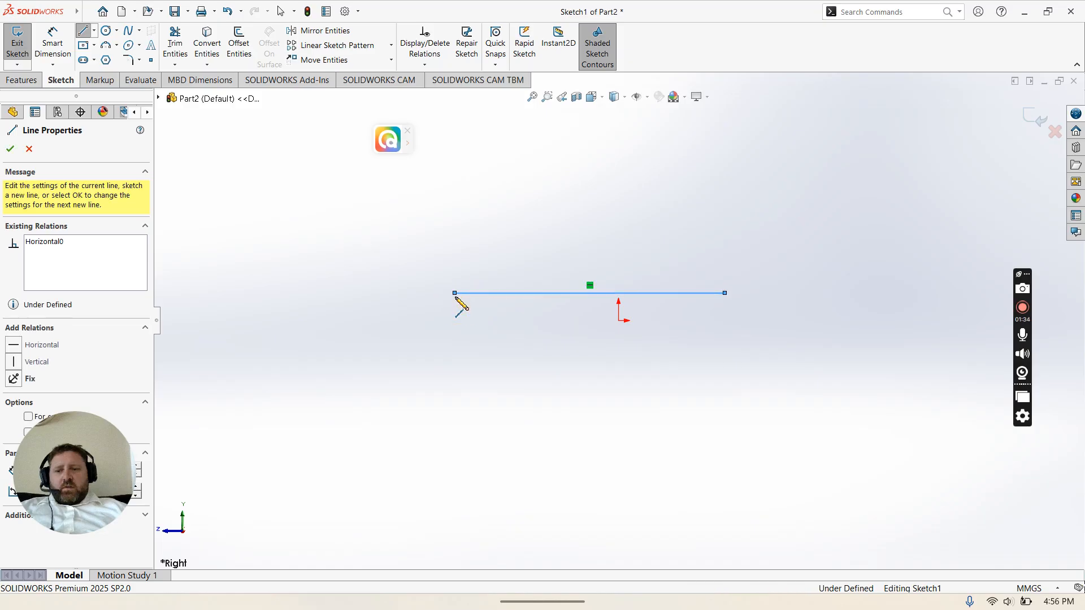
pyautogui.press('Escape')
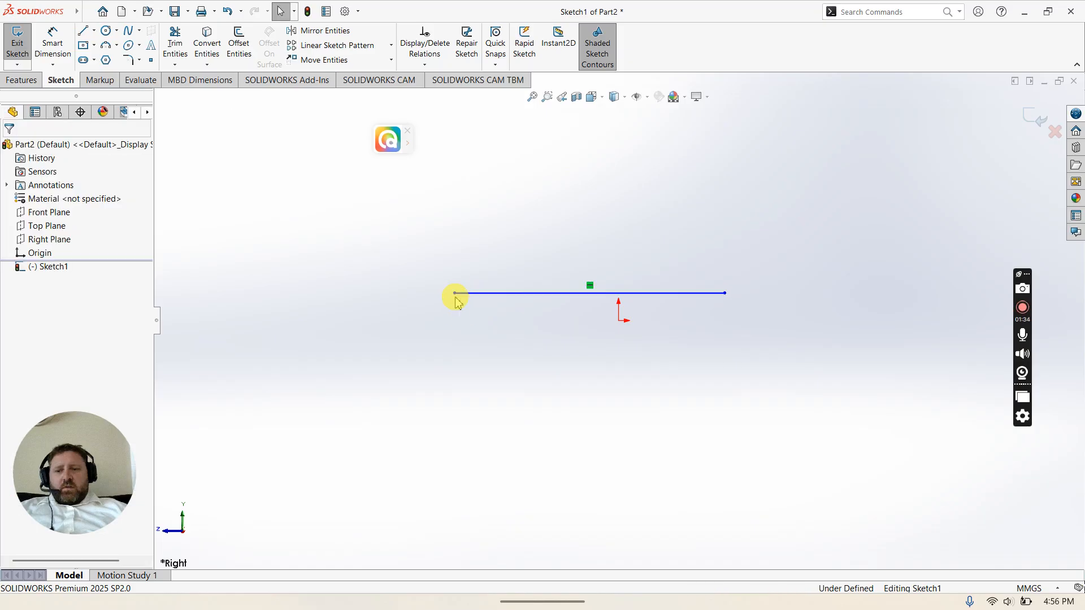
# Step: Make the horizontal line's midpoint coincident with the origin
pyautogui.click(591, 294)
pyautogui.click(608, 313)
pyautogui.keyDown('ctrl'); pyautogui.click(619, 321); pyautogui.keyUp('ctrl')
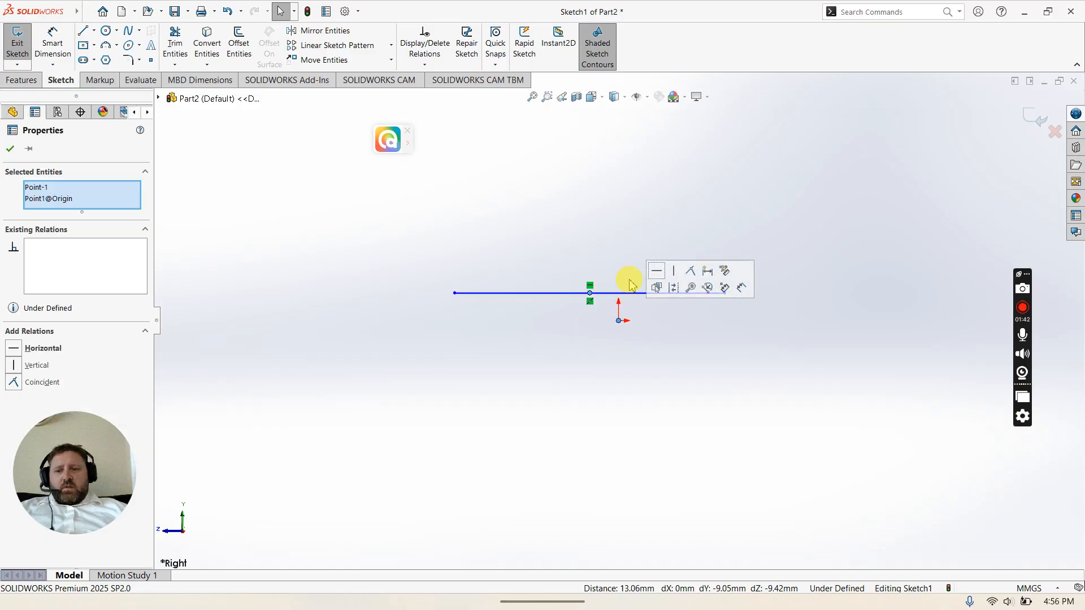
pyautogui.click(689, 272)
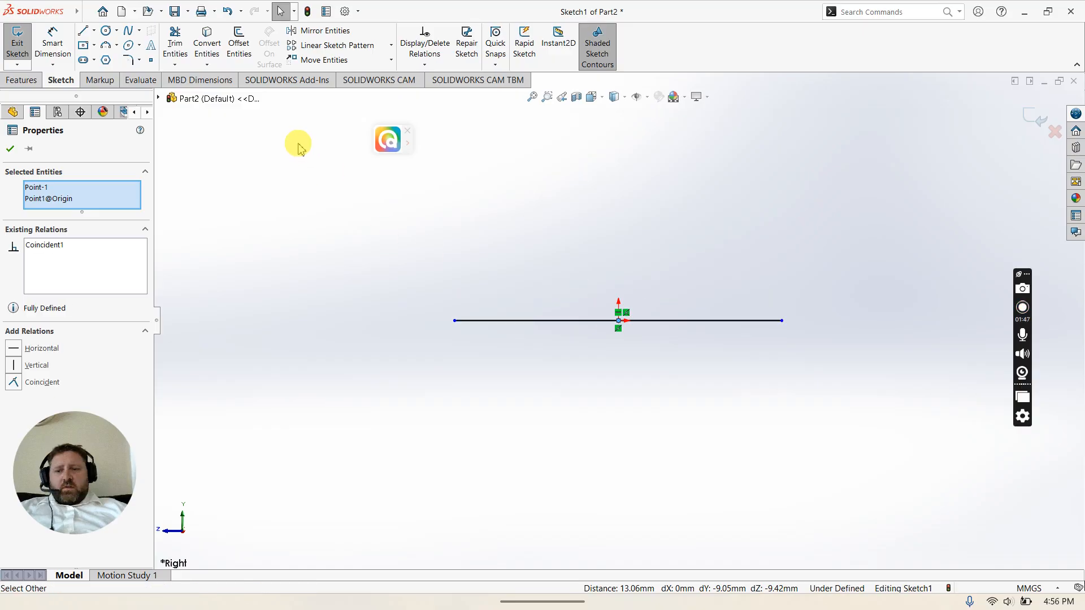
# Step: Dimension the horizontal line's length as 140 mm and name the dimension C
pyautogui.click(52, 42)
pyautogui.click(581, 323)
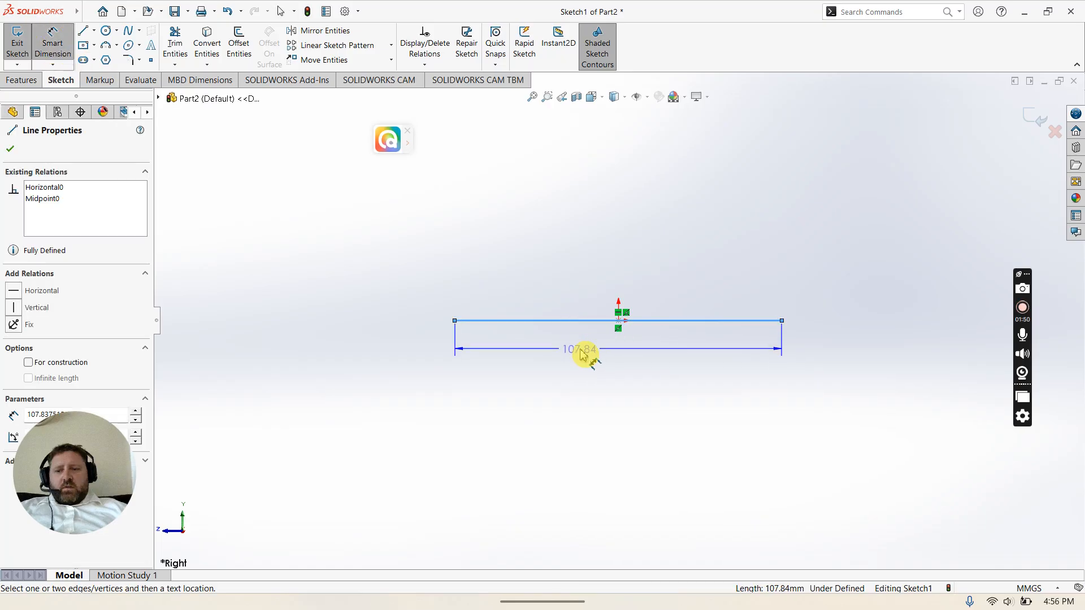
pyautogui.click(598, 358)
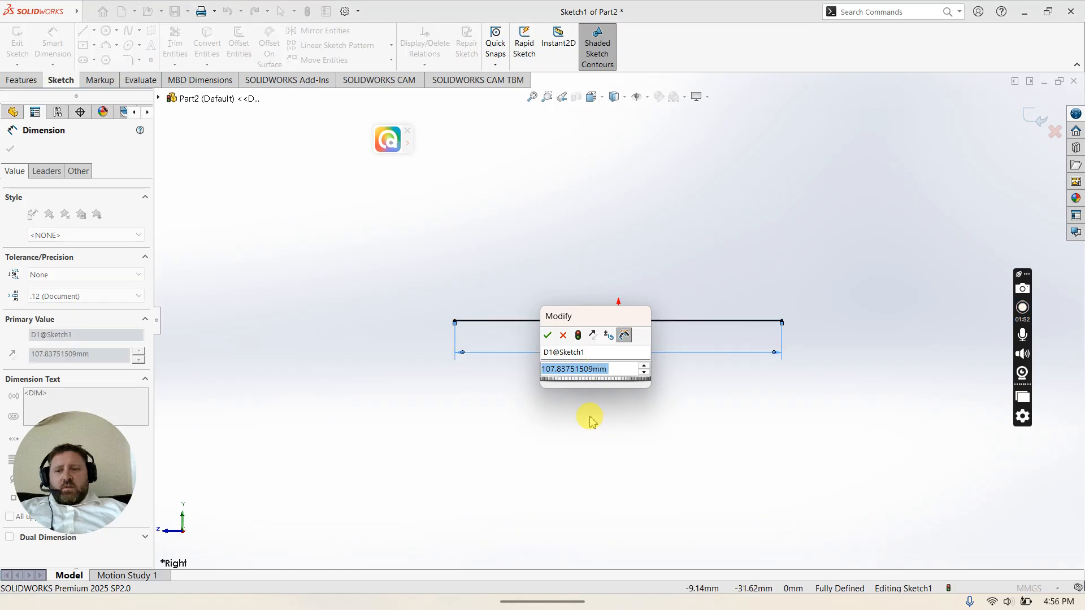
pyautogui.write('140')
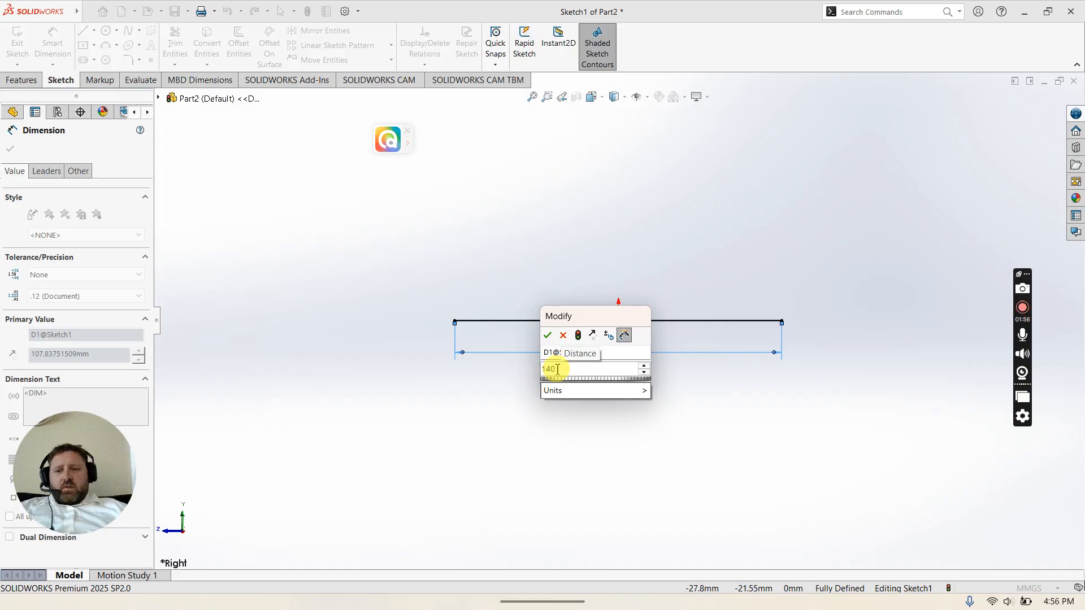
pyautogui.click(621, 355)
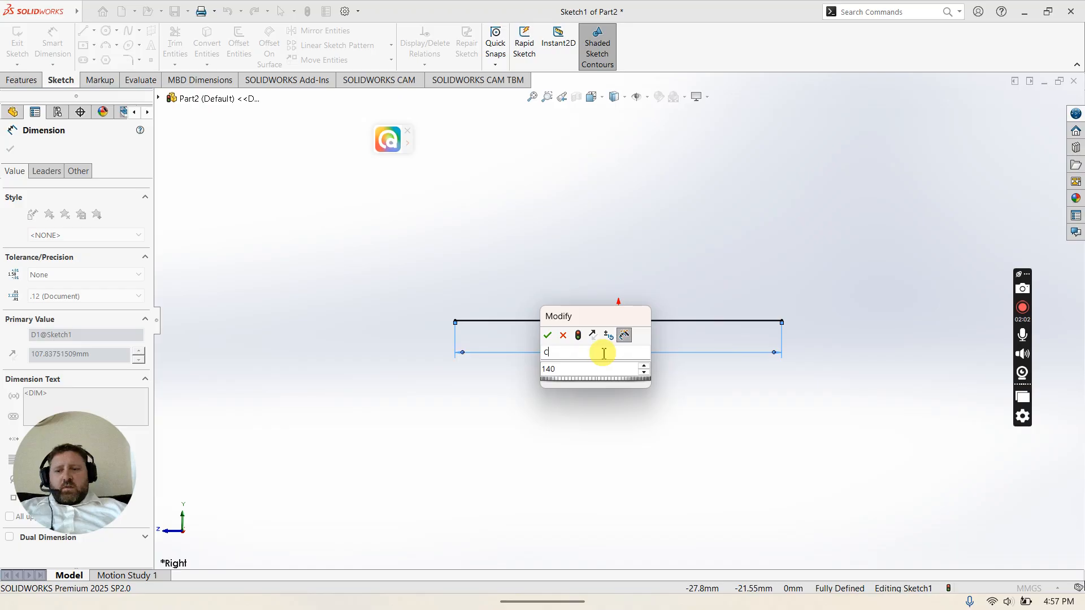
pyautogui.click(547, 335)
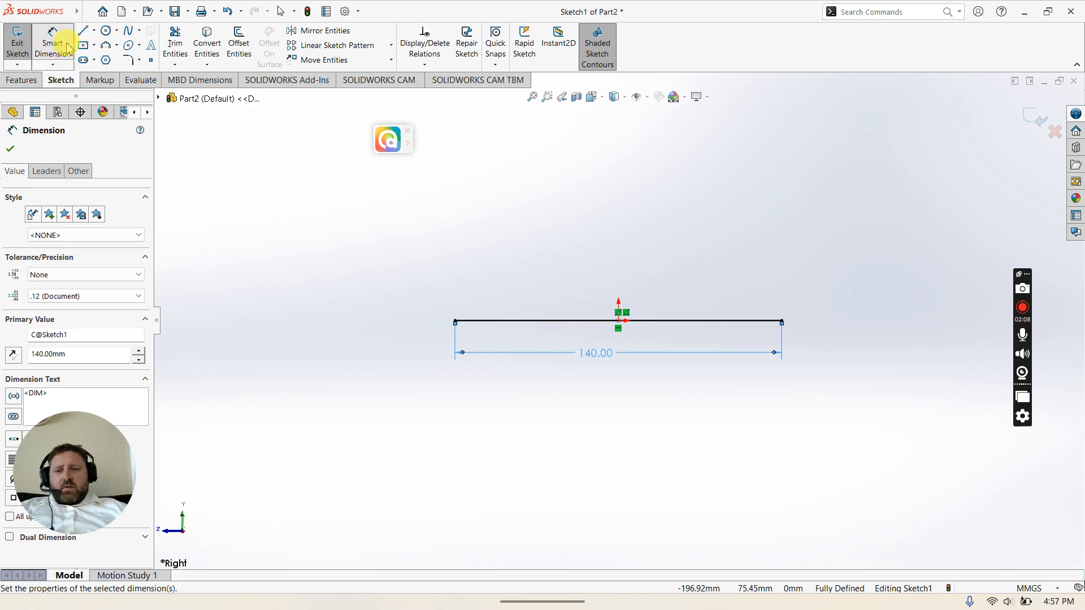
# Step: Sketch a vertical line about 18 mm tall upward from the horizontal line's right endpoint
pyautogui.click(83, 31)
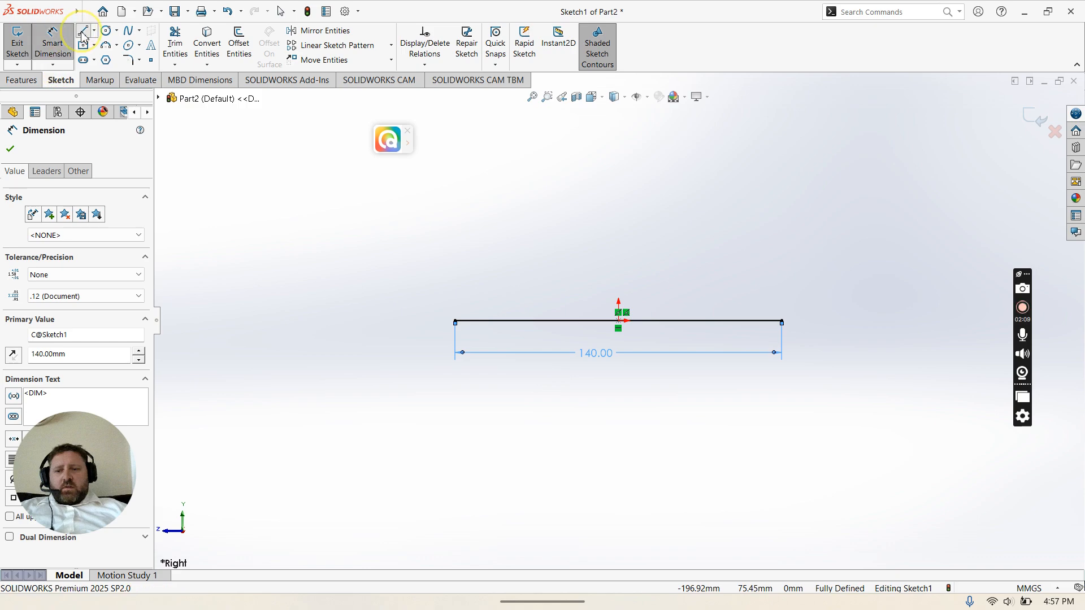
pyautogui.click(782, 321)
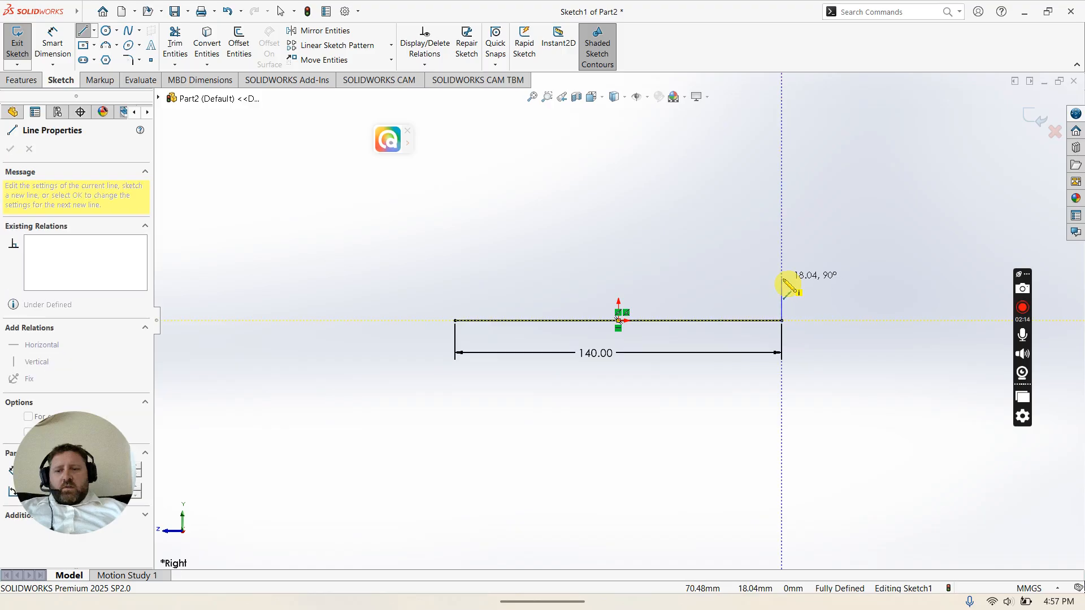
pyautogui.click(782, 278)
pyautogui.press('Escape')
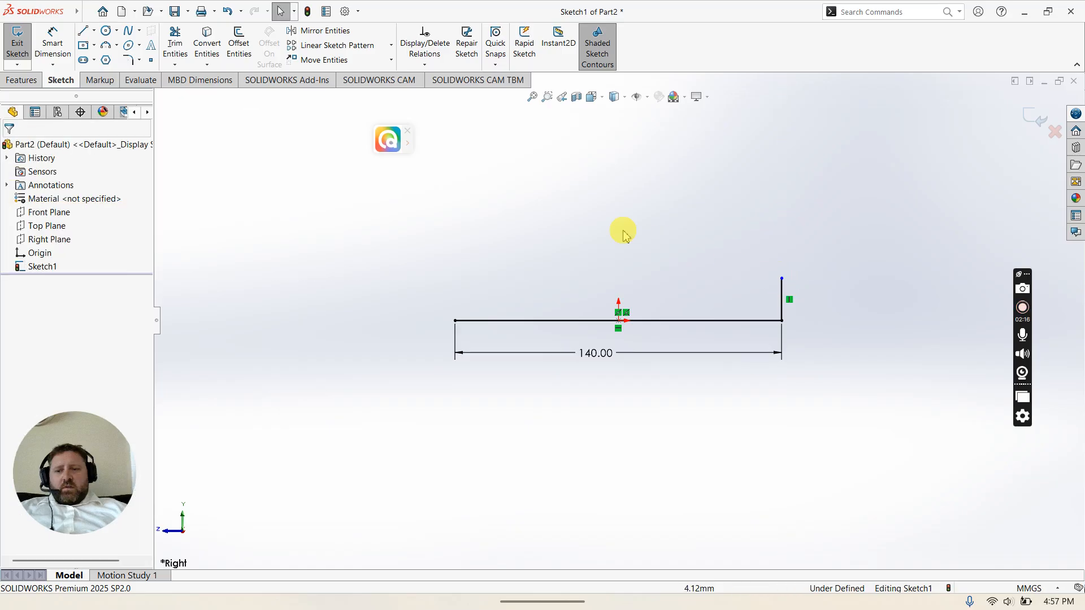
# Step: Dimension the vertical line's length as 19 mm and name the dimension D
pyautogui.click(54, 35)
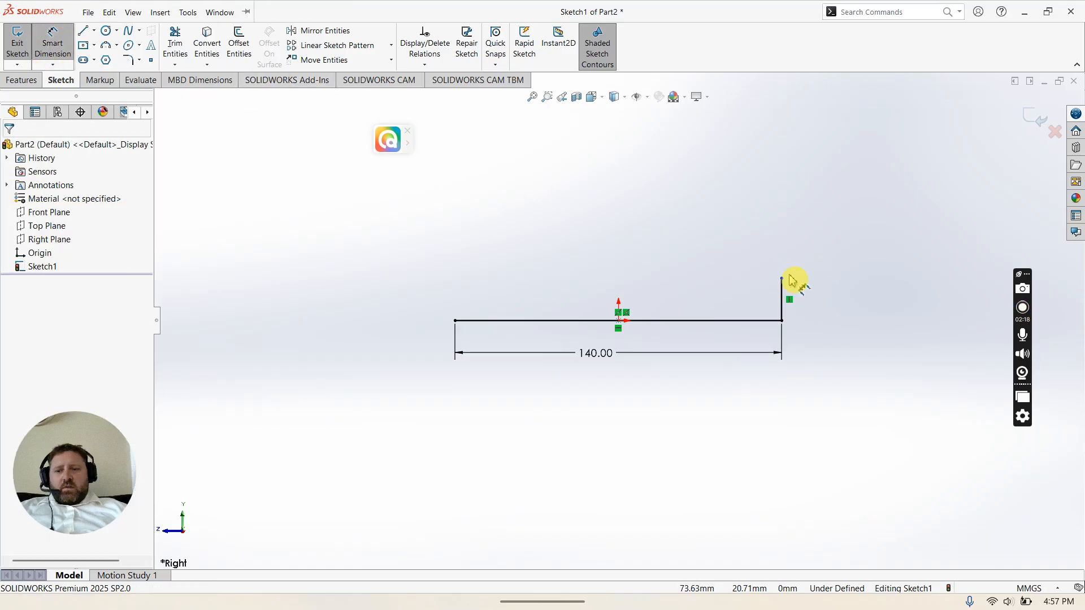
pyautogui.click(788, 295)
pyautogui.click(813, 301)
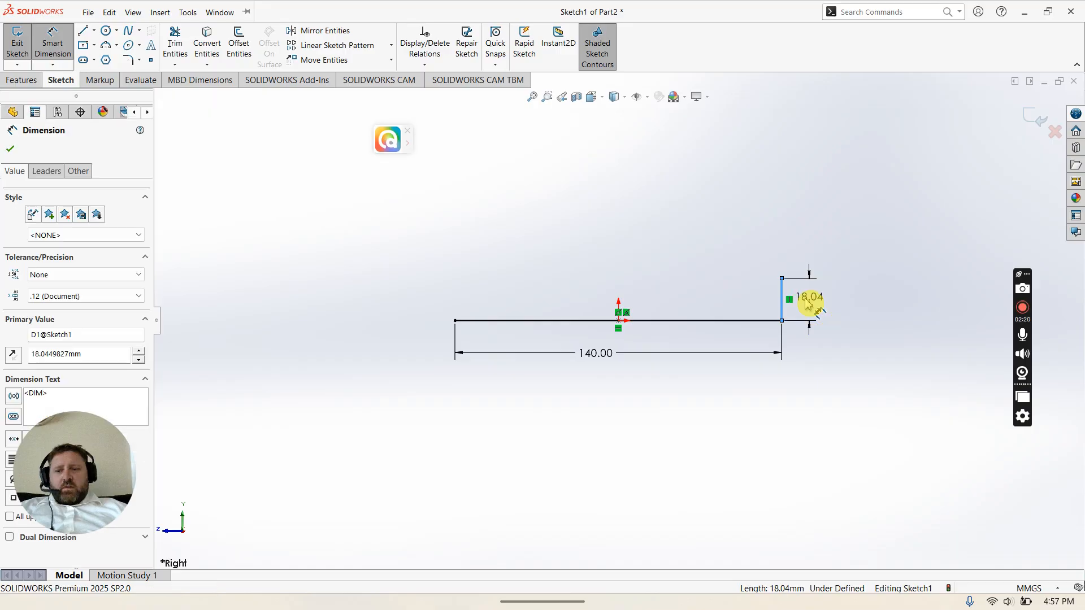
pyautogui.write('19')
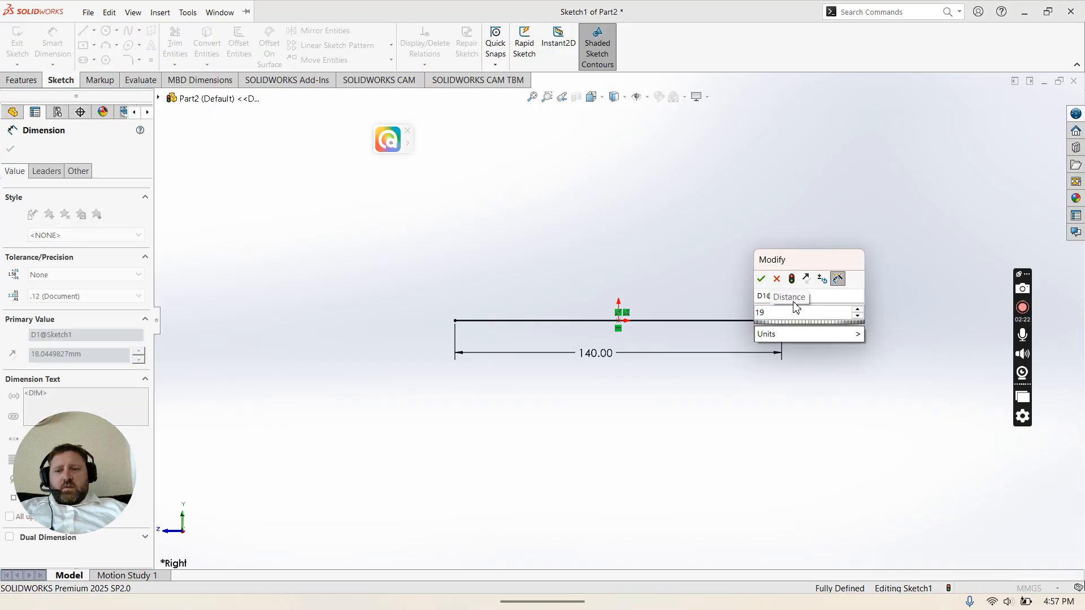
pyautogui.doubleClick(775, 297)
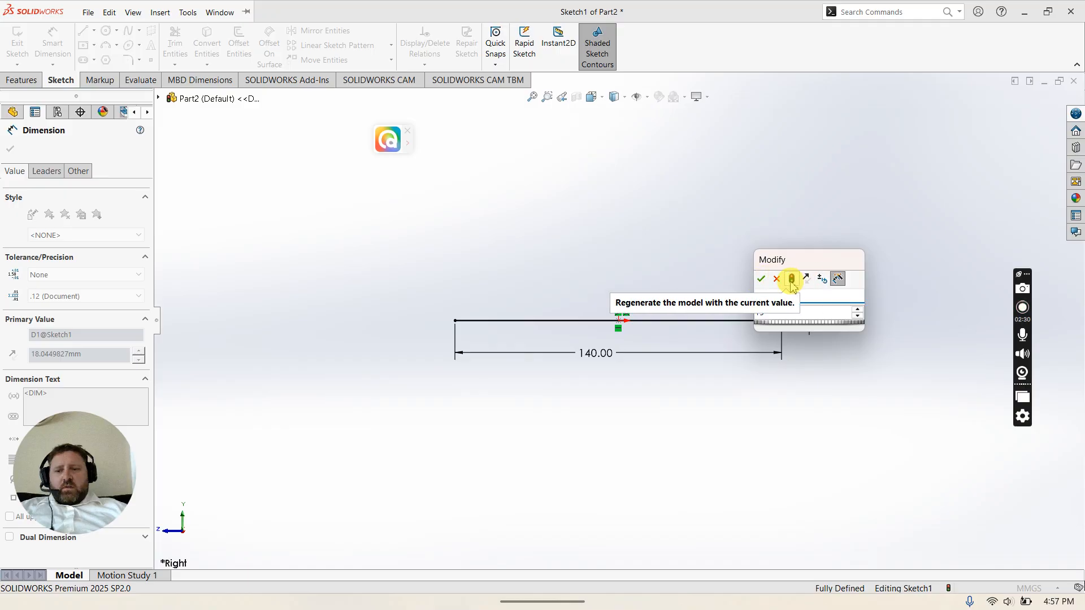
pyautogui.click(762, 279)
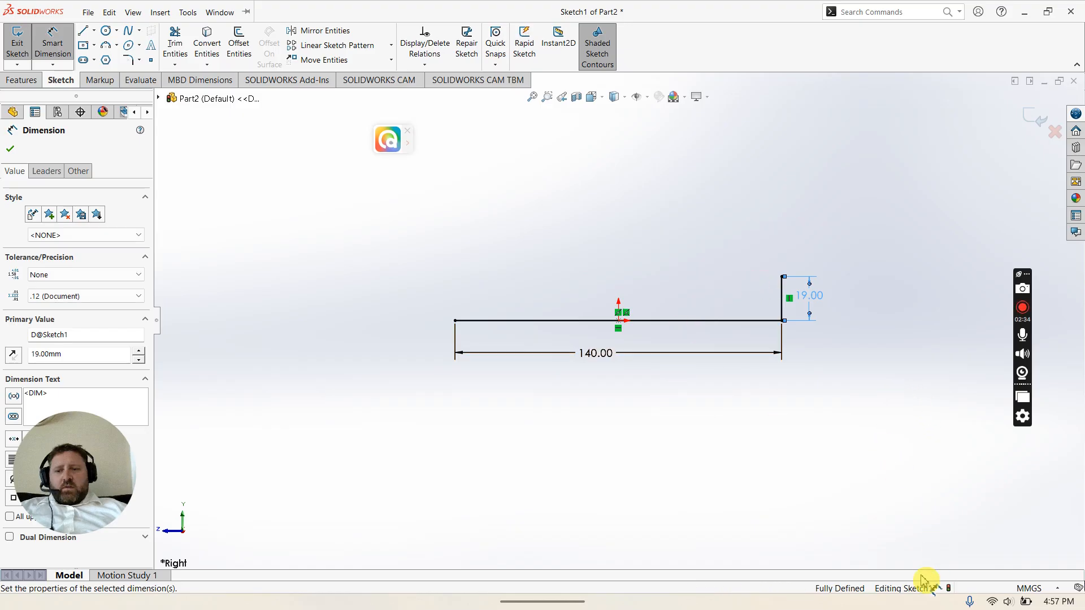
pyautogui.moveTo(881, 605)
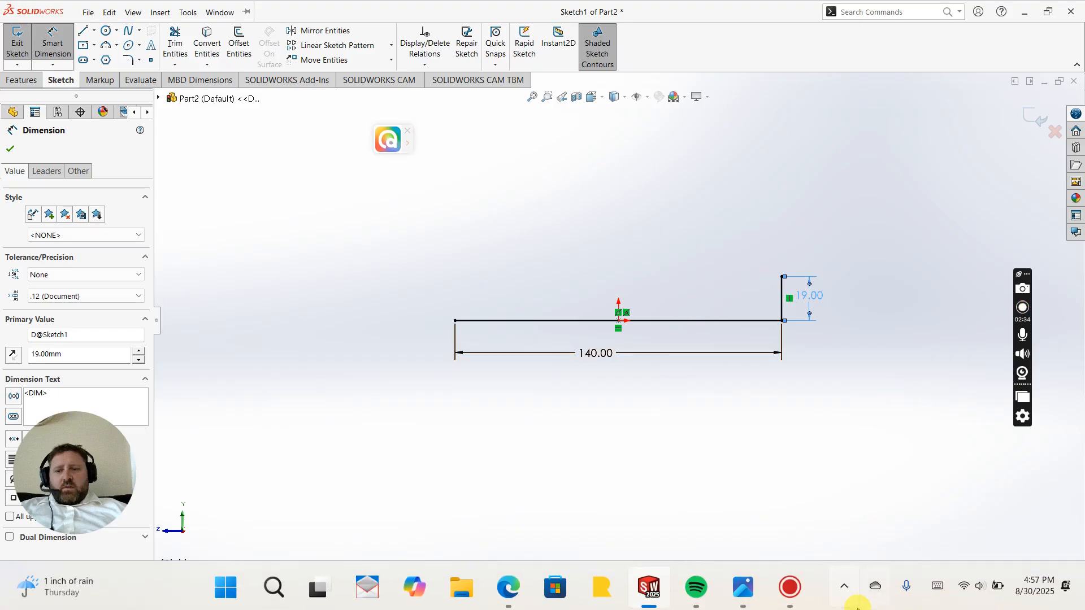
# Step: Review the sample exam drawing image for the bracket's next dimensions
pyautogui.click(749, 591)
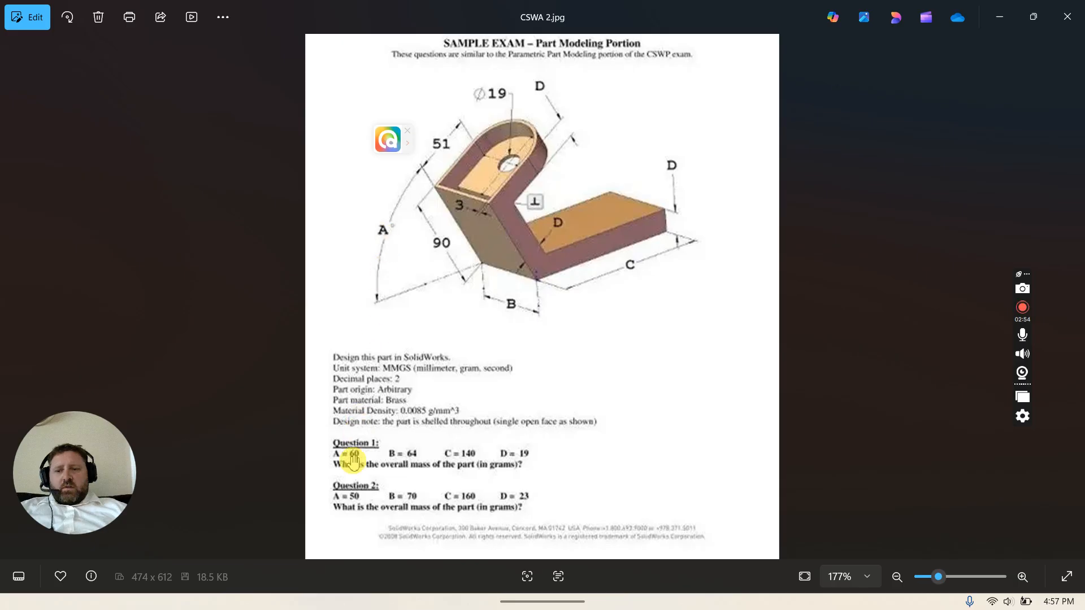
pyautogui.moveTo(786, 590)
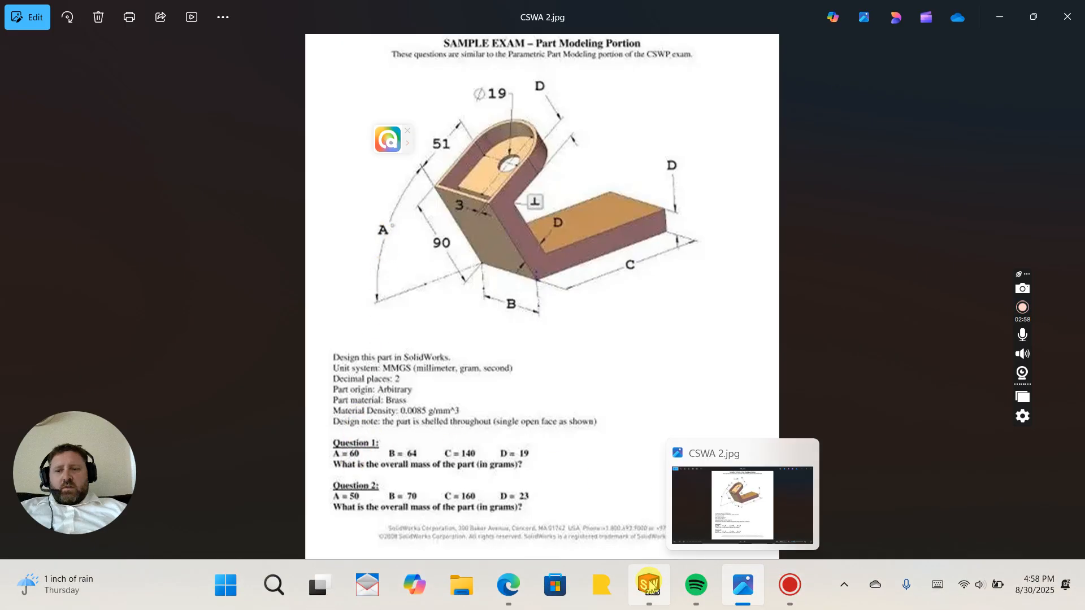
pyautogui.click(649, 585)
# Step: Sketch a line about 91 mm long angled up and to the left from the horizontal line's left endpoint
pyautogui.click(83, 30)
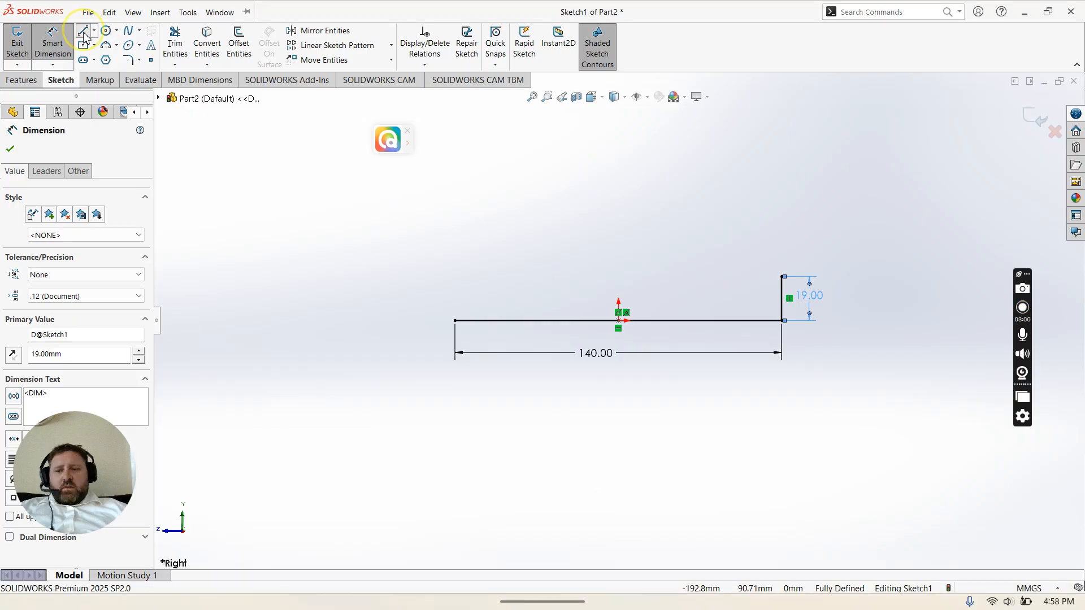
pyautogui.click(455, 320)
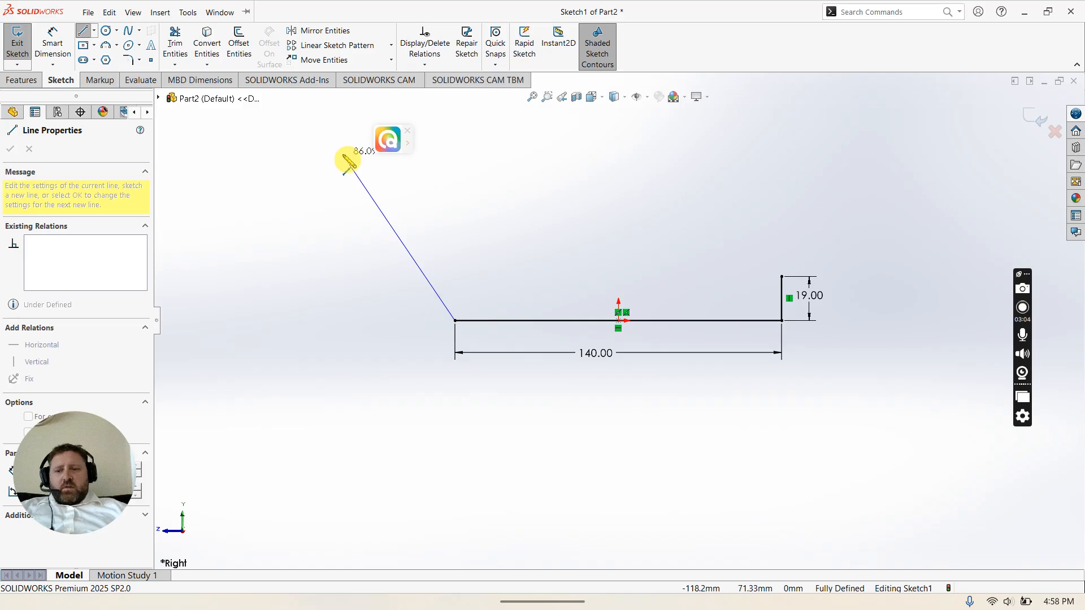
pyautogui.click(338, 145)
pyautogui.press('Escape')
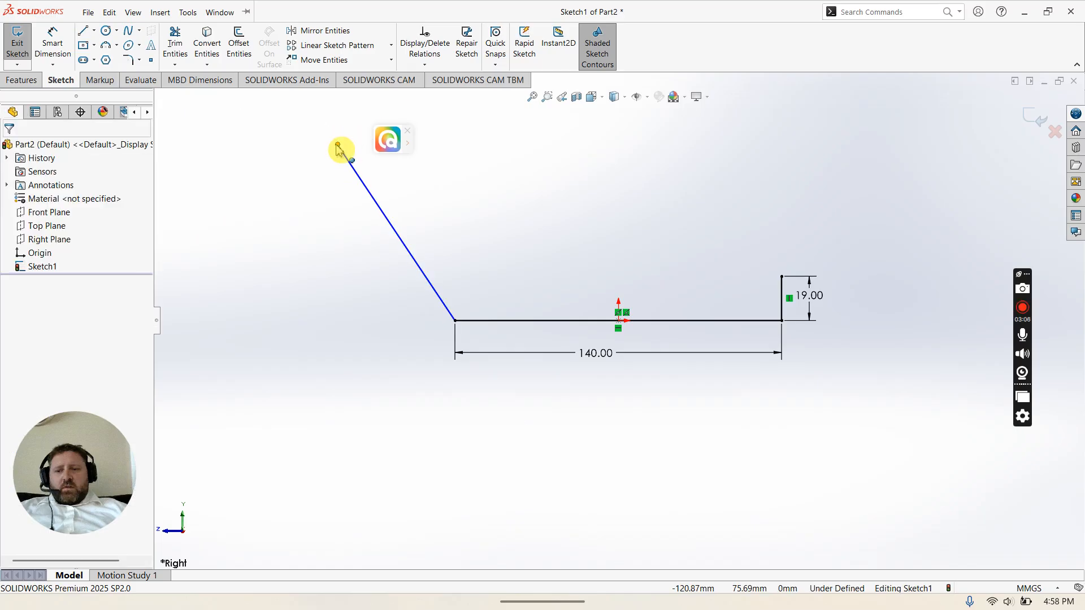
# Step: Dimension the angle between the angled line and the horizontal line as 60° and name the dimension A
pyautogui.click(52, 40)
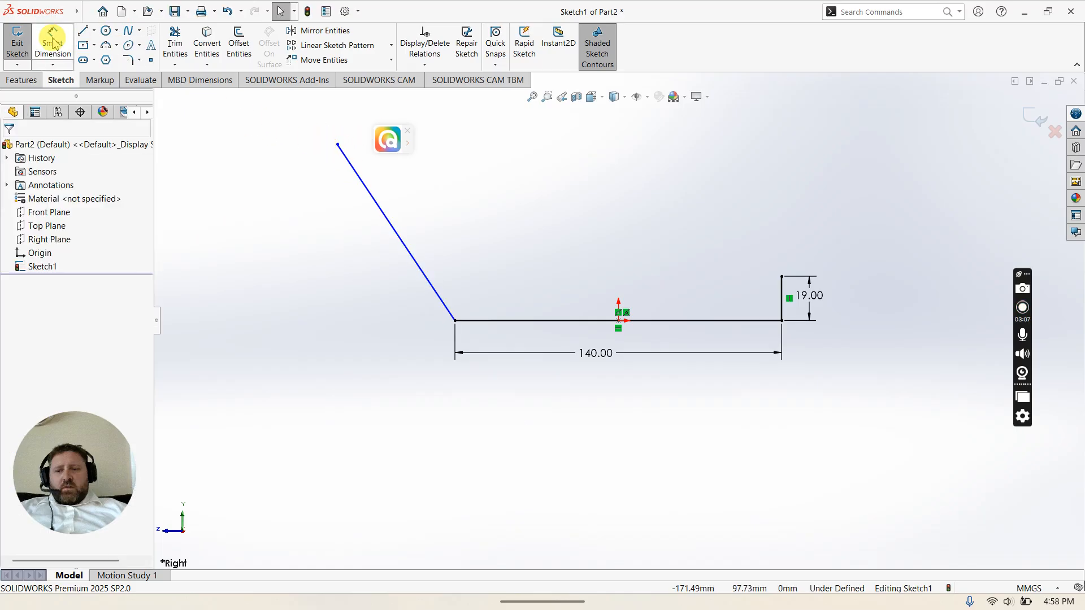
pyautogui.click(416, 266)
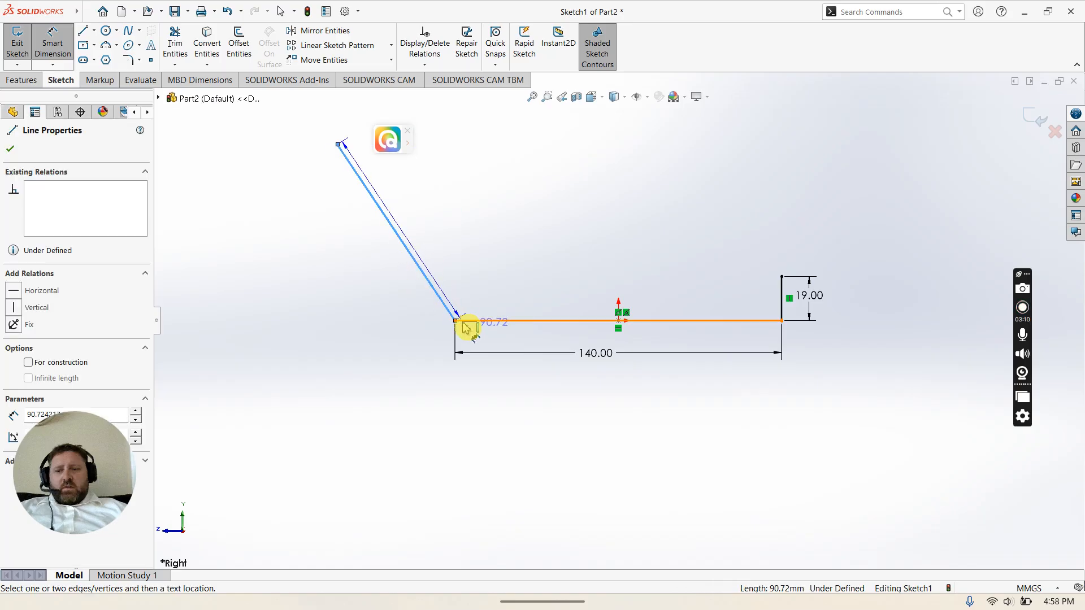
pyautogui.click(463, 321)
pyautogui.click(402, 306)
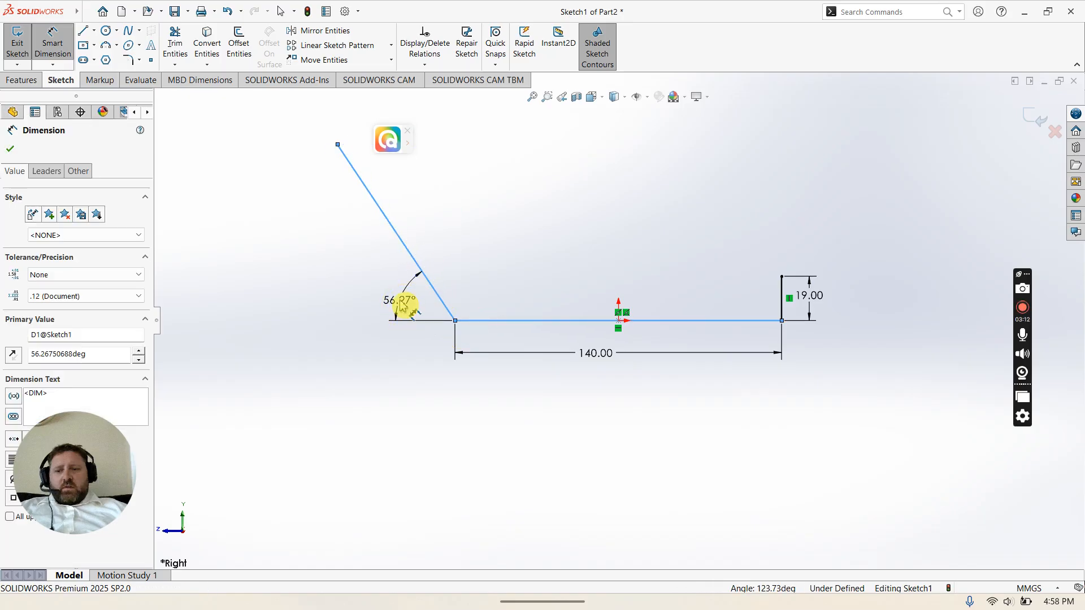
pyautogui.write('60')
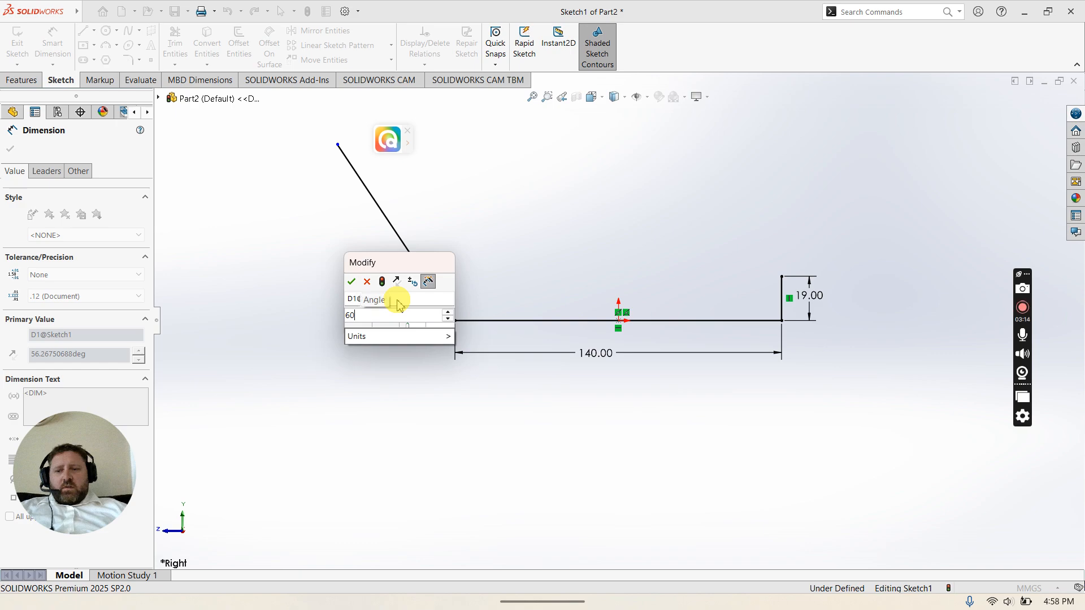
pyautogui.click(395, 300)
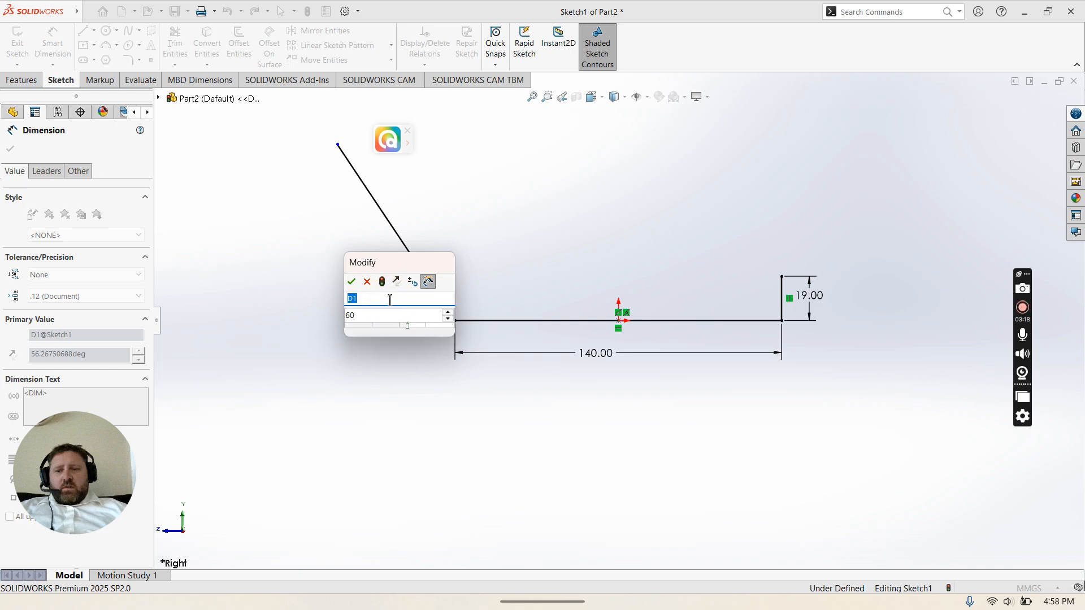
pyautogui.click(351, 281)
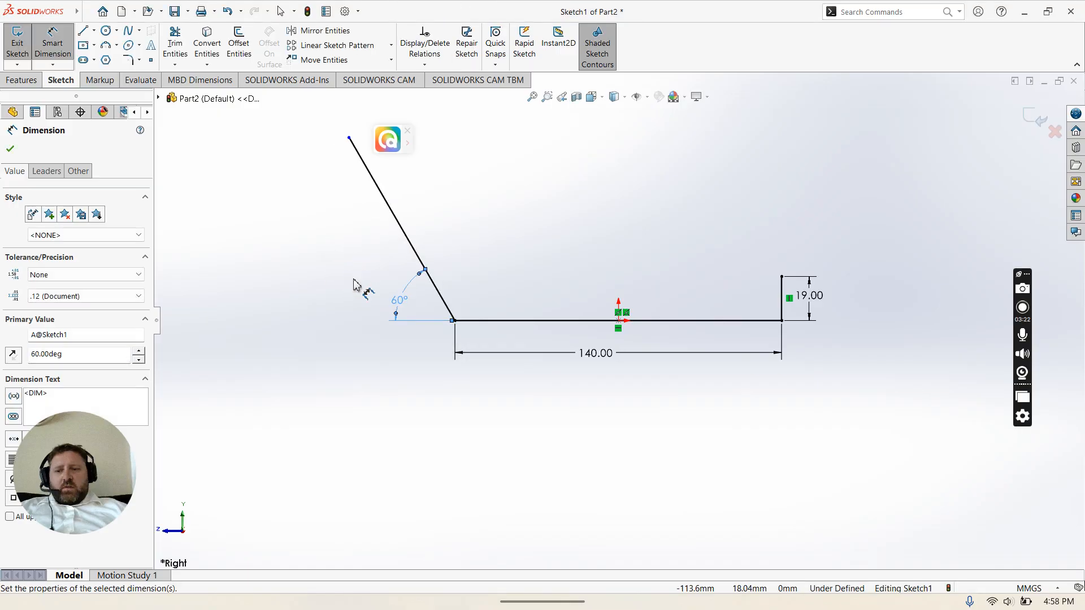
# Step: Dimension the angled line's length as 90 mm after checking the exam drawing
pyautogui.moveTo(782, 599)
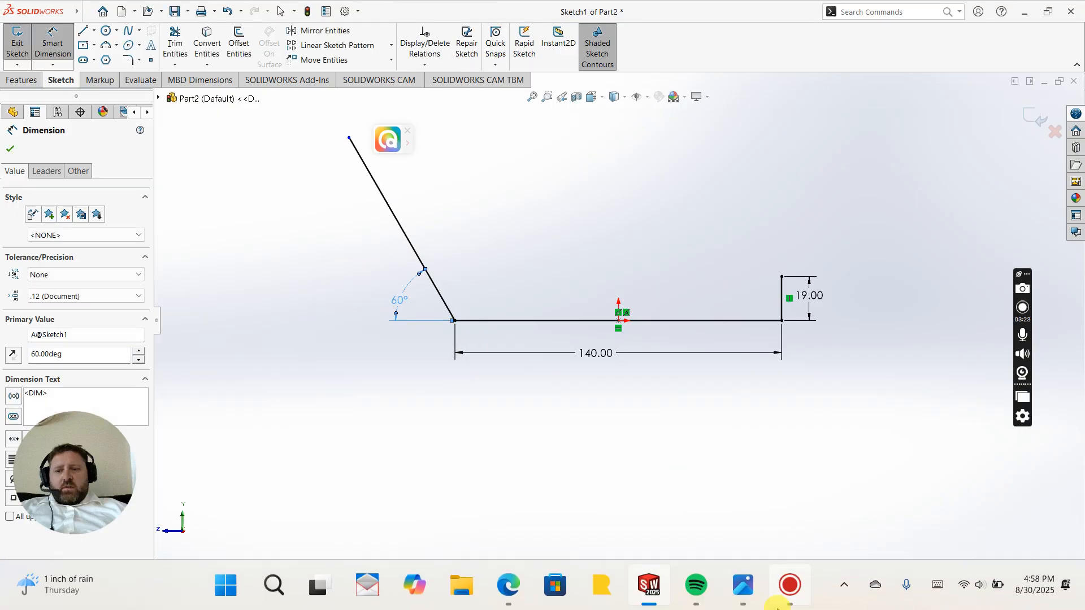
pyautogui.click(739, 592)
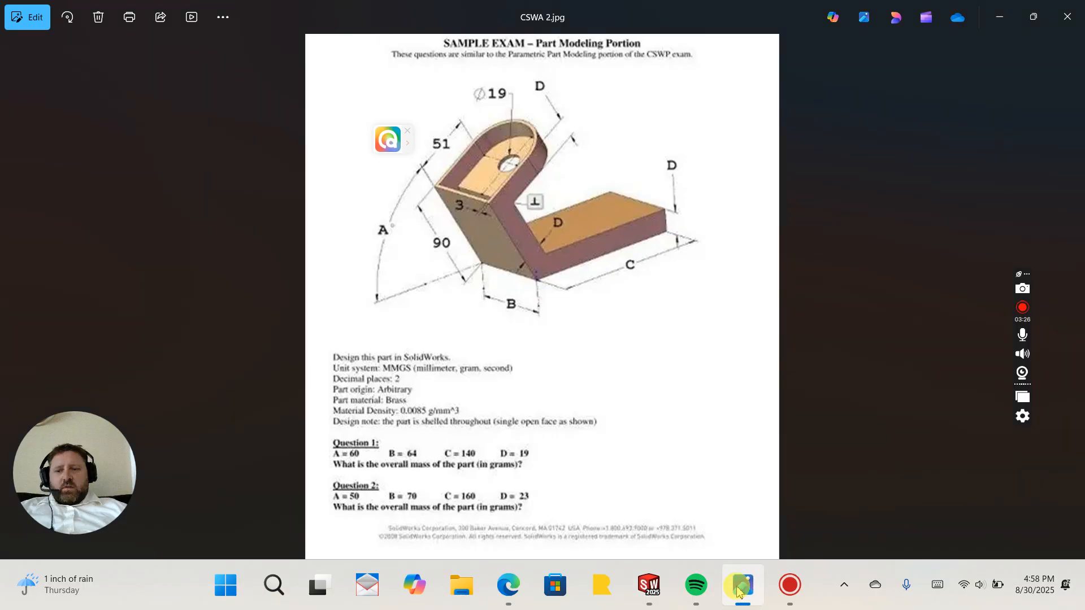
pyautogui.click(739, 592)
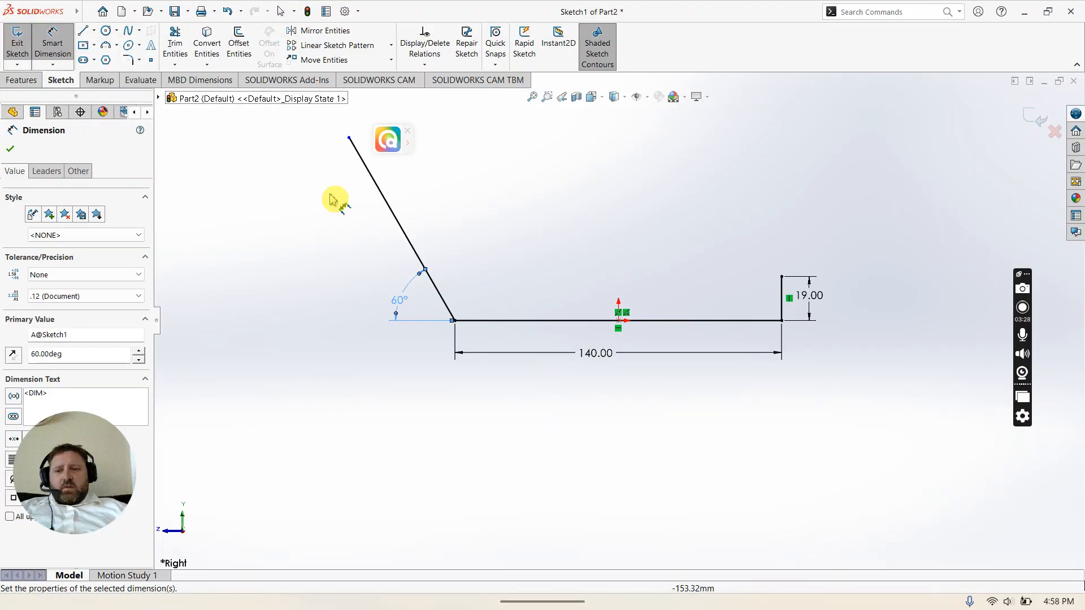
pyautogui.click(406, 235)
pyautogui.click(369, 244)
pyautogui.write('90')
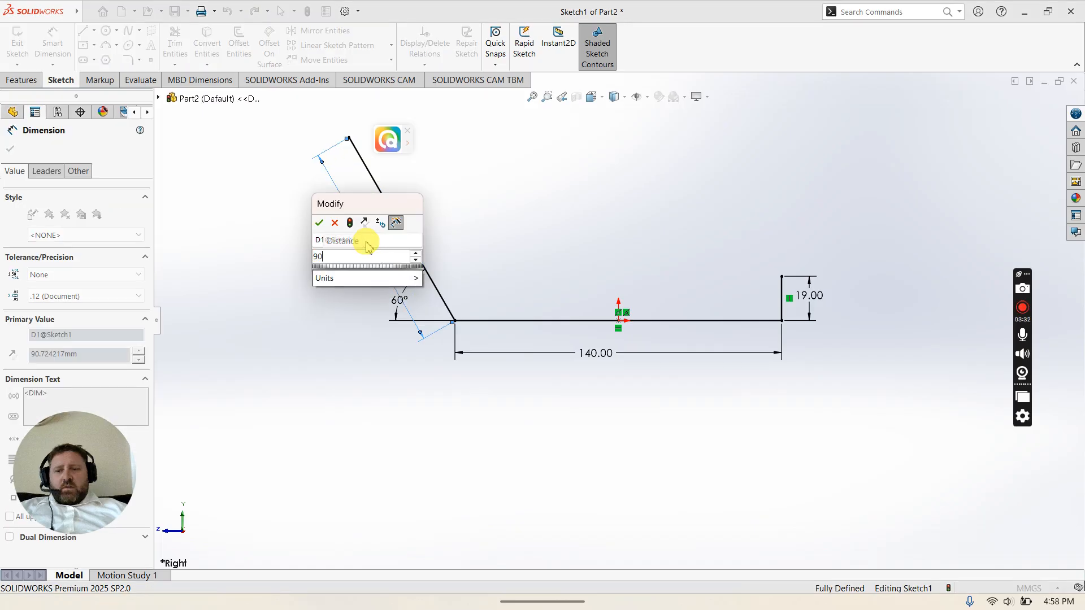
pyautogui.click(319, 222)
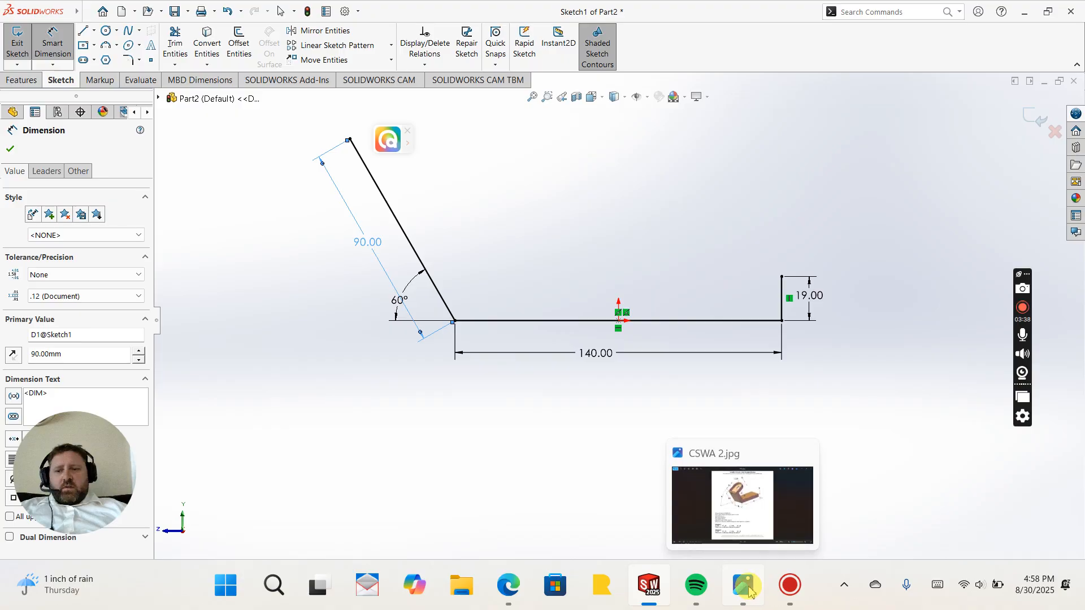
# Step: Review the sample exam drawing again for the remaining dimensions
pyautogui.click(745, 587)
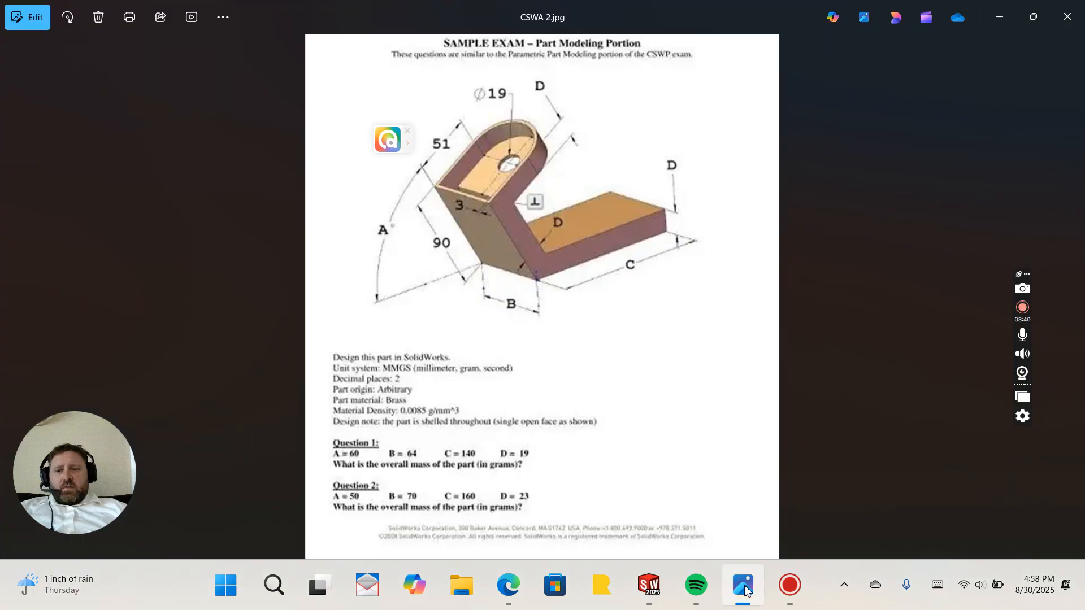
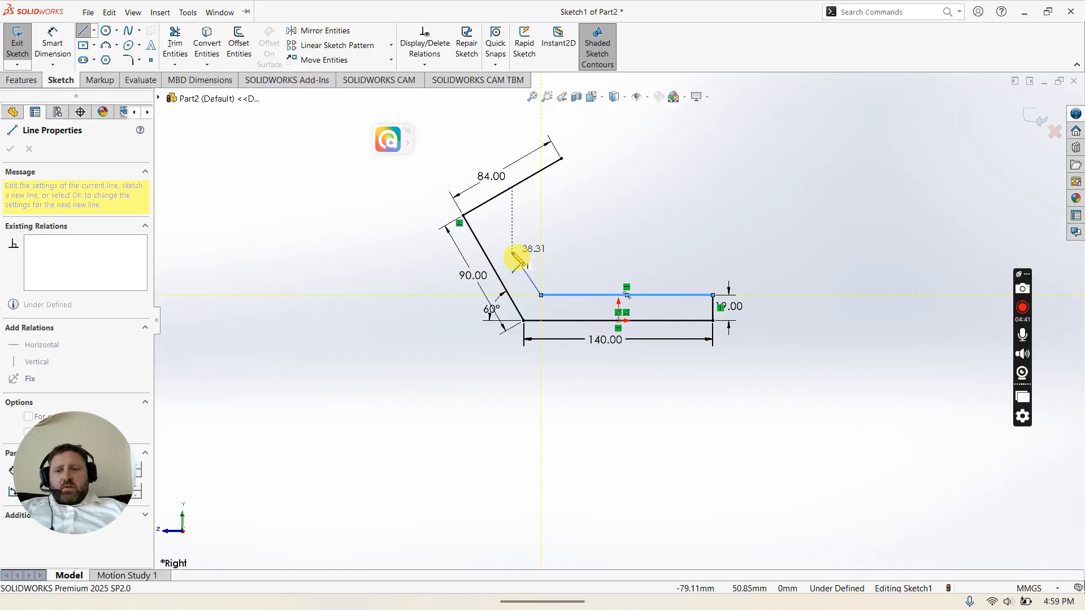
# Step: Sketch the inner angled line and the short end line to close the bracket profile
pyautogui.click(507, 237)
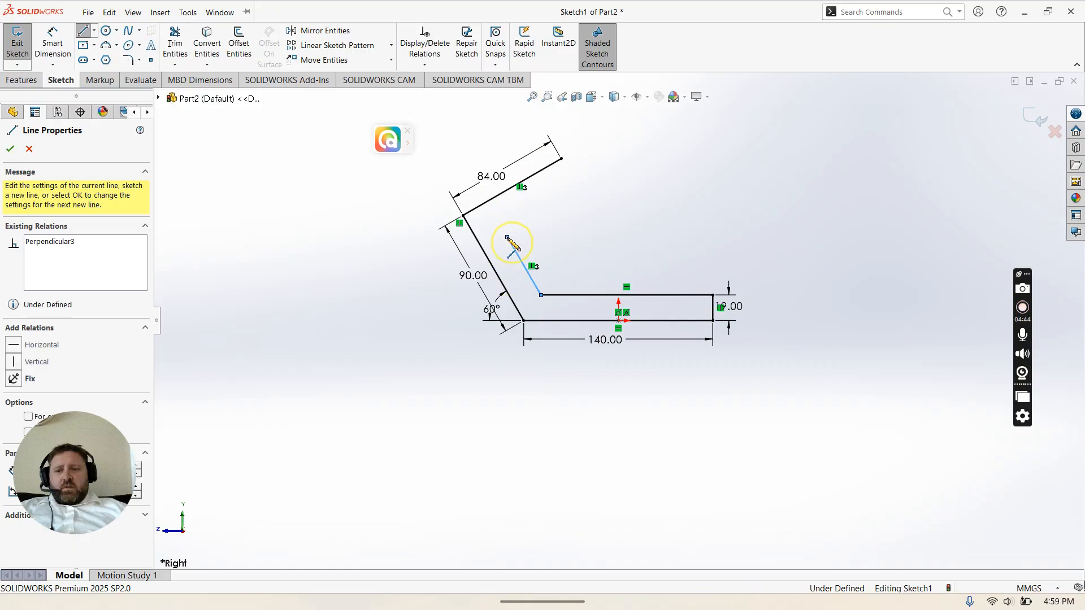
pyautogui.click(582, 194)
pyautogui.click(562, 159)
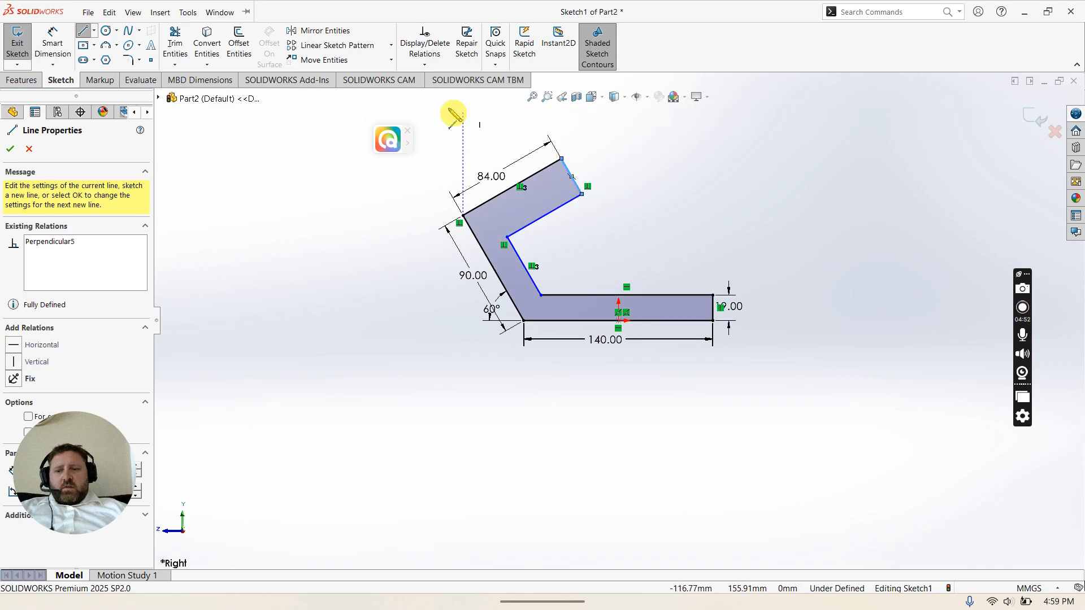
# Step: Dimension the end line's length equal to the thickness dimension D
pyautogui.click(52, 44)
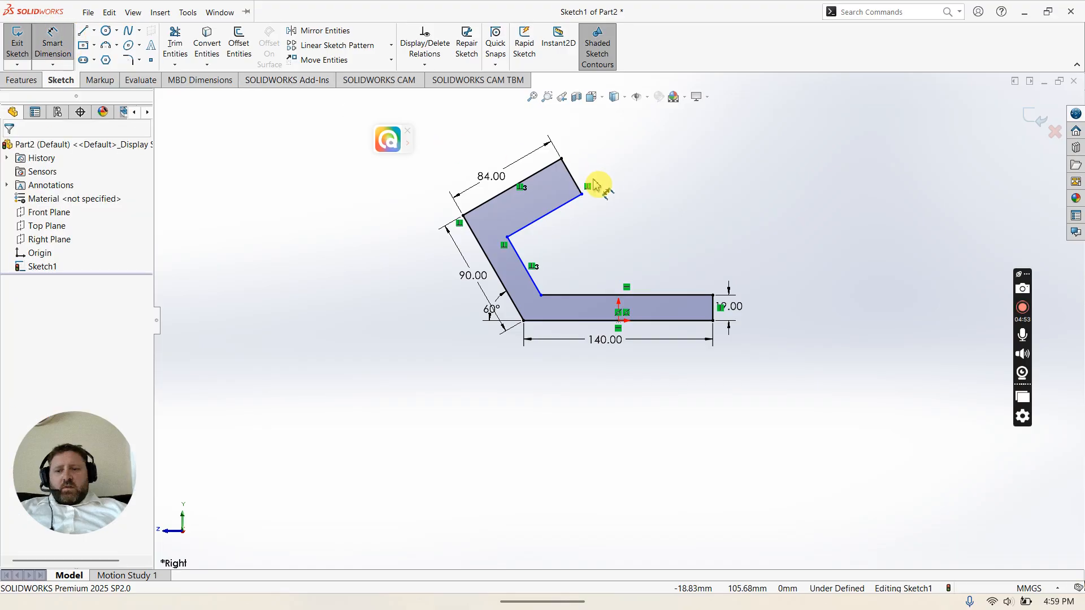
pyautogui.click(576, 183)
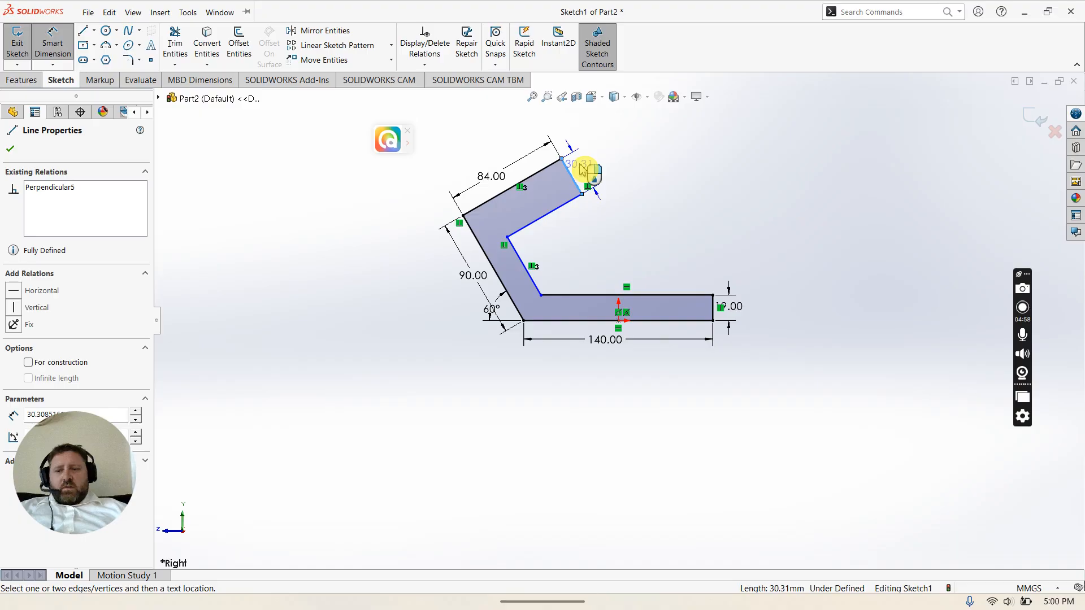
pyautogui.click(582, 170)
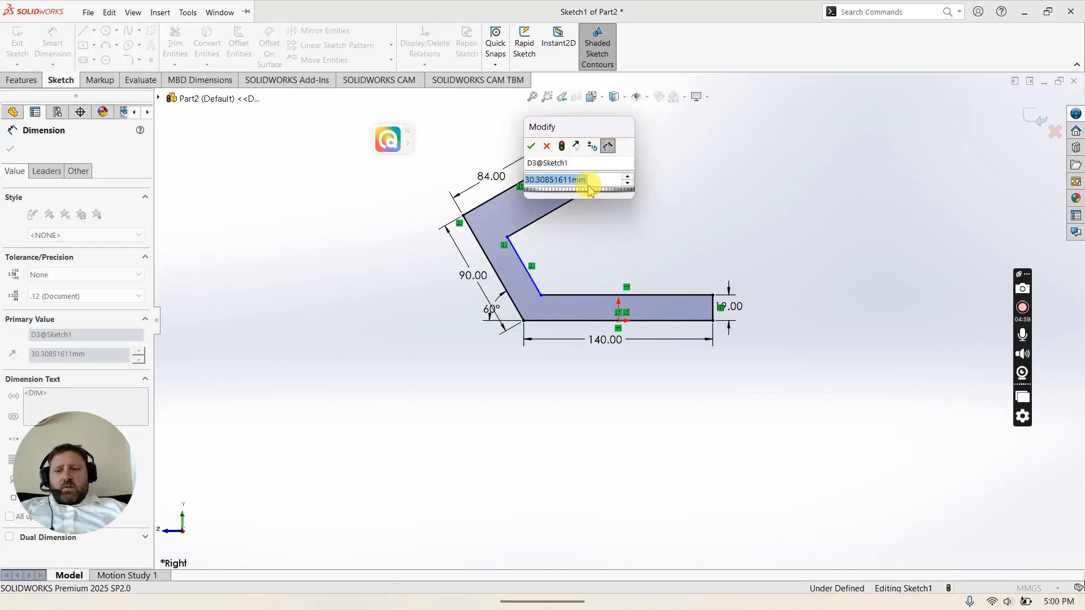
pyautogui.write('=')
pyautogui.moveTo(565, 210)
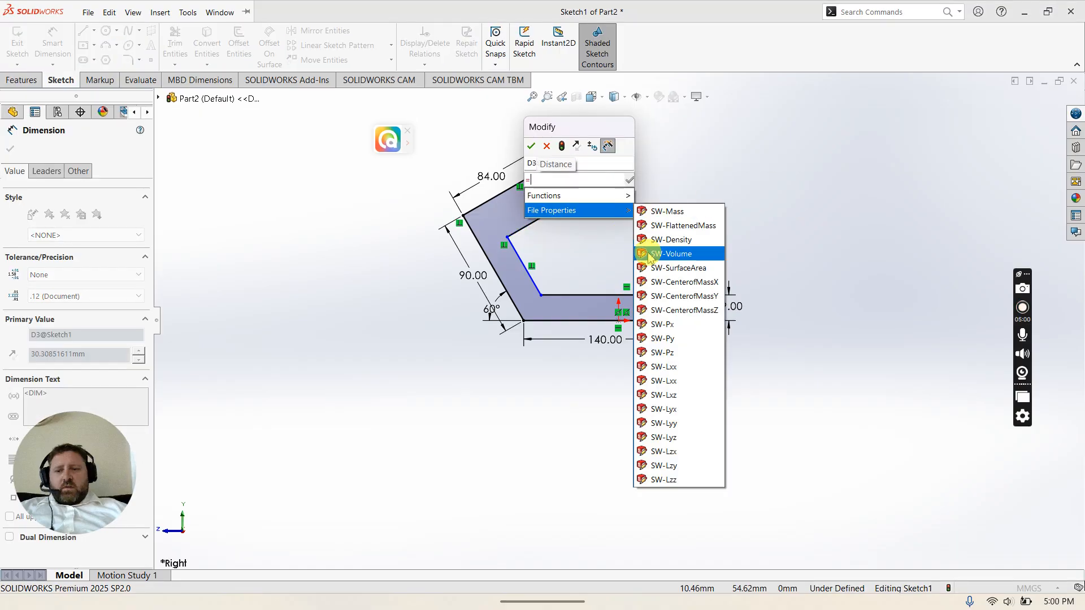
pyautogui.click(732, 309)
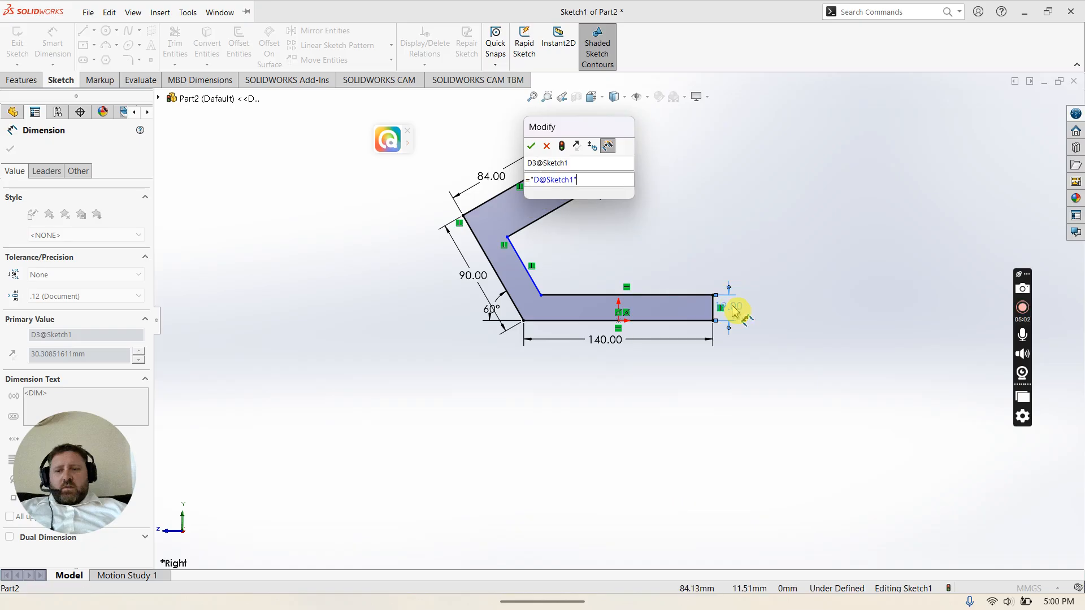
pyautogui.click(531, 147)
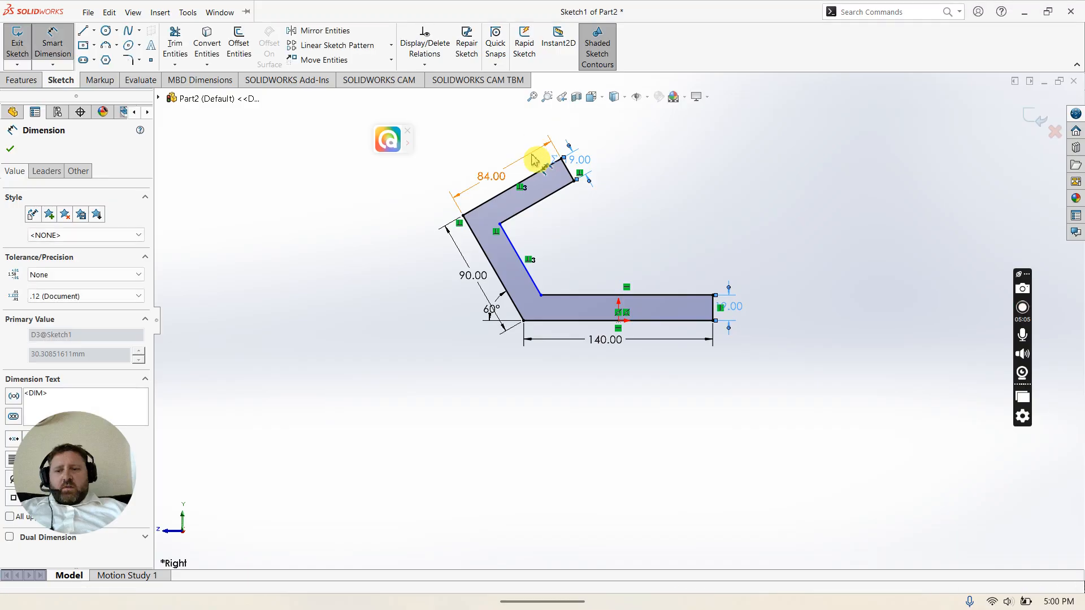
# Step: Dimension the distance between the two parallel angled lines equal to dimension D
pyautogui.click(526, 273)
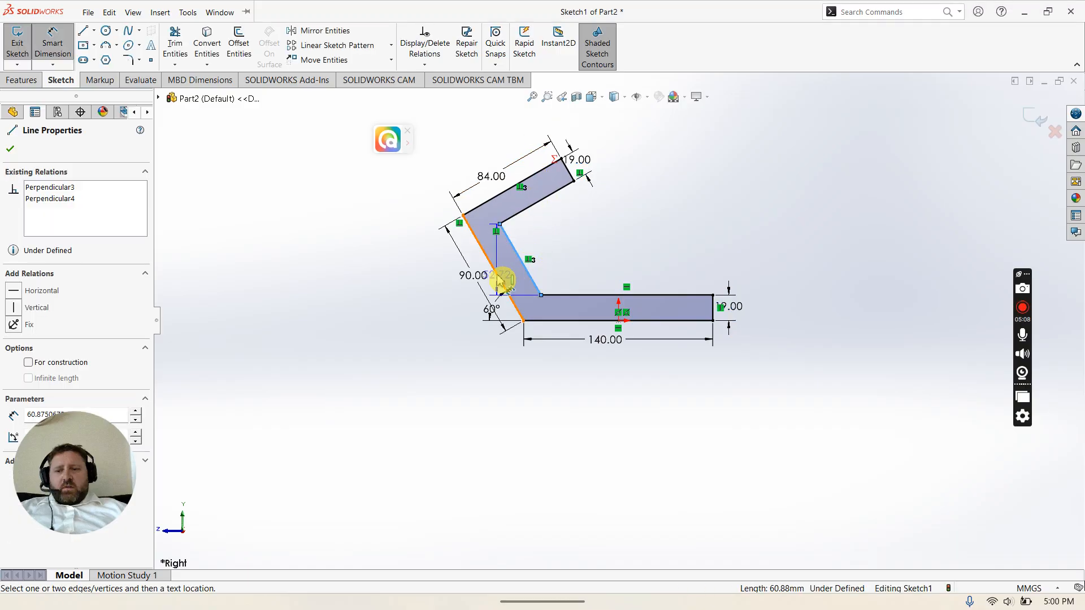
pyautogui.click(500, 279)
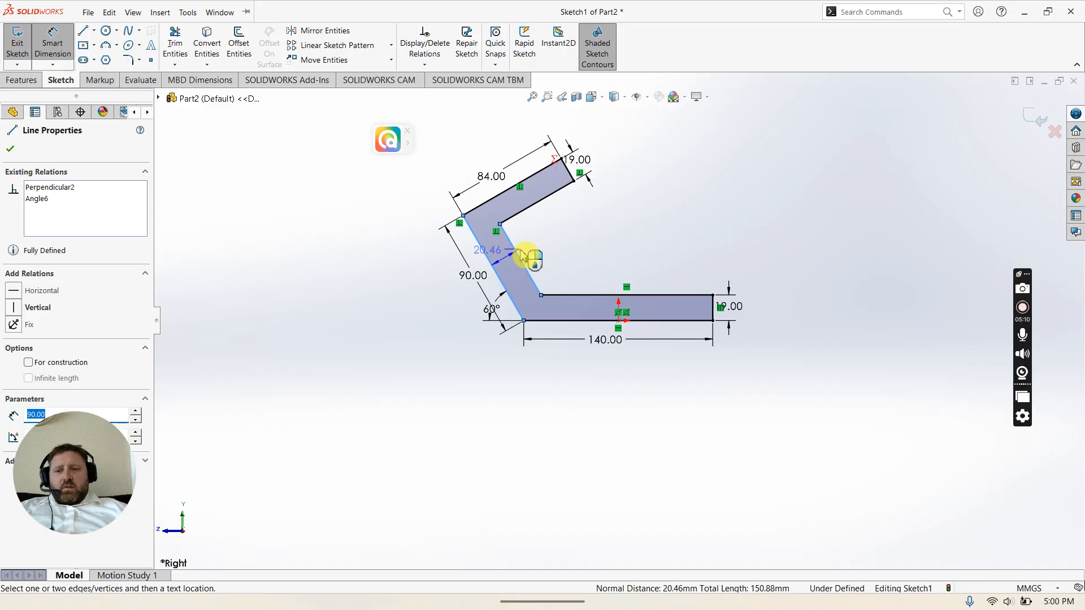
pyautogui.click(541, 242)
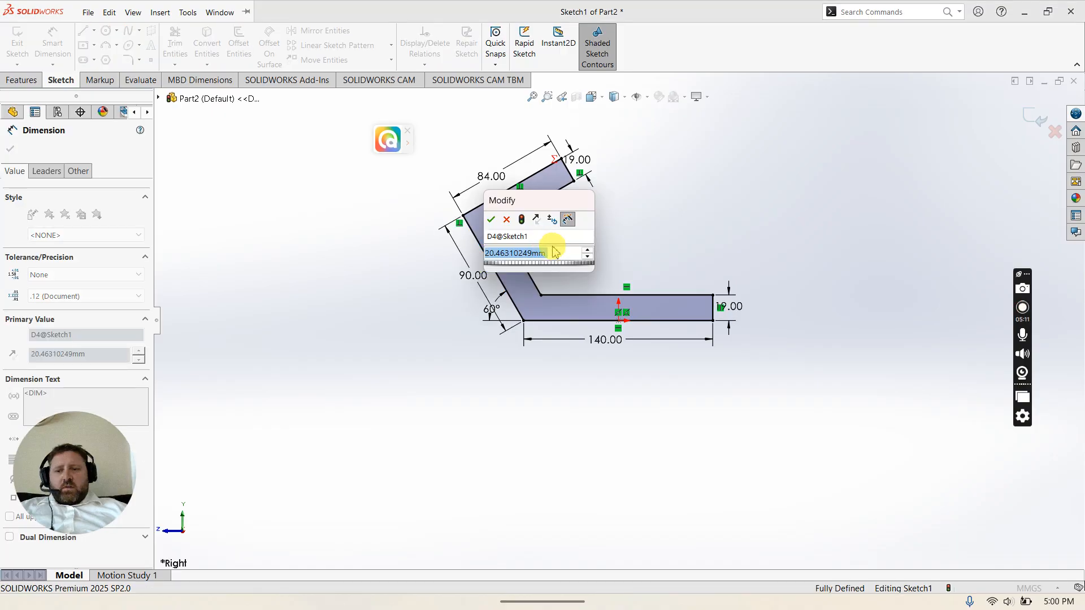
pyautogui.write('=')
pyautogui.click(729, 316)
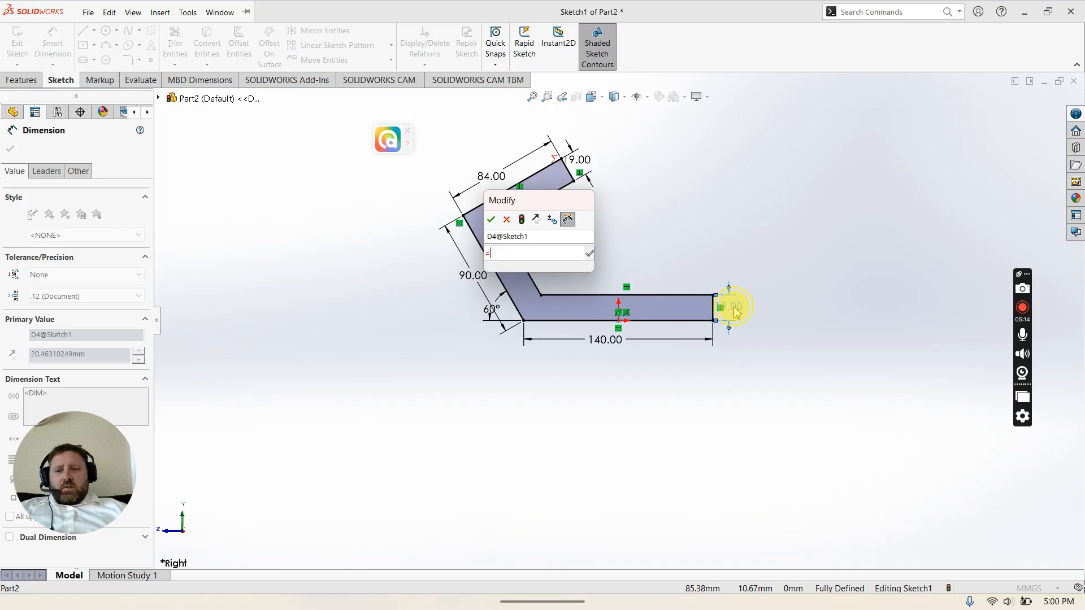
pyautogui.click(491, 221)
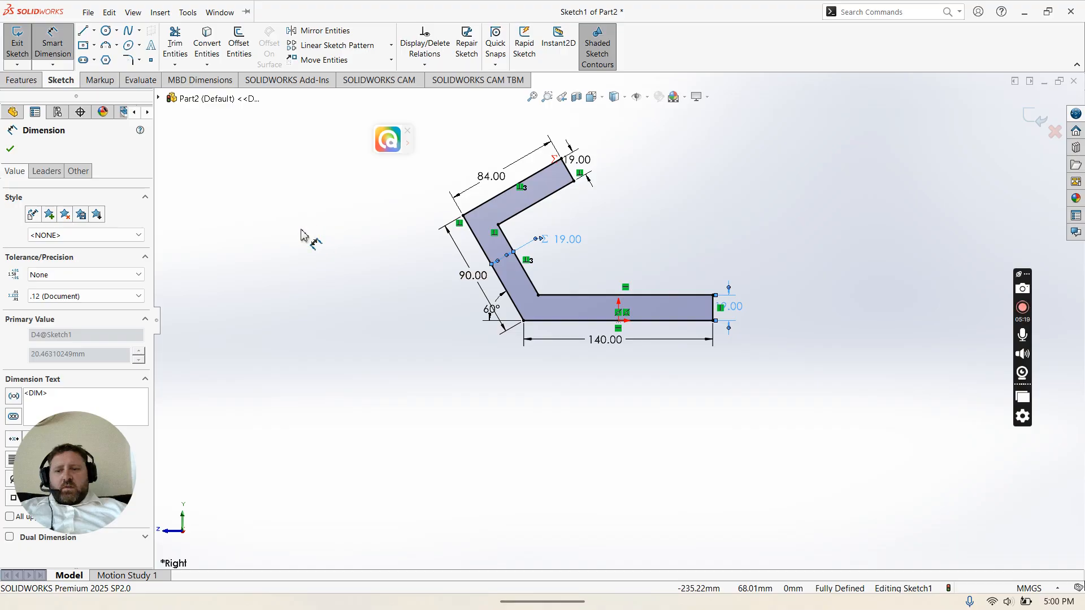
pyautogui.moveTo(791, 594)
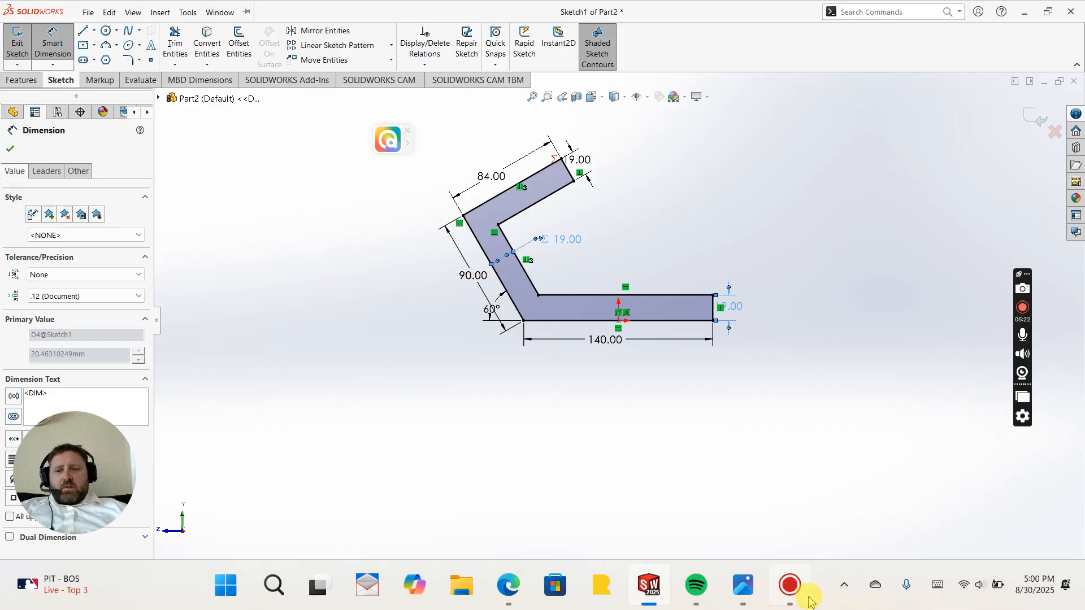
pyautogui.moveTo(752, 590)
pyautogui.moveTo(743, 538)
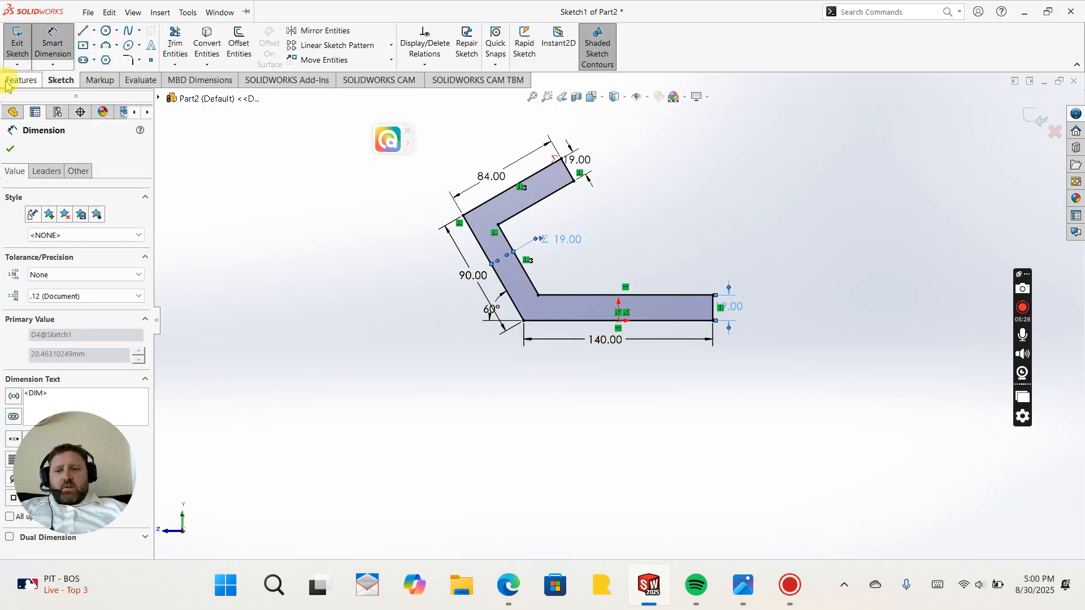
# Step: Extrude the profile with a Mid Plane end condition to a depth of 64 mm
pyautogui.click(8, 82)
pyautogui.click(30, 52)
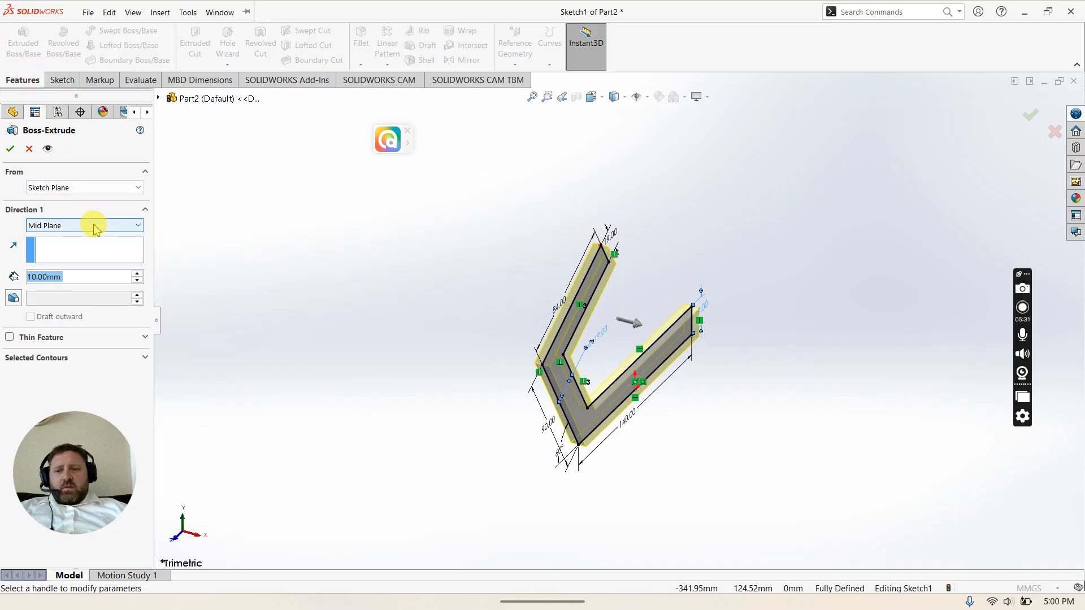
pyautogui.click(95, 226)
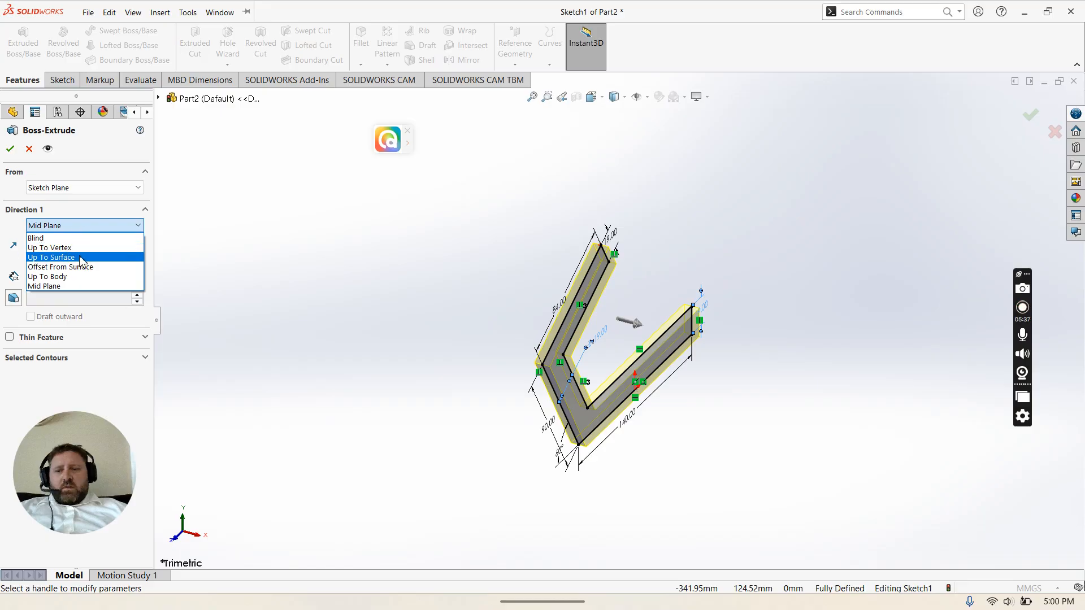
pyautogui.click(77, 225)
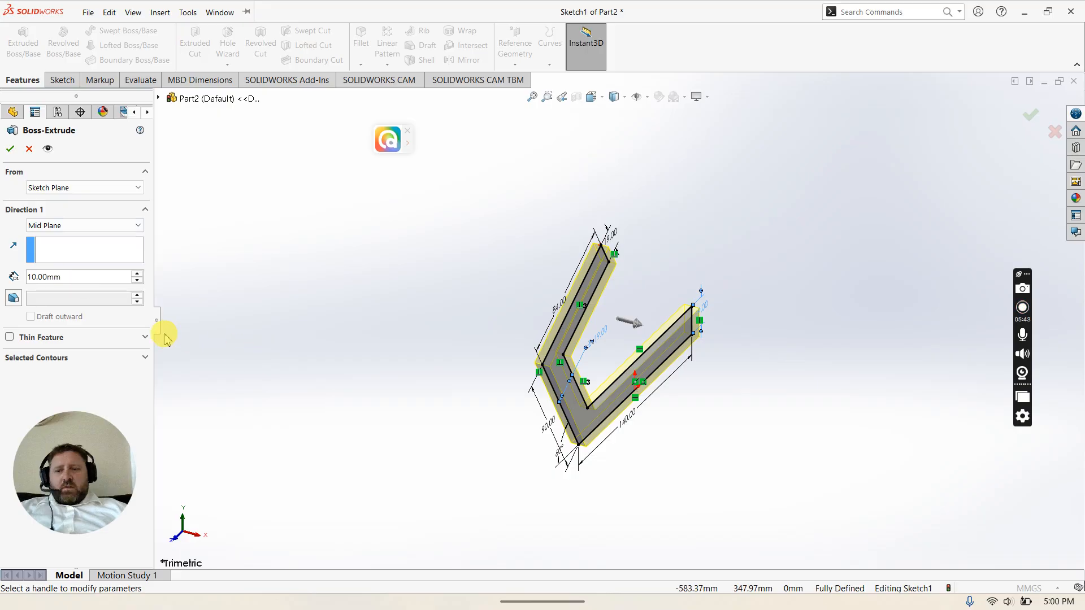
pyautogui.doubleClick(85, 277)
pyautogui.write('64')
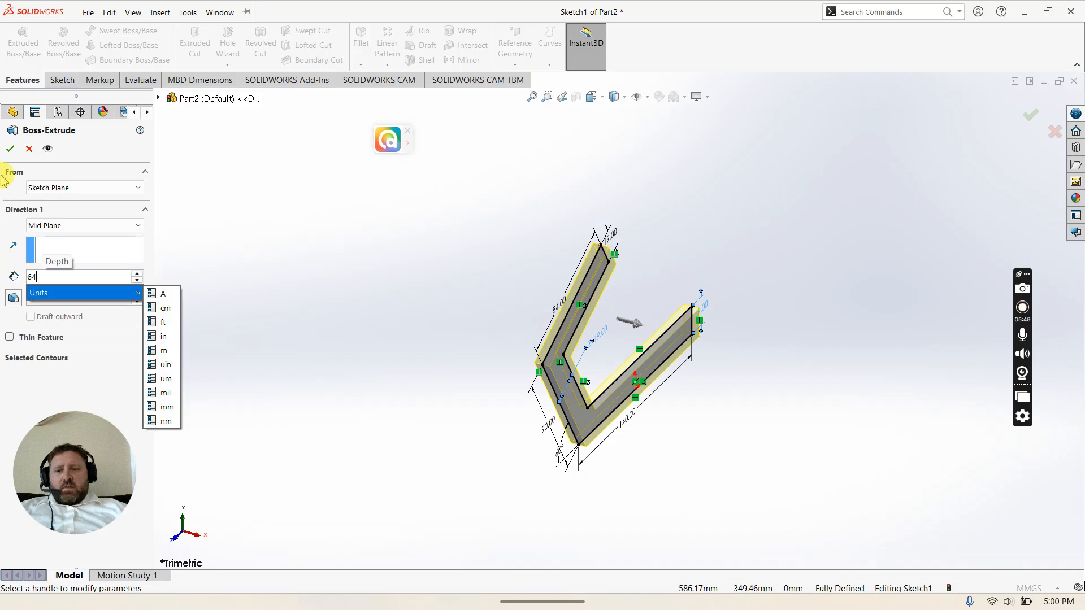
pyautogui.click(11, 151)
pyautogui.click(11, 150)
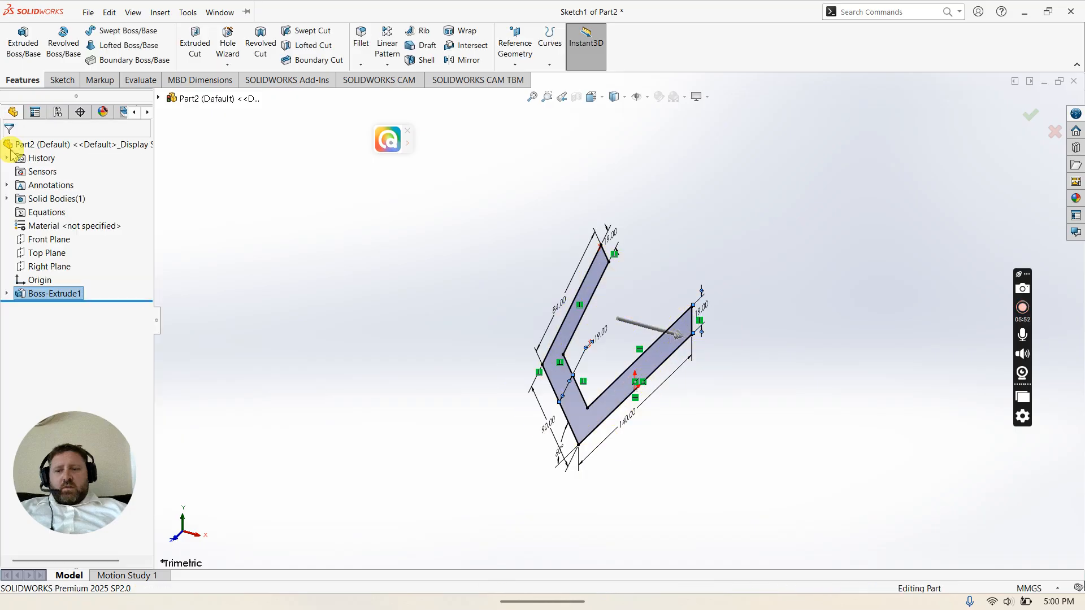
pyautogui.click(428, 359)
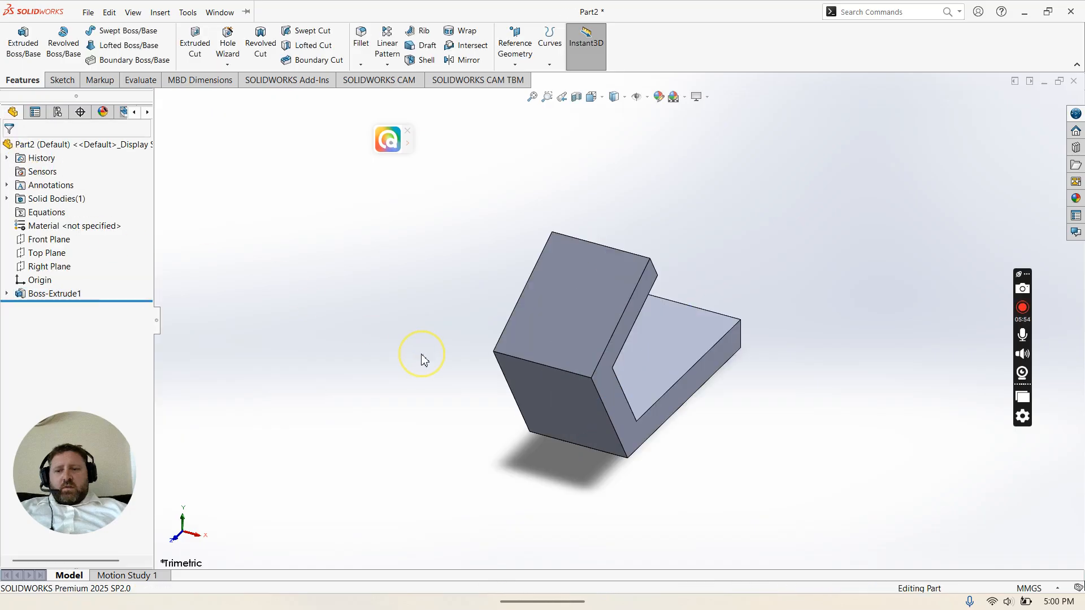
# Step: Review the sample exam drawing for the next features
pyautogui.moveTo(887, 608)
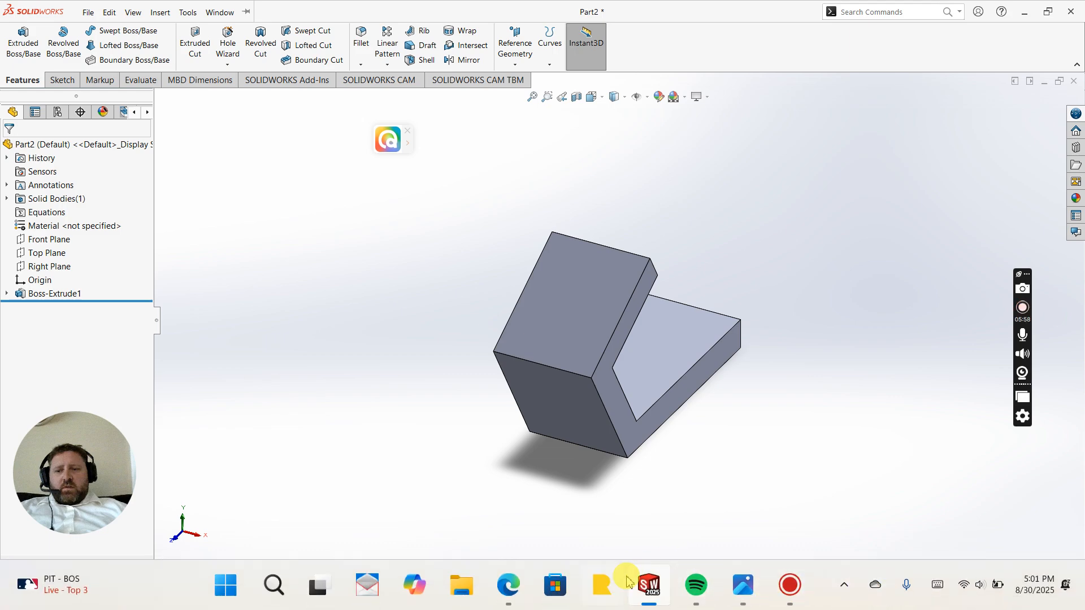
pyautogui.click(746, 588)
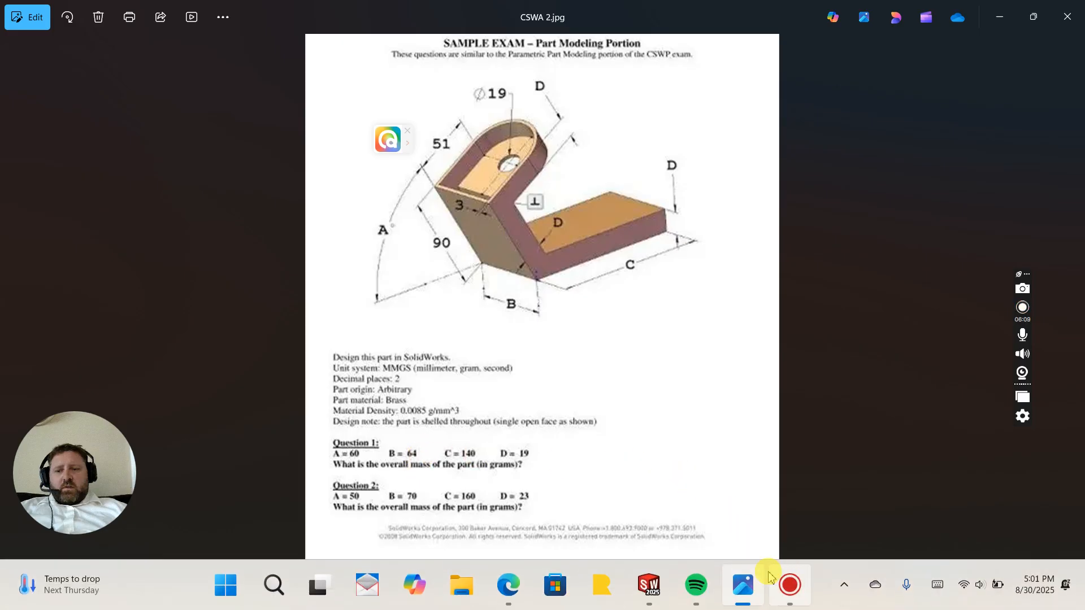
pyautogui.click(674, 588)
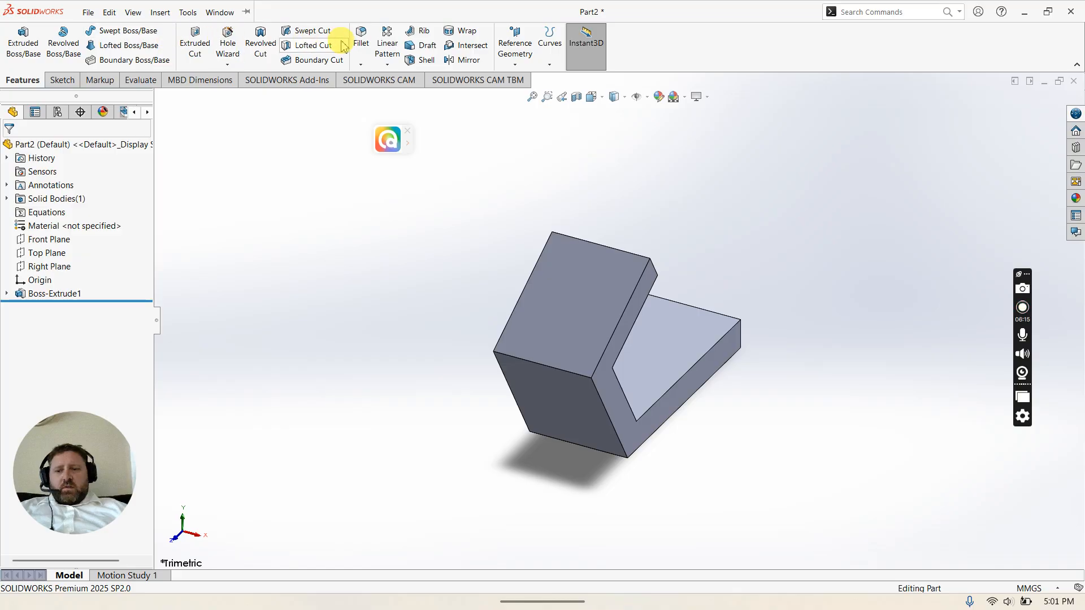
# Step: Fillet the two top corner edges of the angled leg with a 32 mm radius
pyautogui.click(361, 37)
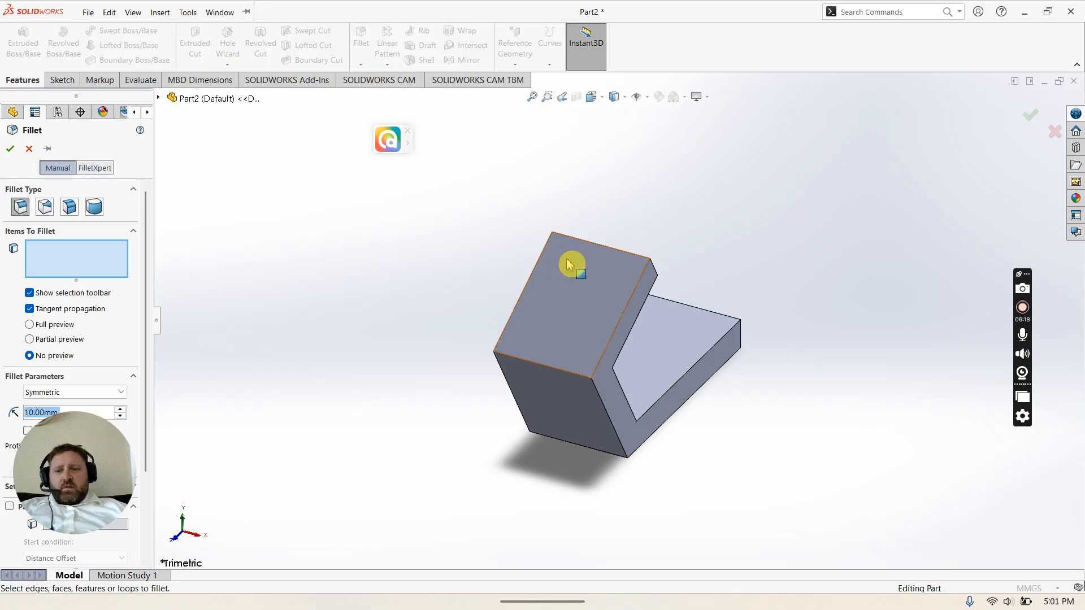
pyautogui.click(654, 273)
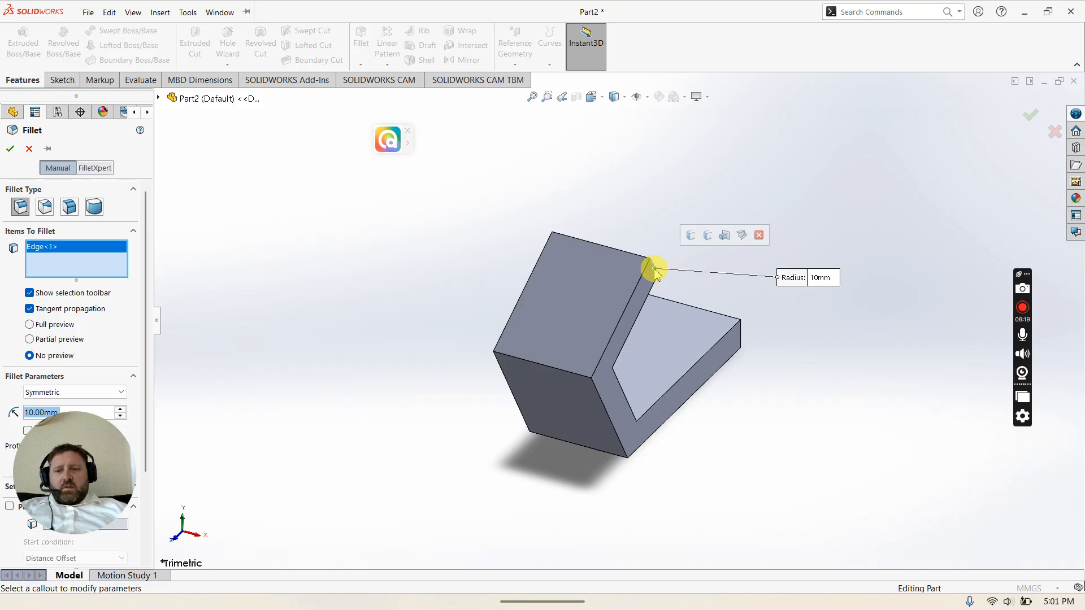
pyautogui.click(559, 248)
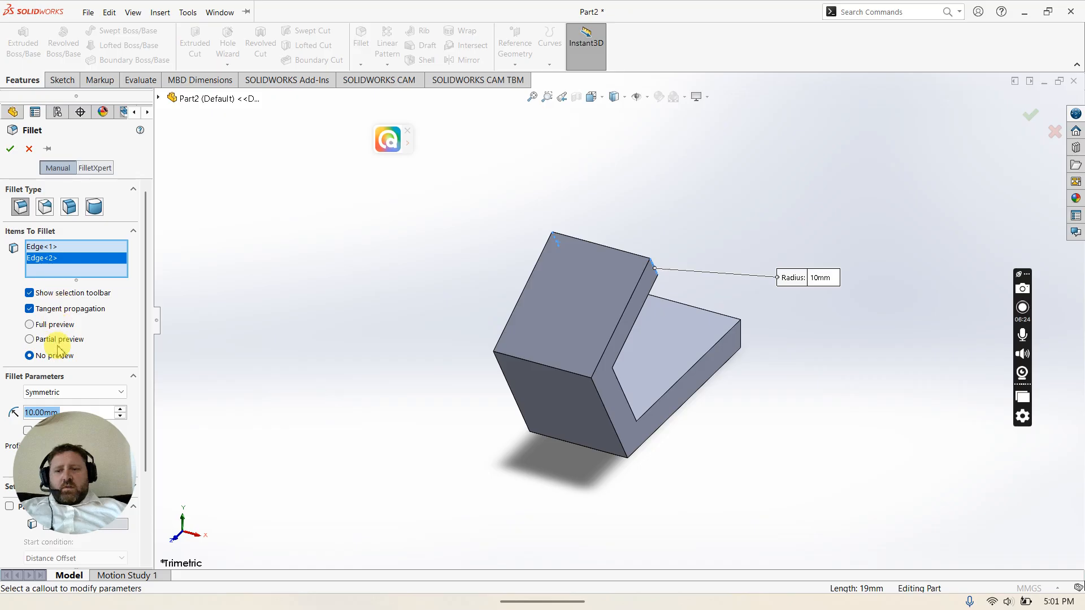
pyautogui.write('32')
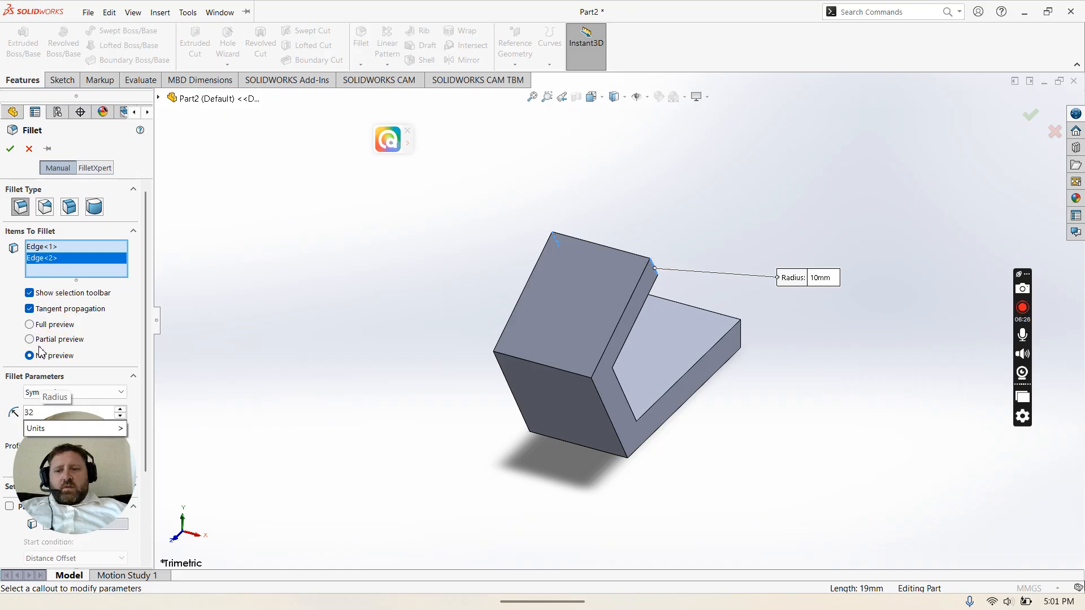
pyautogui.click(10, 150)
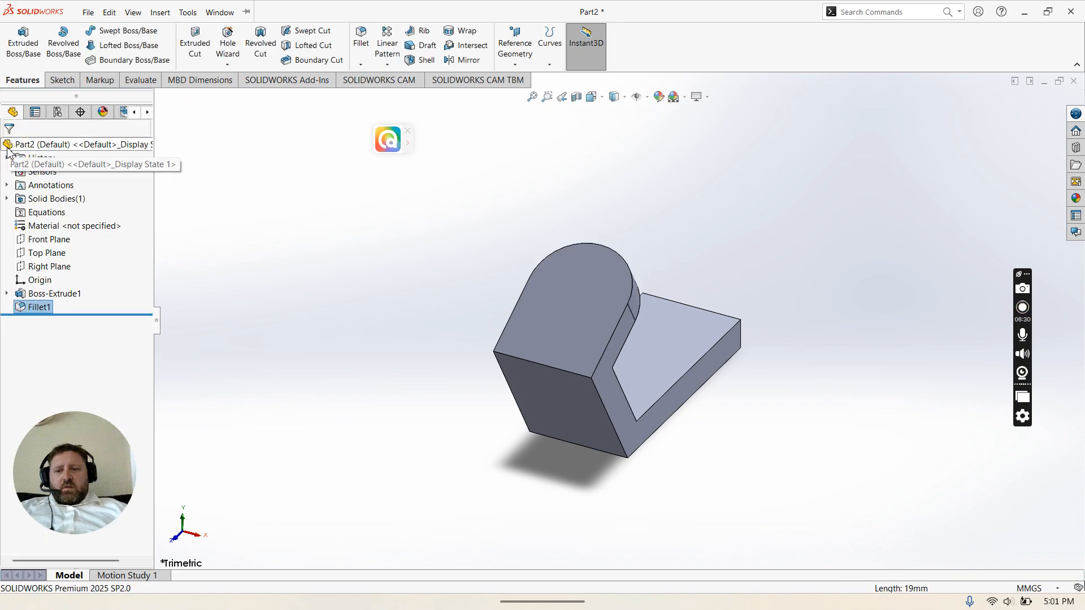
# Step: Review the sample exam drawing again for the shell and hole details
pyautogui.click(504, 284)
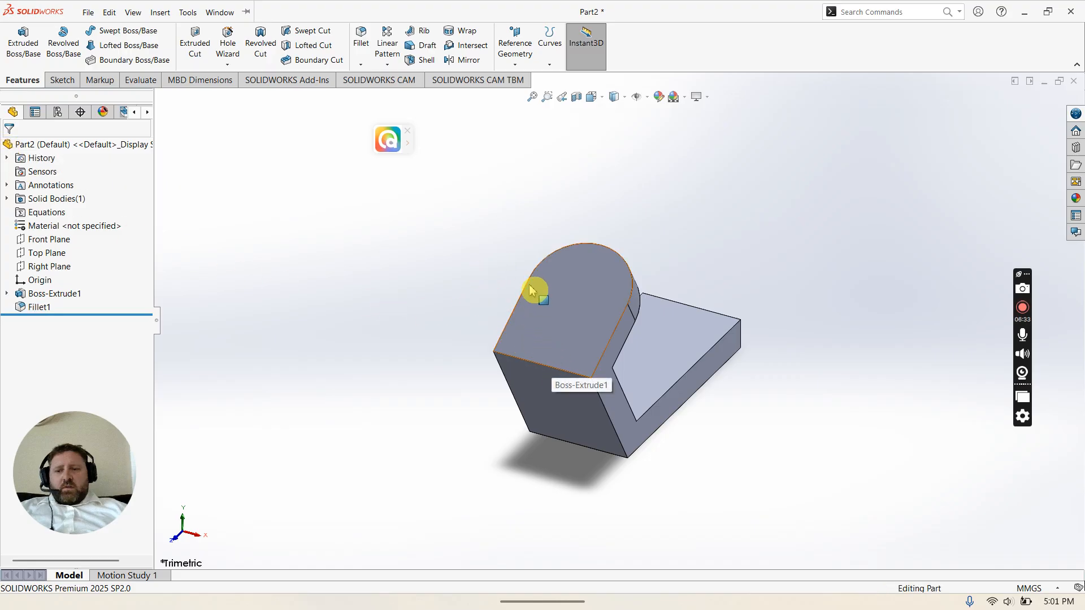
pyautogui.moveTo(787, 606)
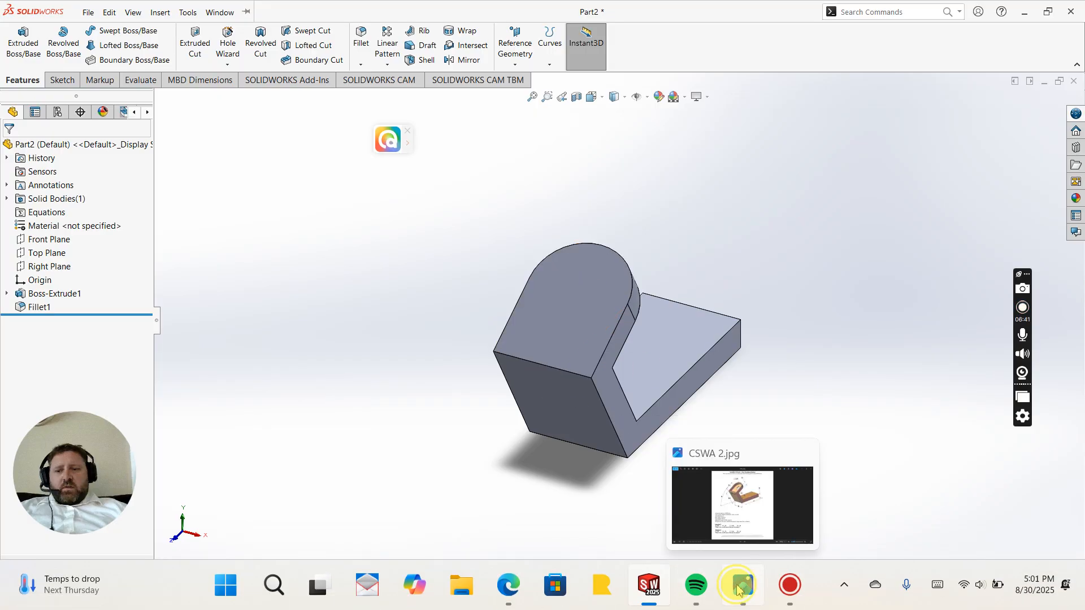
pyautogui.click(738, 589)
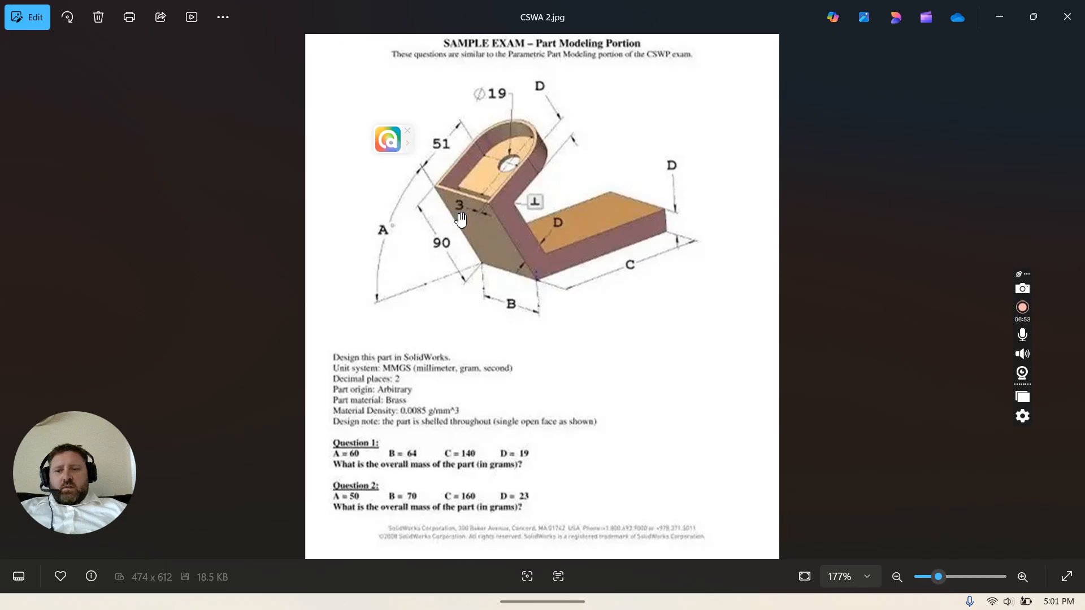
pyautogui.moveTo(717, 605)
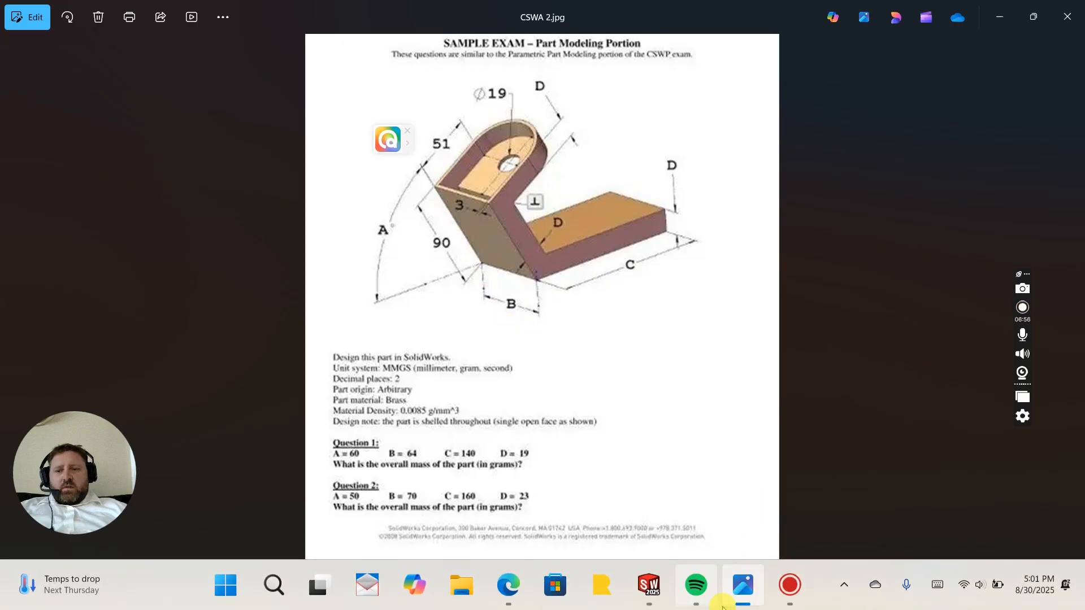
pyautogui.click(647, 603)
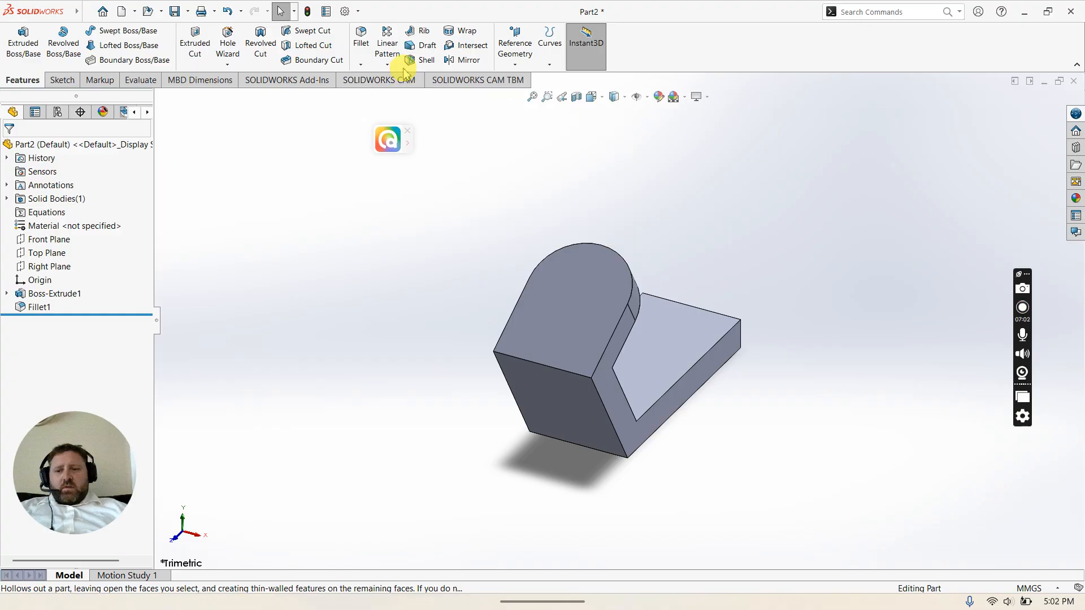
# Step: Shell the part with a 3 mm wall thickness, removing the flat face at the angled leg's rounded end
pyautogui.click(421, 60)
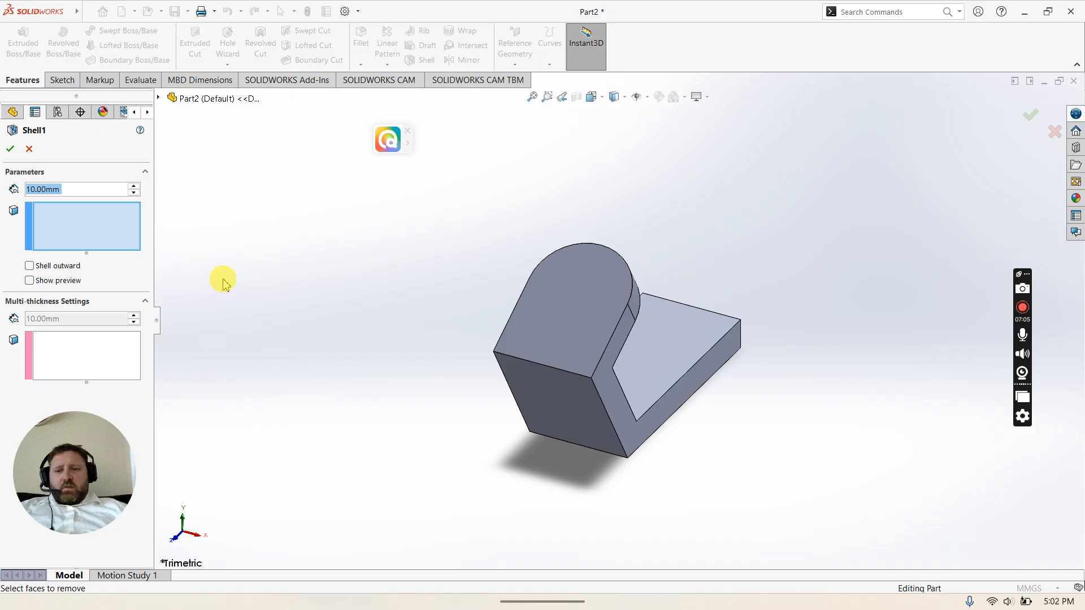
pyautogui.write('3')
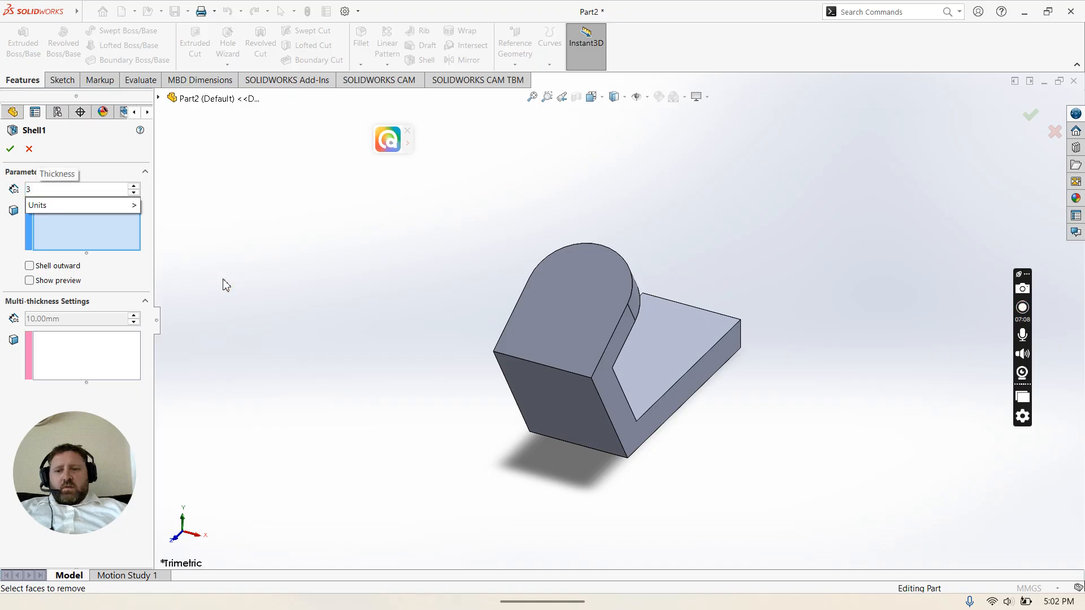
pyautogui.click(551, 332)
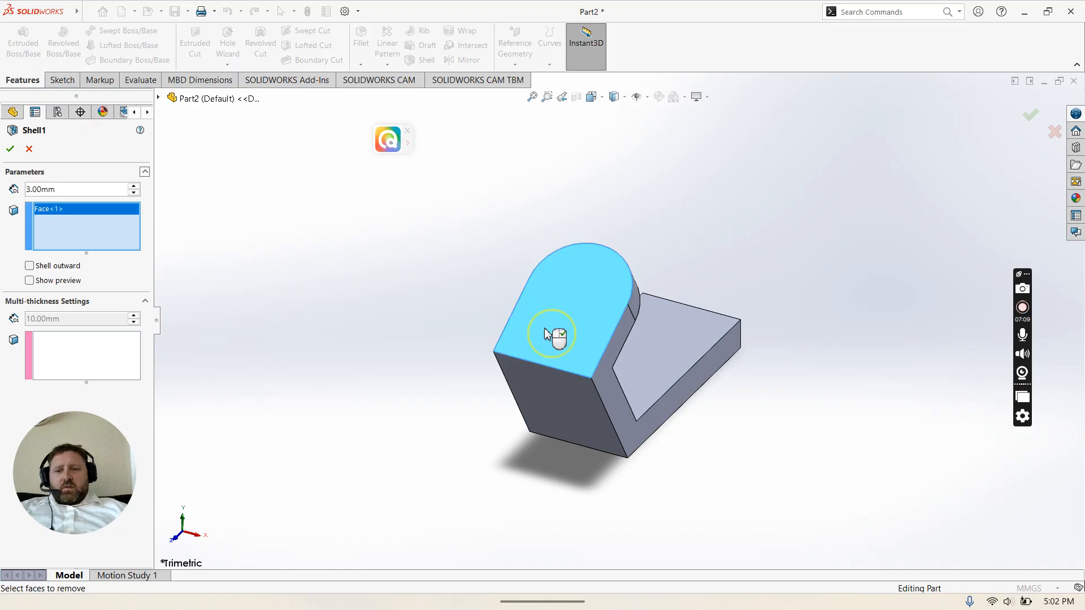
pyautogui.click(11, 150)
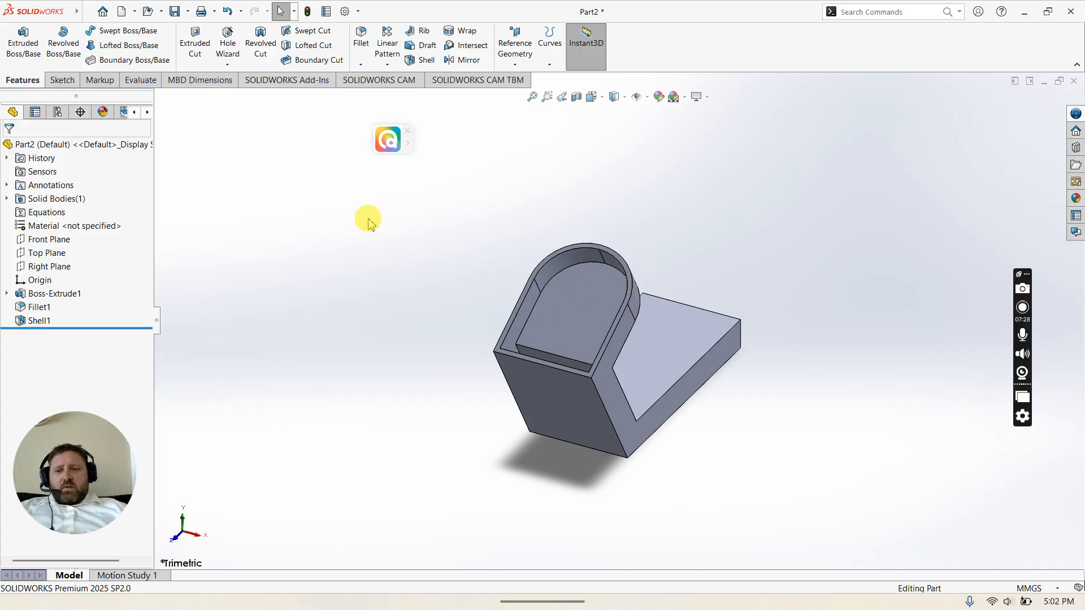
# Step: Start a sketch on the shelled pocket's inner floor and draw a circle centered on the rounded end's arc center
pyautogui.click(57, 82)
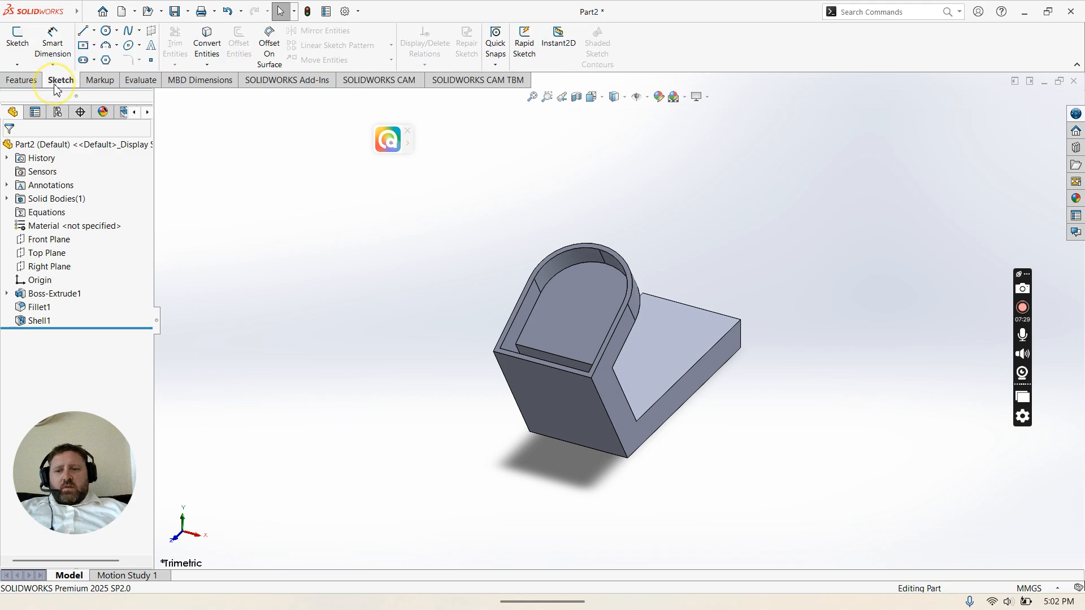
pyautogui.click(20, 40)
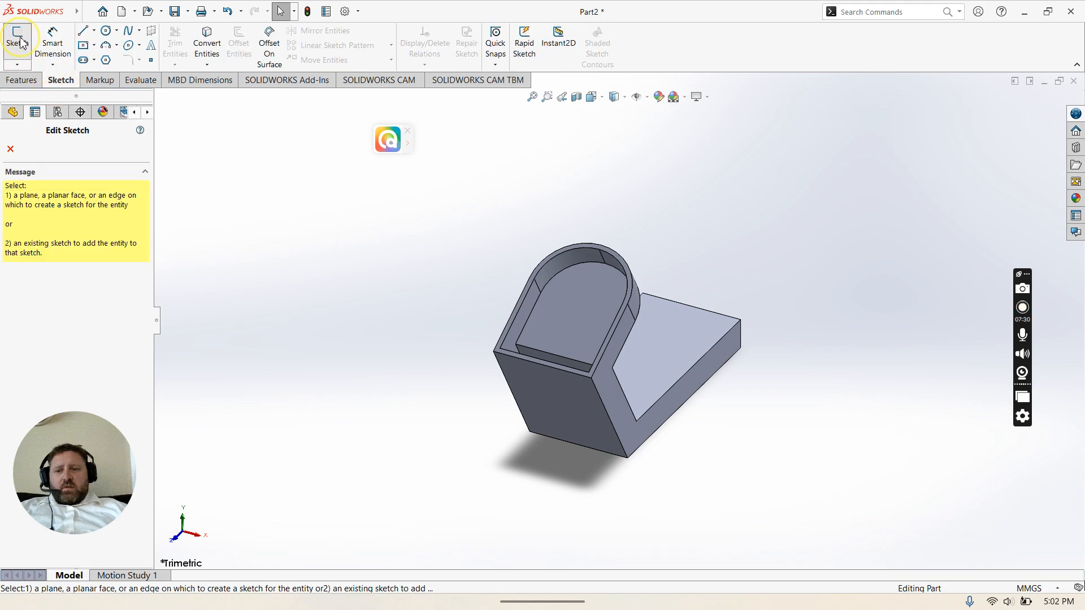
pyautogui.click(592, 300)
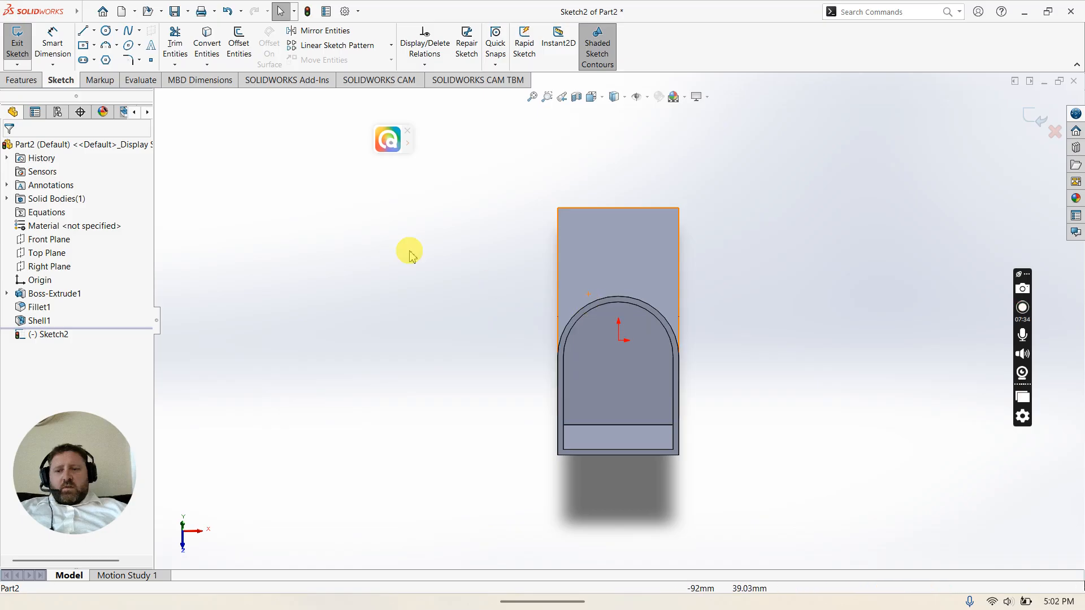
pyautogui.click(106, 32)
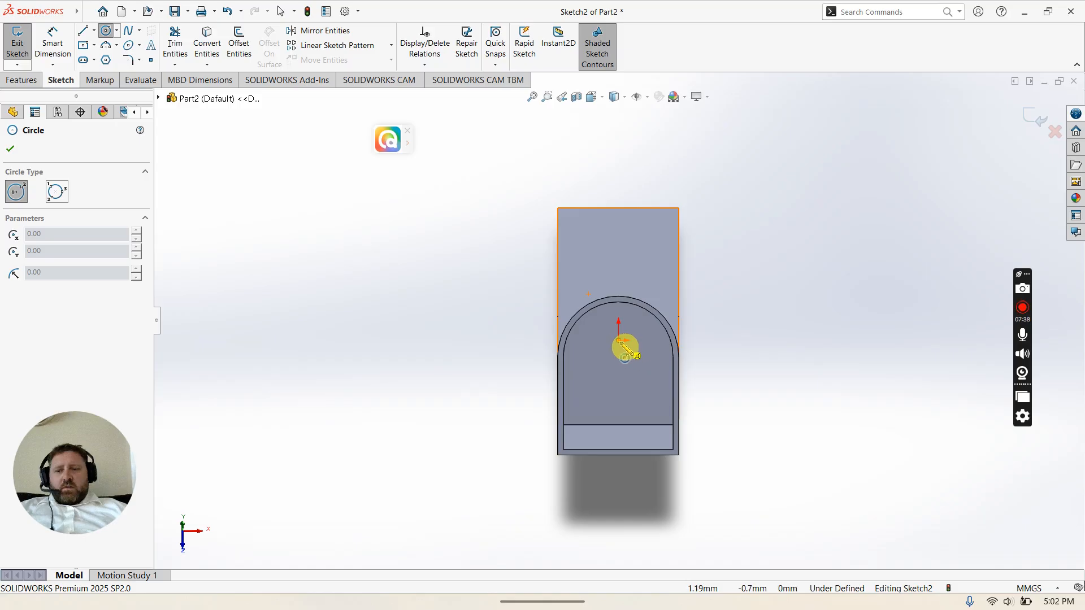
pyautogui.click(618, 340)
pyautogui.click(601, 354)
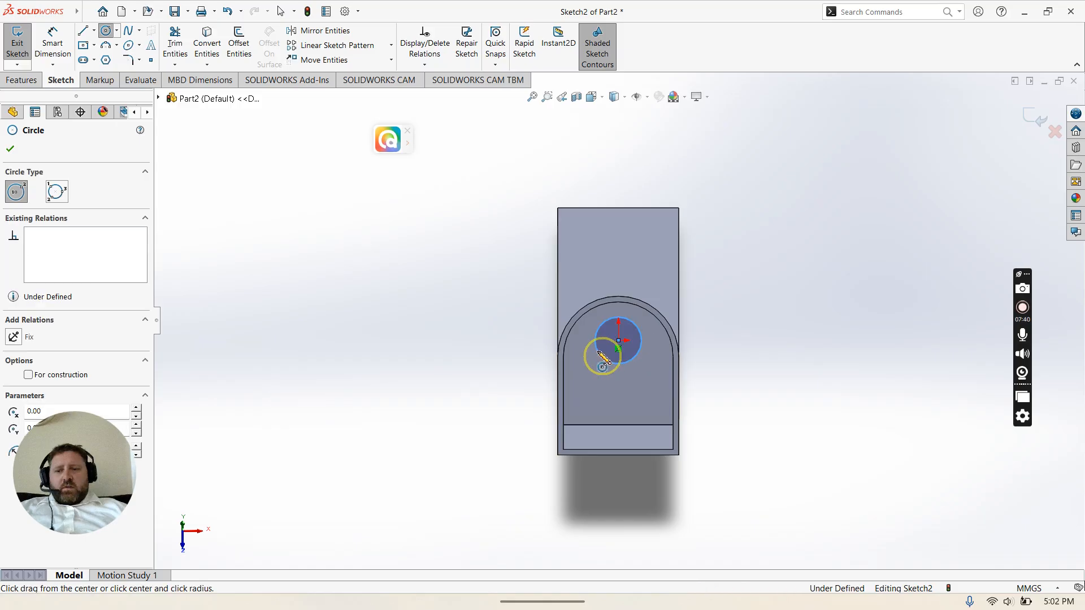
# Step: Dimension the circle's diameter to 19 mm
pyautogui.click(57, 45)
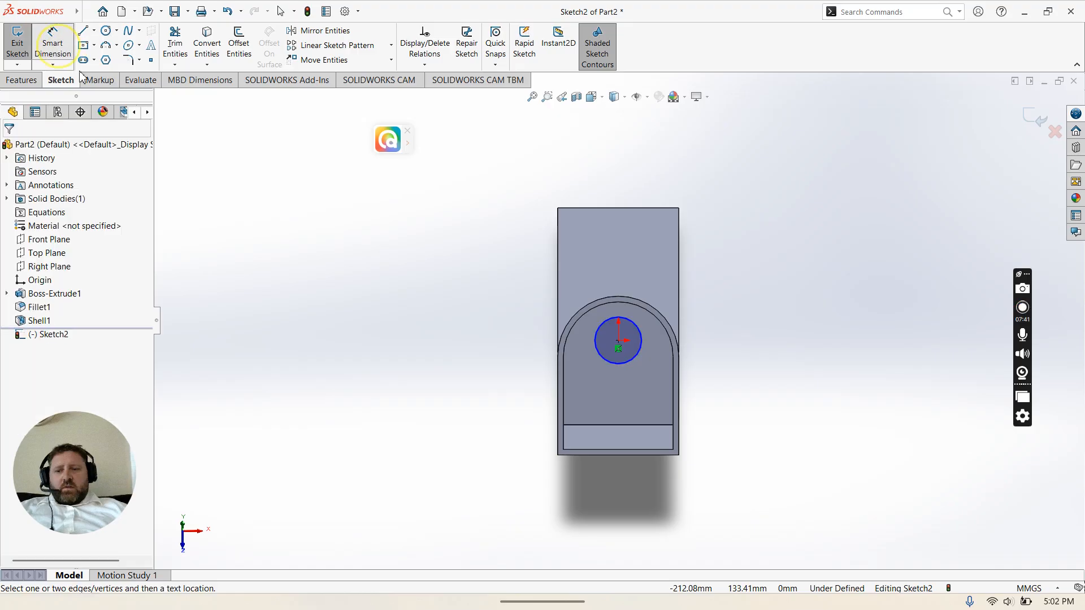
pyautogui.click(595, 350)
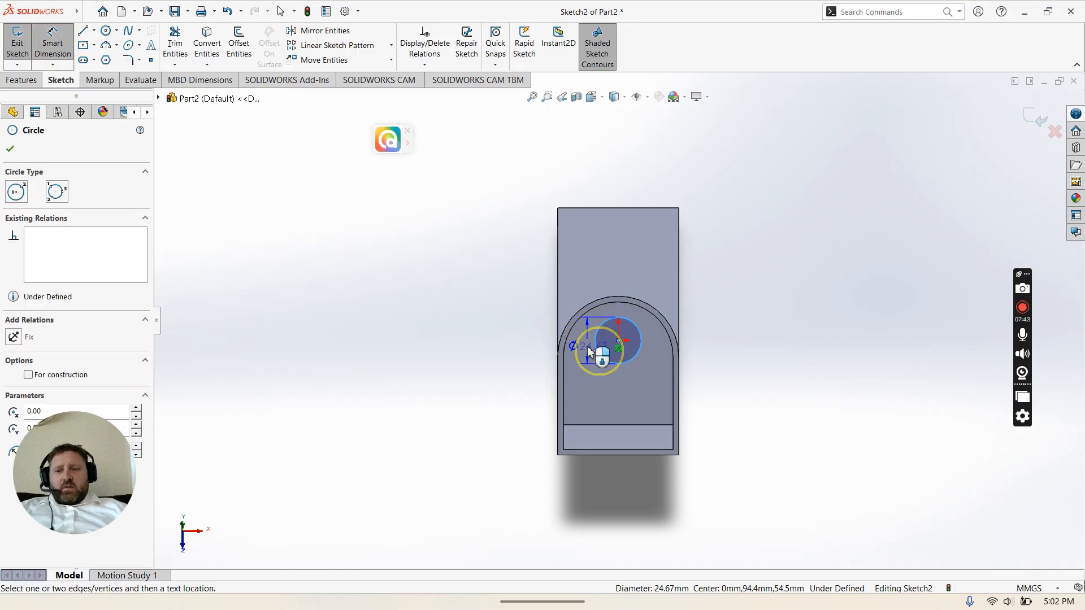
pyautogui.click(581, 351)
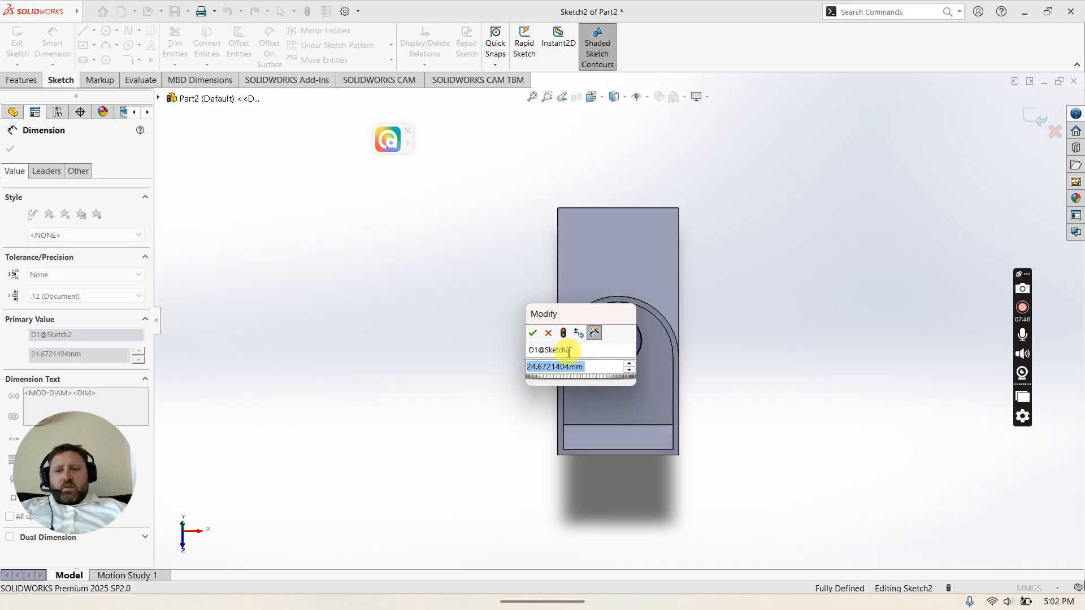
pyautogui.write('19')
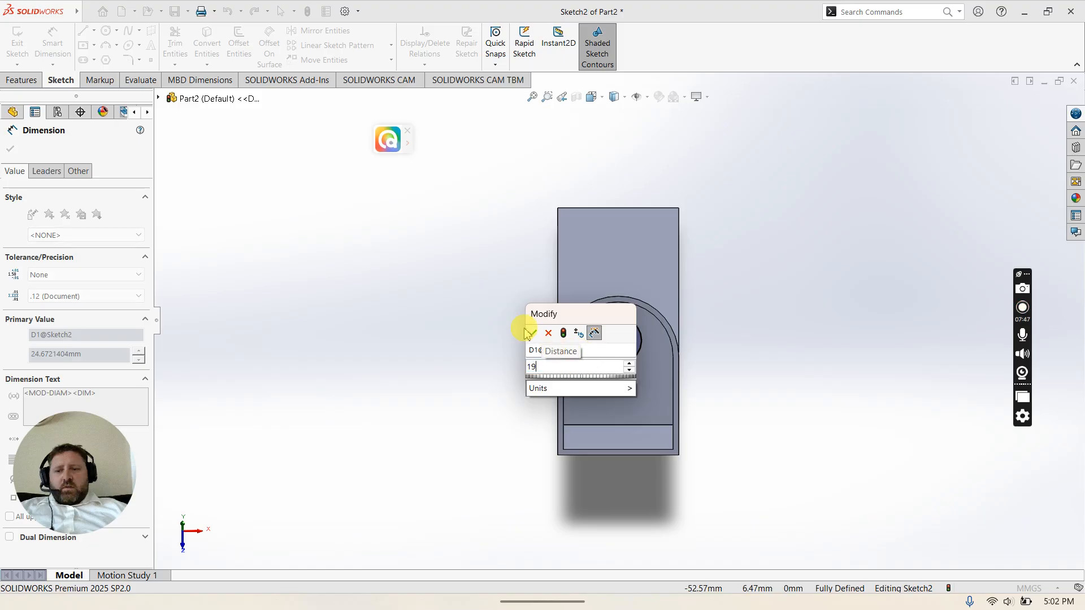
pyautogui.click(534, 333)
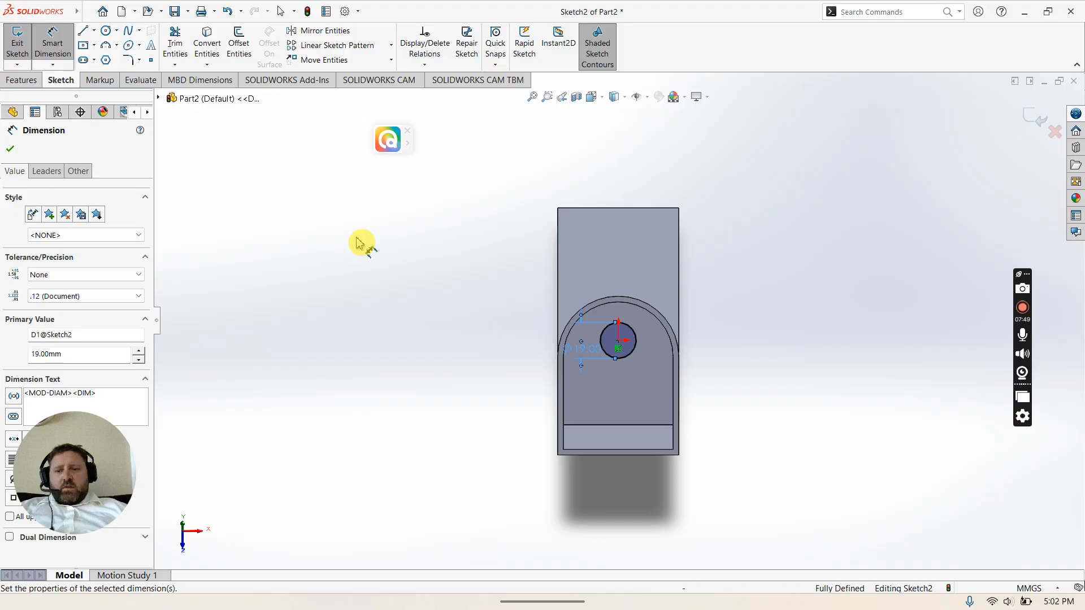
# Step: Cut-extrude the circle with an Up To Surface end condition, ending at the angled leg's outer face
pyautogui.click(21, 79)
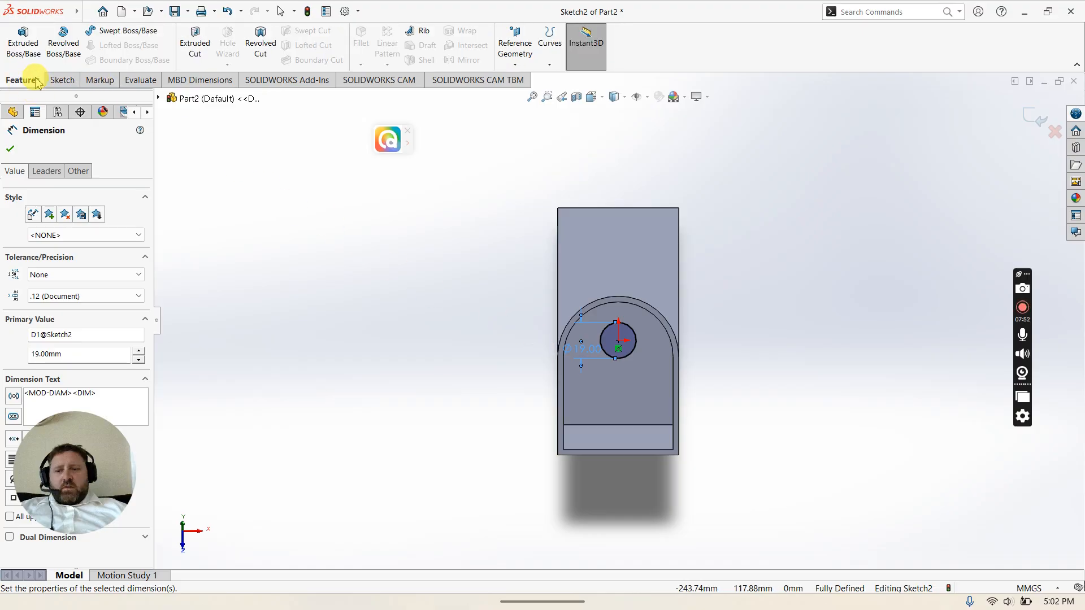
pyautogui.click(208, 39)
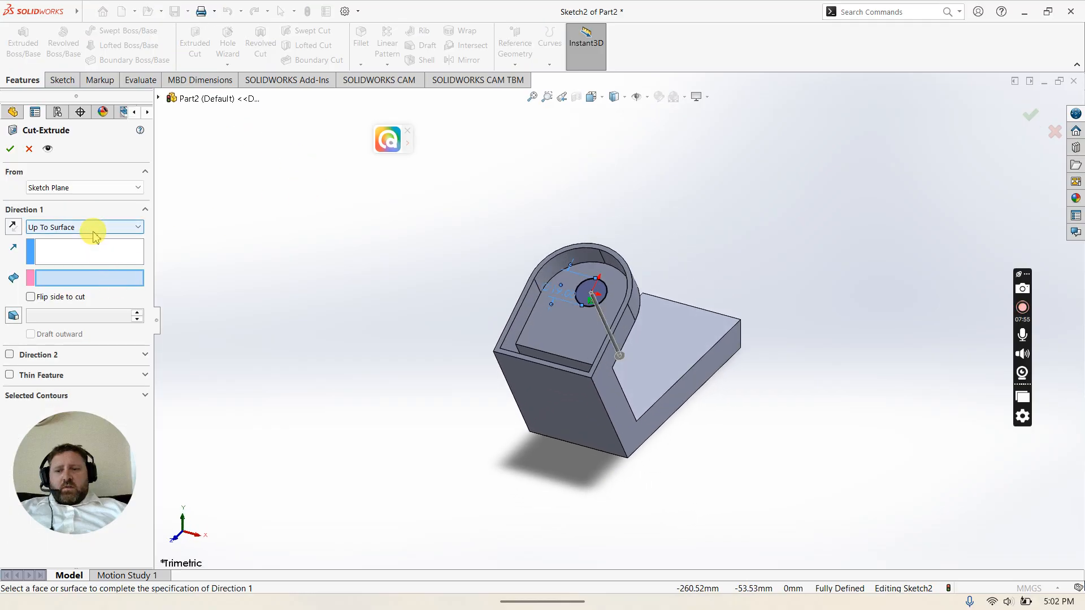
pyautogui.moveTo(689, 443); pyautogui.dragTo(522, 397, button='middle')
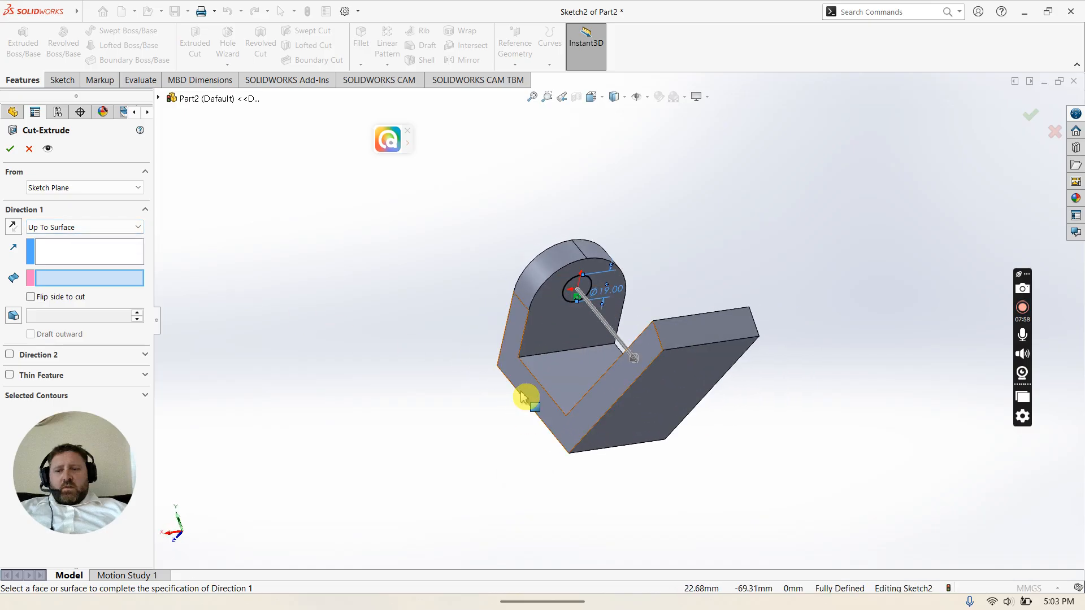
pyautogui.click(567, 331)
pyautogui.click(62, 229)
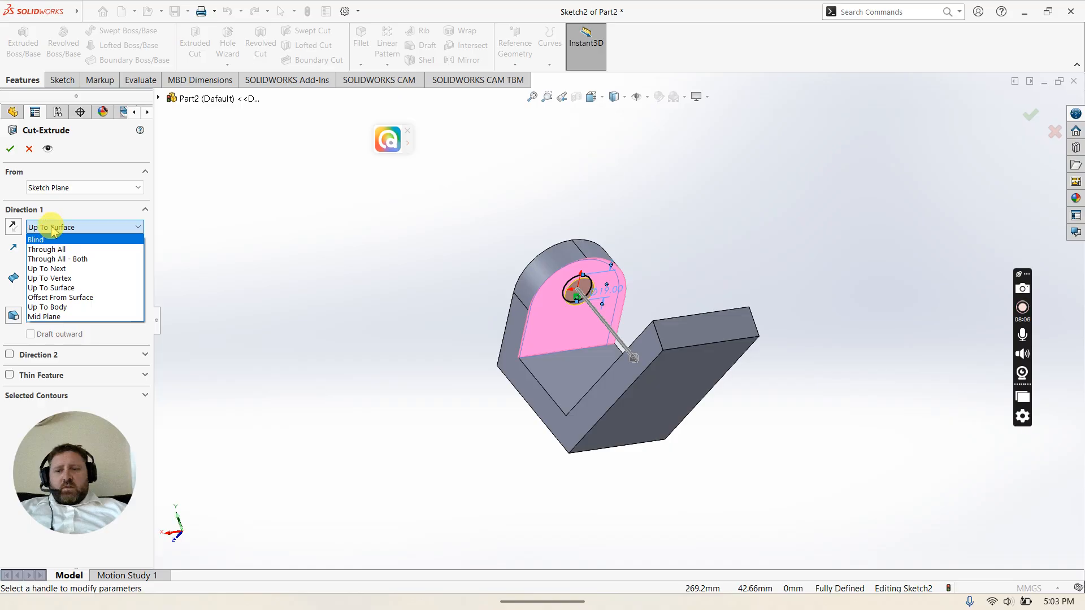
pyautogui.click(62, 217)
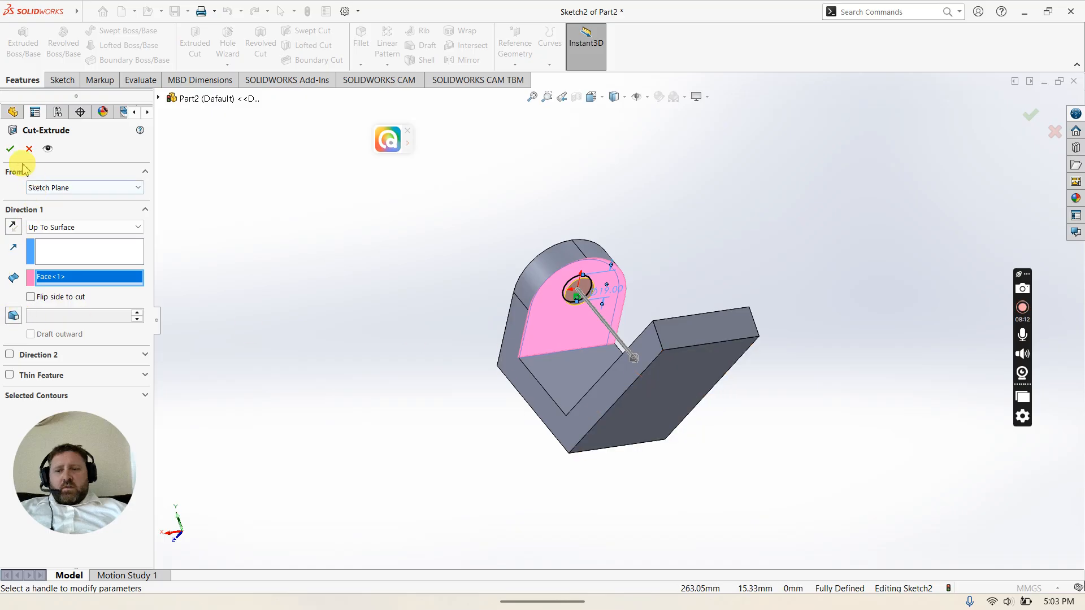
pyautogui.click(11, 151)
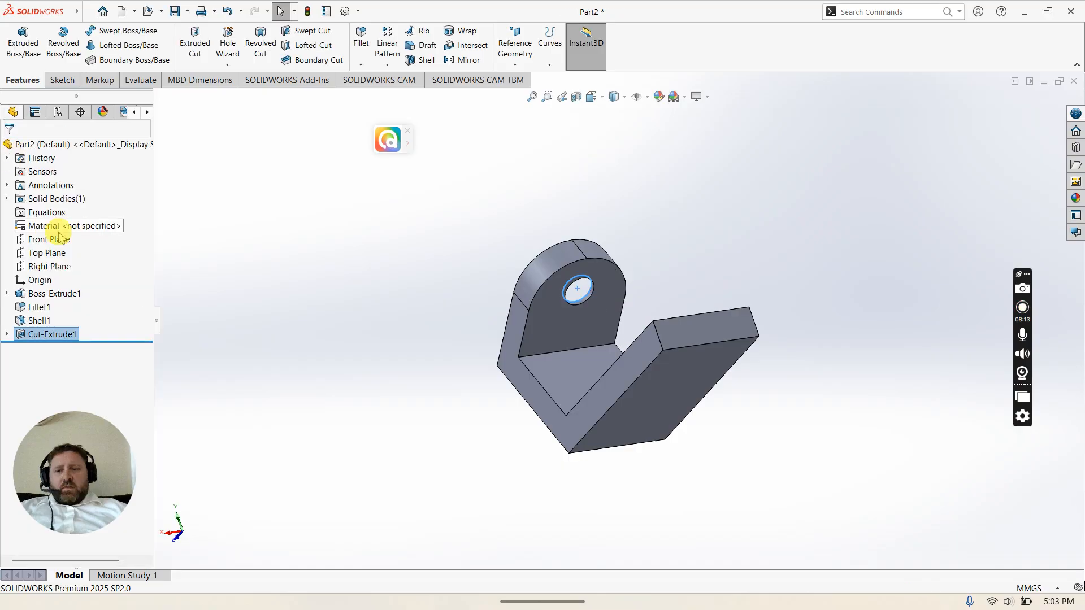
# Step: Assign Brass from the Copper Alloys library as the part's material
pyautogui.moveTo(664, 368); pyautogui.dragTo(793, 434, button='middle')
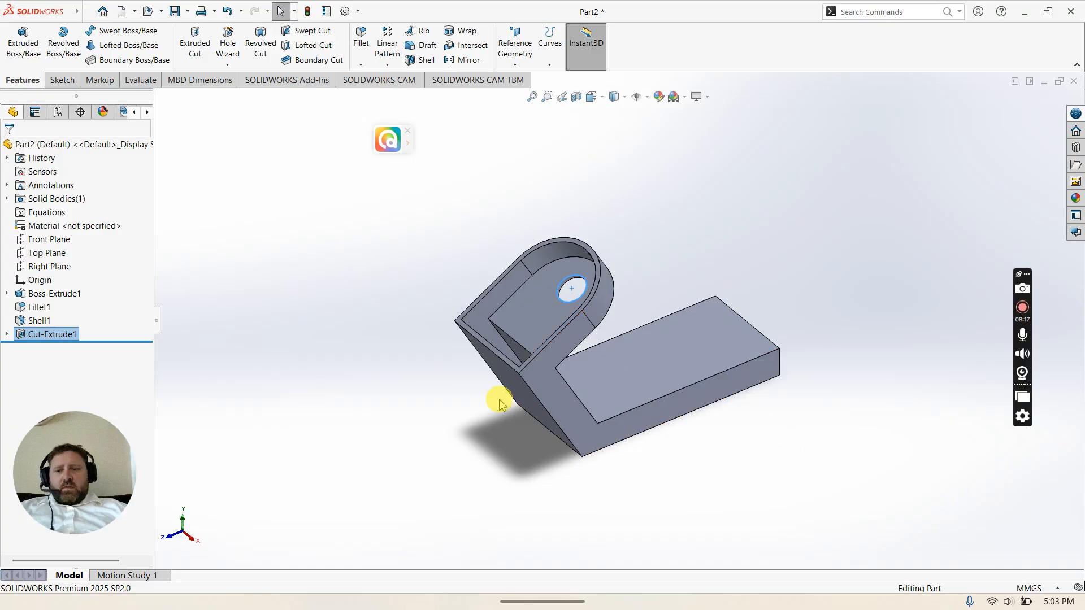
pyautogui.press('Escape')
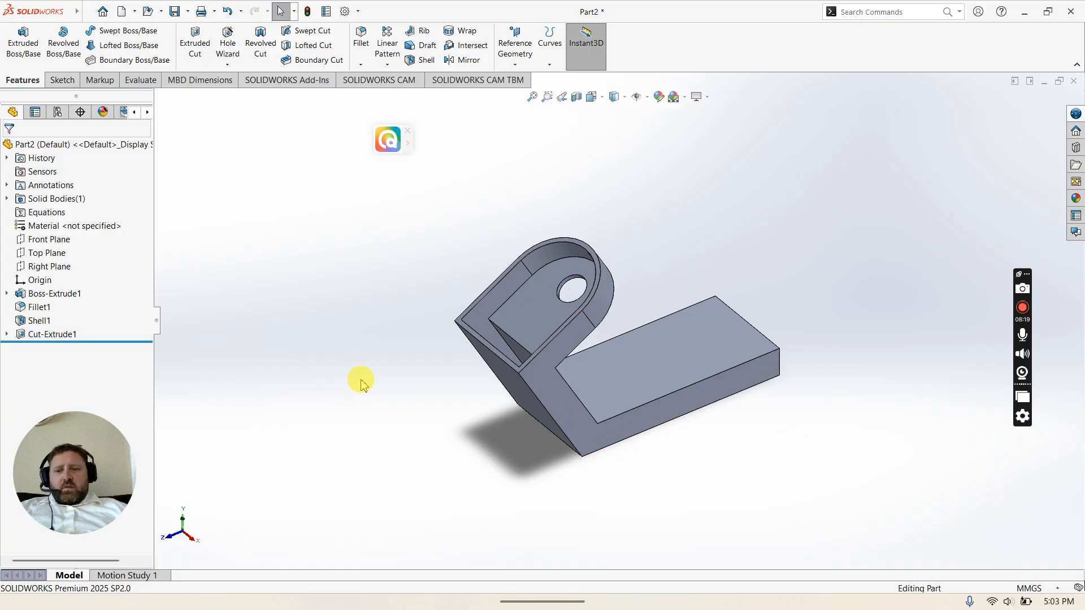
pyautogui.rightClick(99, 233)
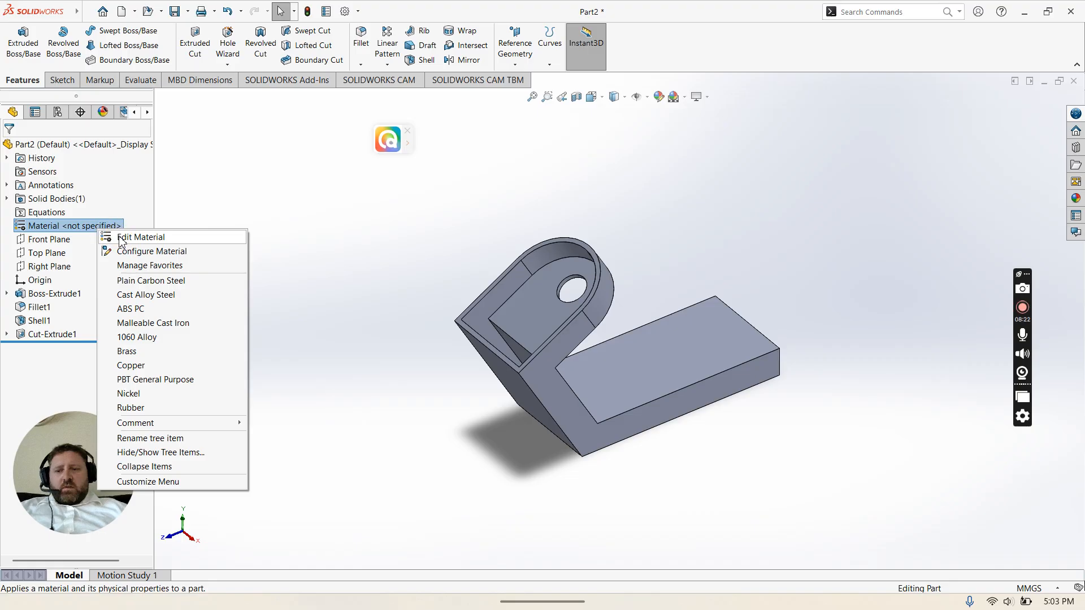
pyautogui.click(140, 237)
pyautogui.scroll(-2, 371, 347)
pyautogui.scroll(-5, 370, 344)
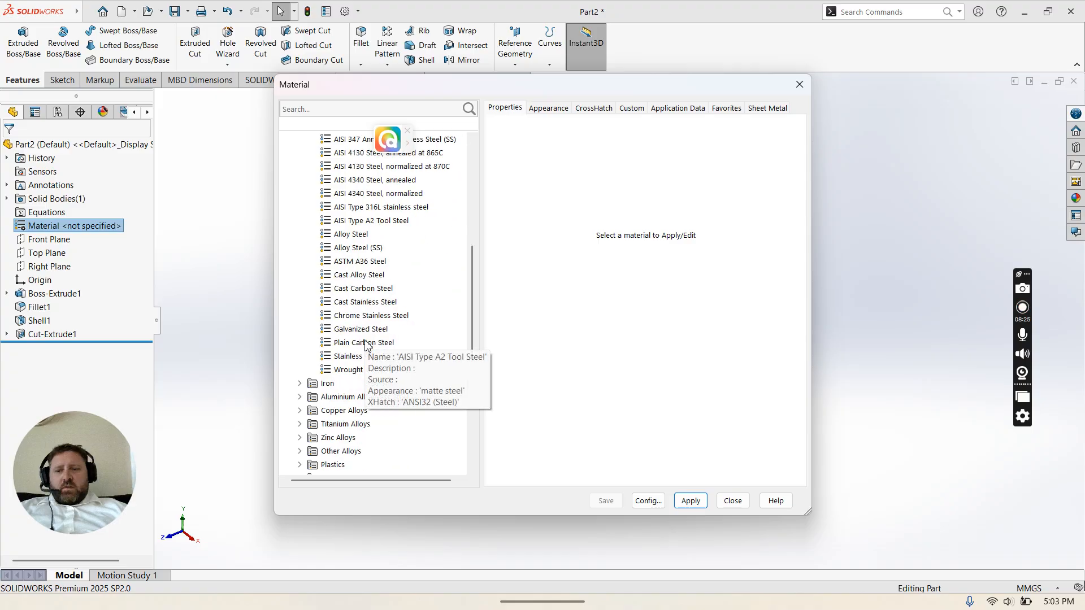
pyautogui.scroll(-1, 364, 345)
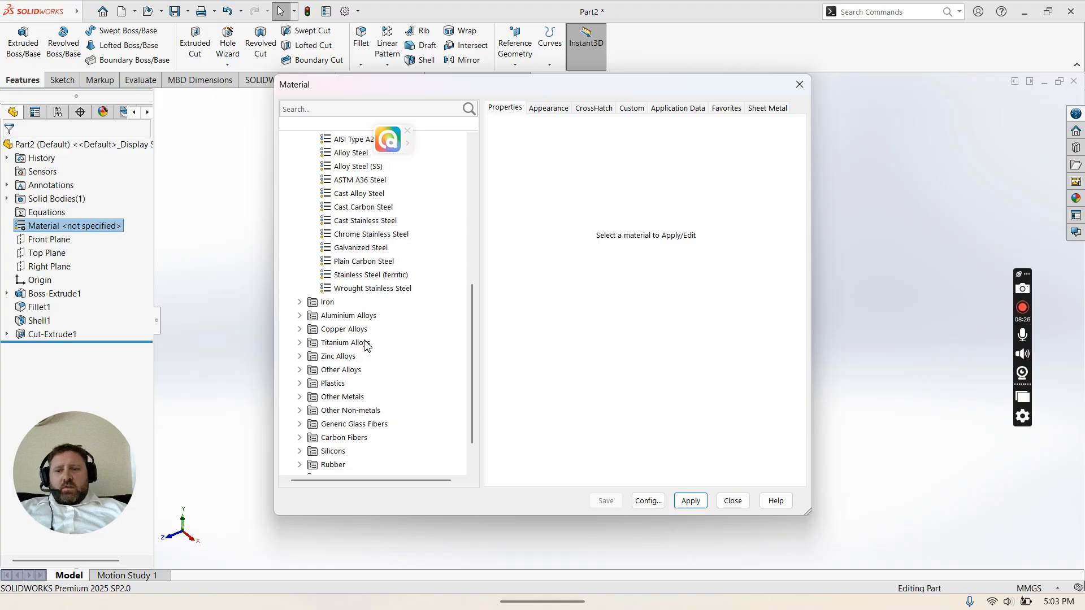
pyautogui.click(300, 329)
pyautogui.click(341, 303)
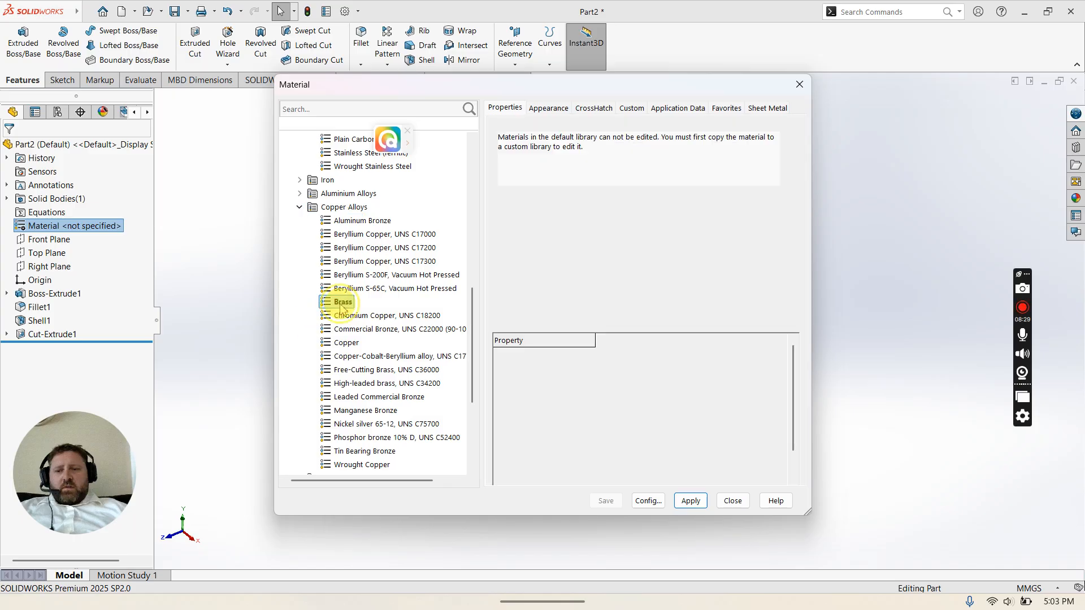
pyautogui.click(705, 501)
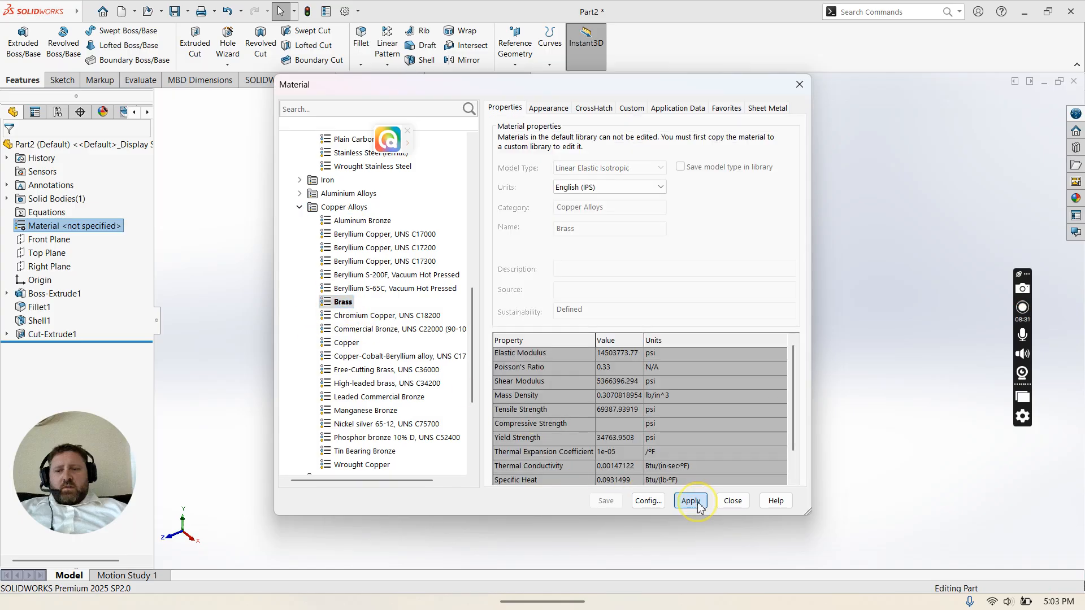
pyautogui.click(733, 501)
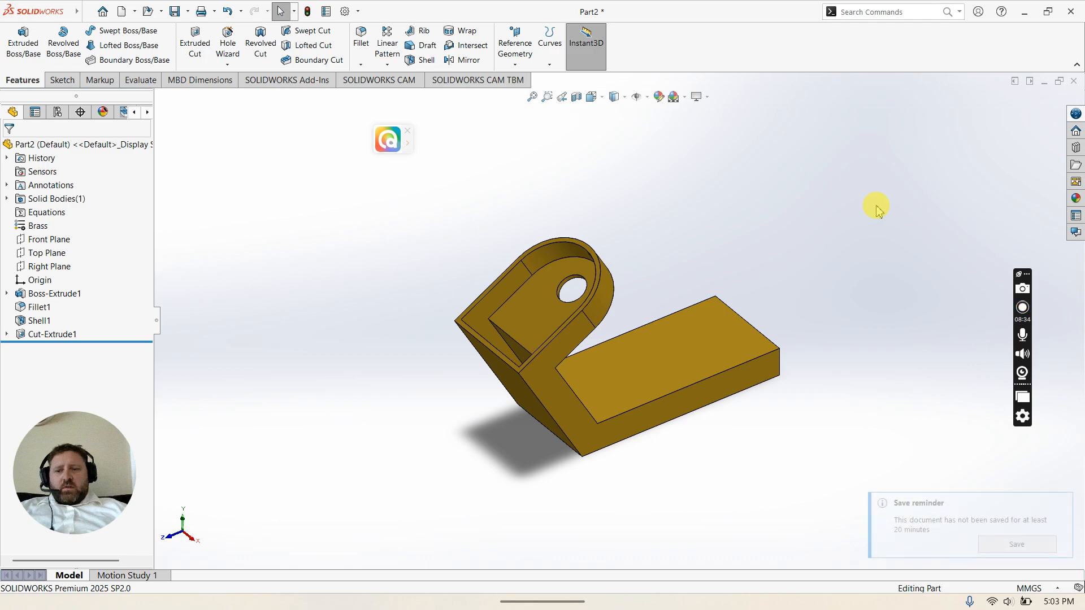
# Step: Switch to the isometric view and check the part's mass properties
pyautogui.click(593, 97)
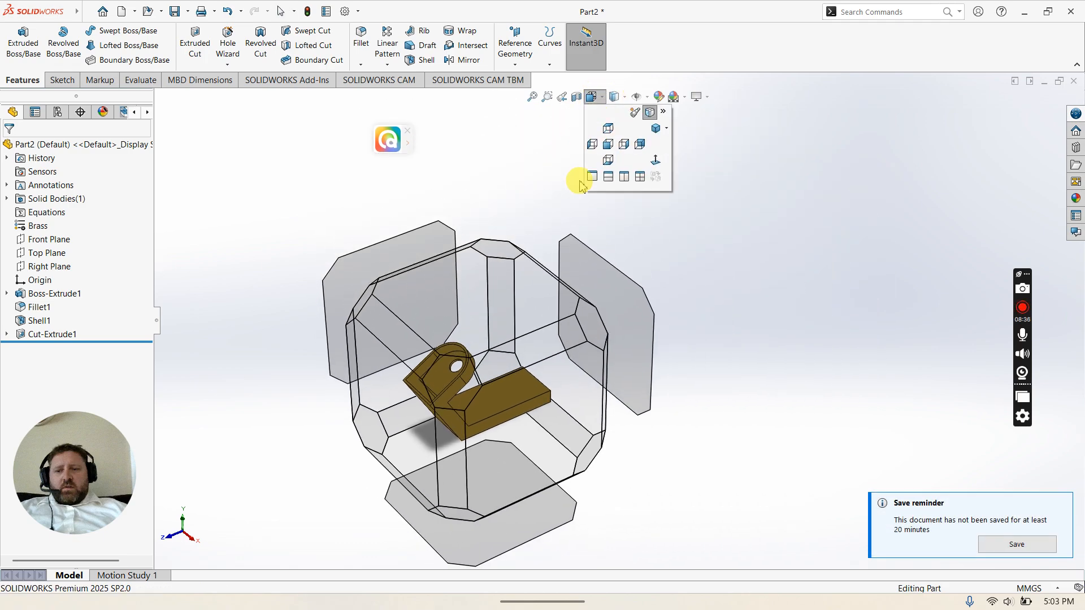
pyautogui.click(649, 115)
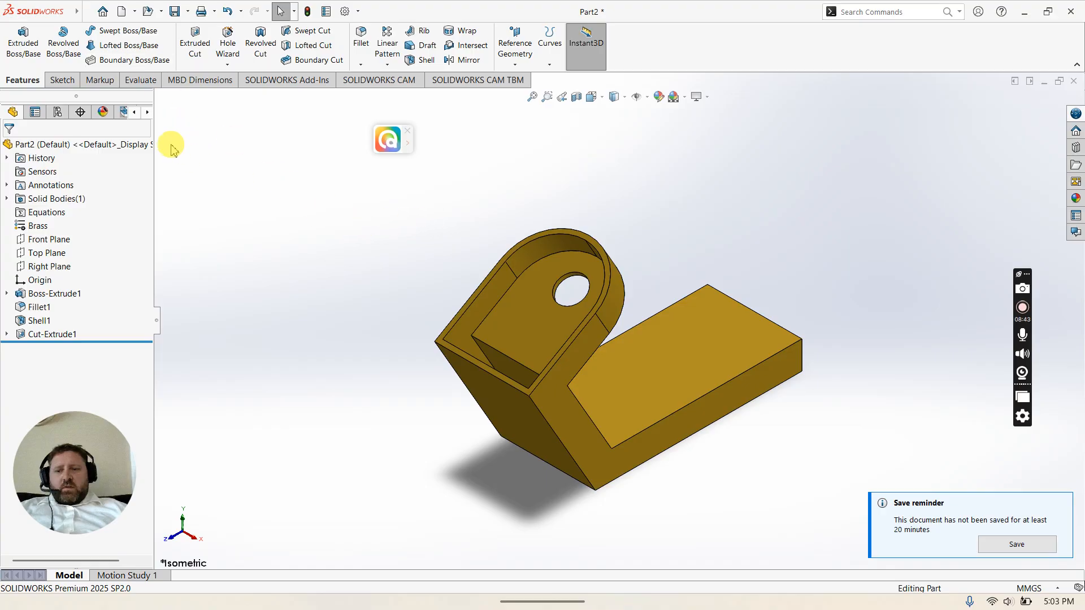
pyautogui.click(141, 79)
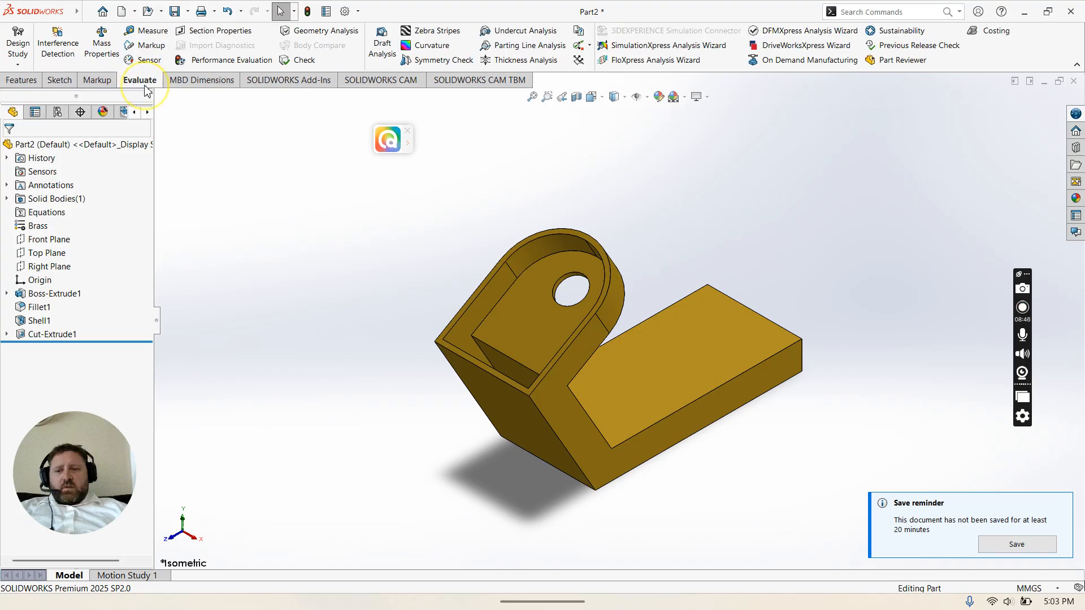
pyautogui.click(102, 48)
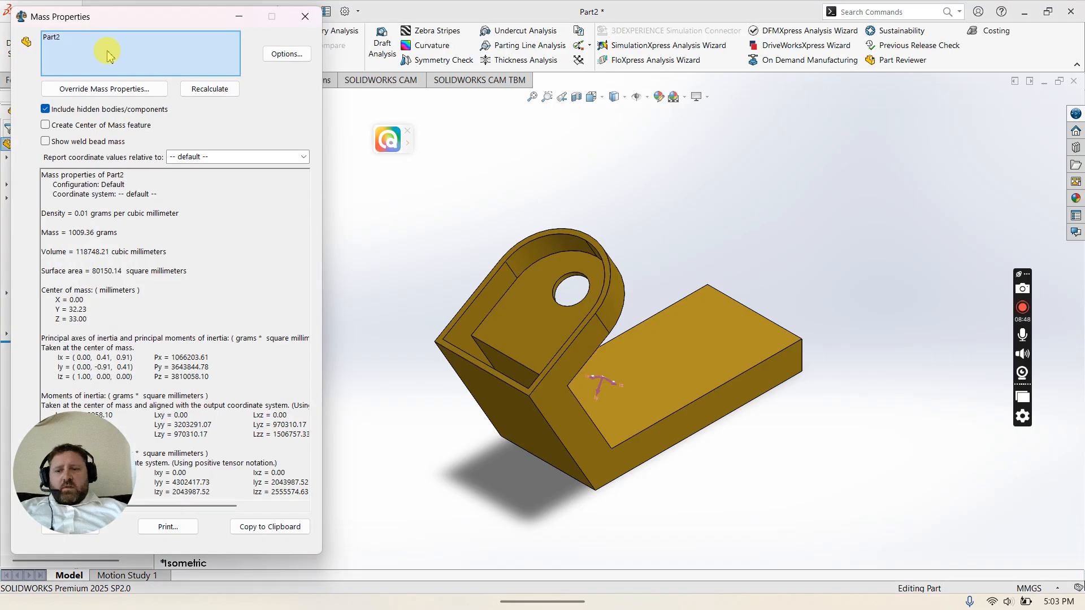
pyautogui.moveTo(168, 21); pyautogui.dragTo(376, 37)
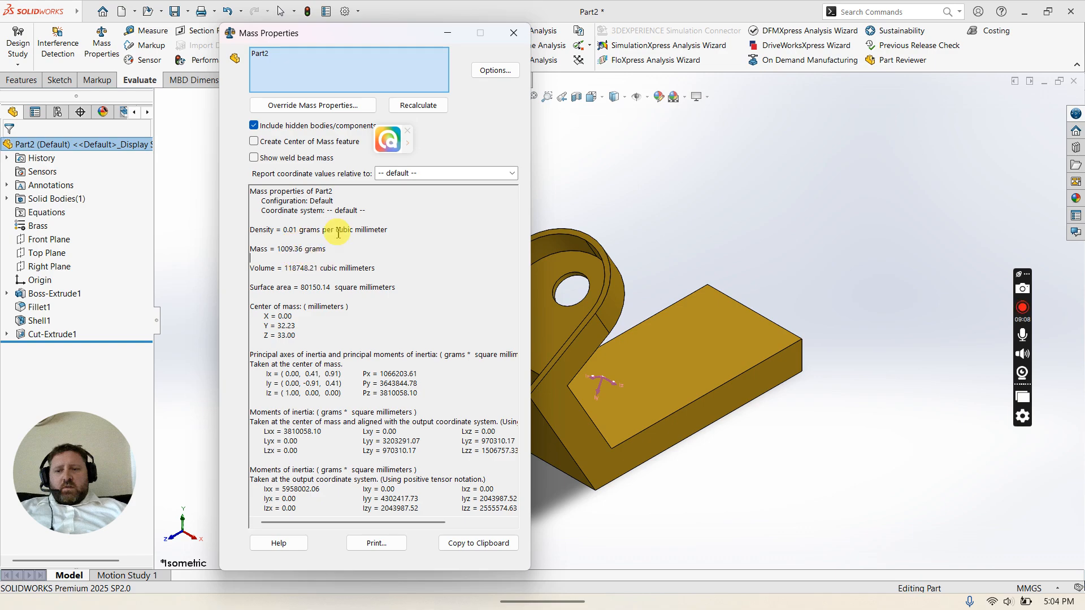
pyautogui.click(513, 32)
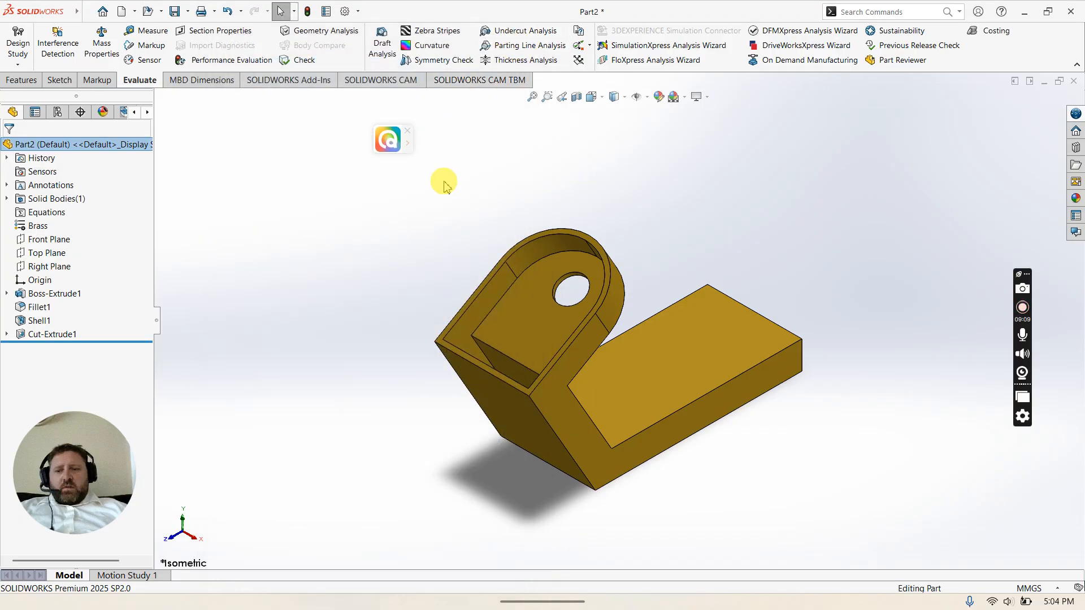
pyautogui.click(249, 189)
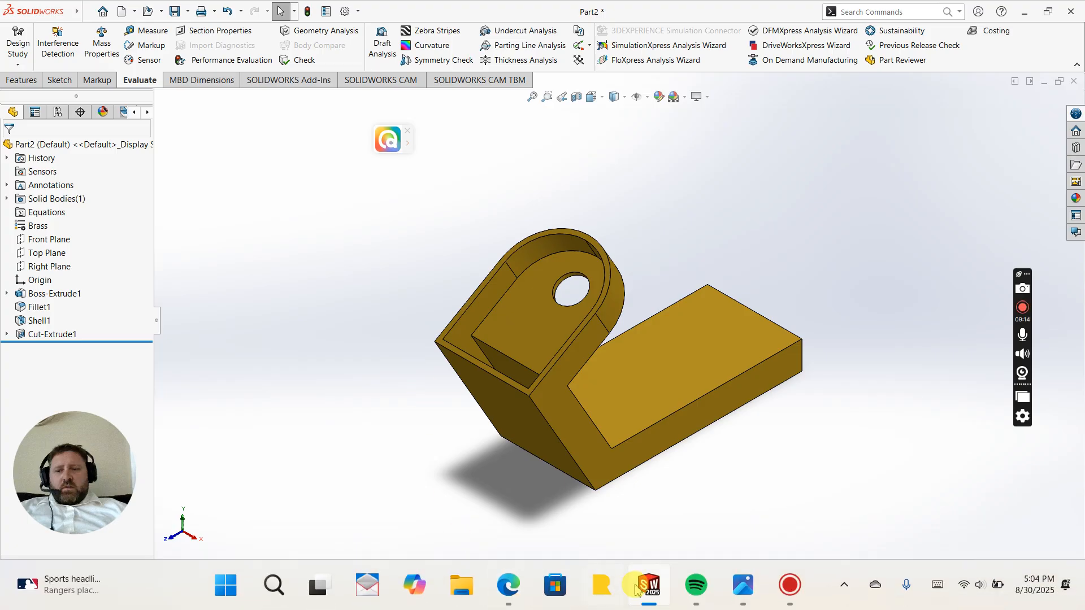
# Step: Consult the exam drawing, then edit the base sketch and set its angle dimension to 50°
pyautogui.moveTo(653, 594)
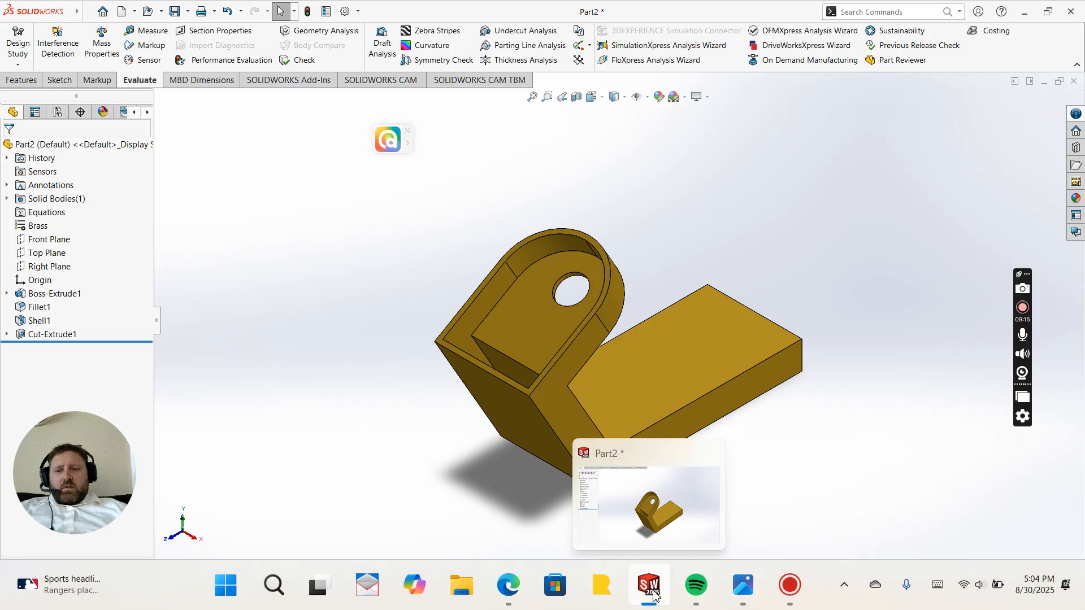
pyautogui.click(743, 585)
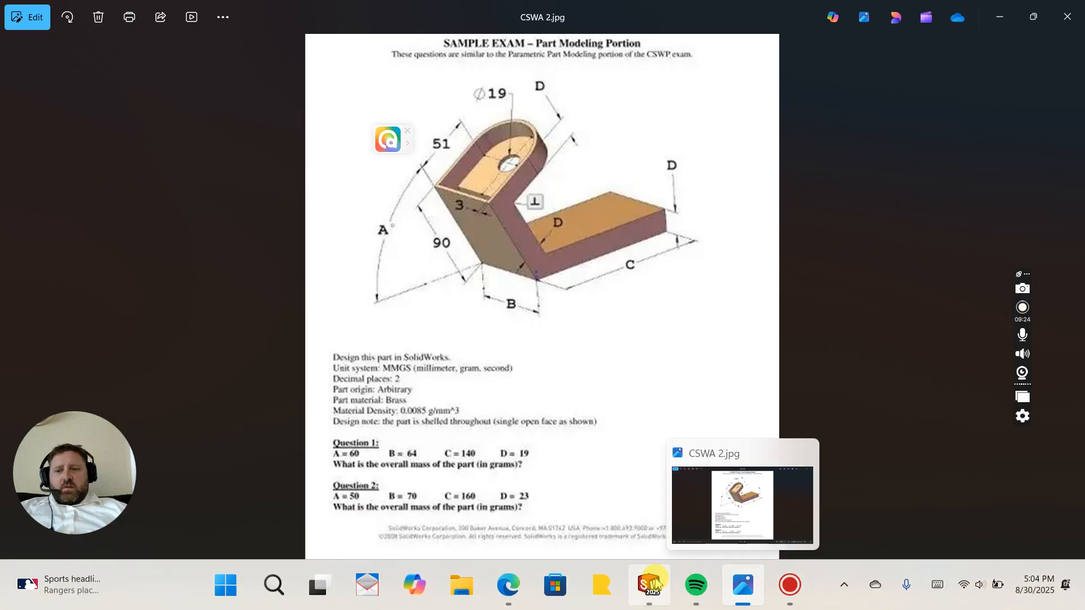
pyautogui.click(655, 583)
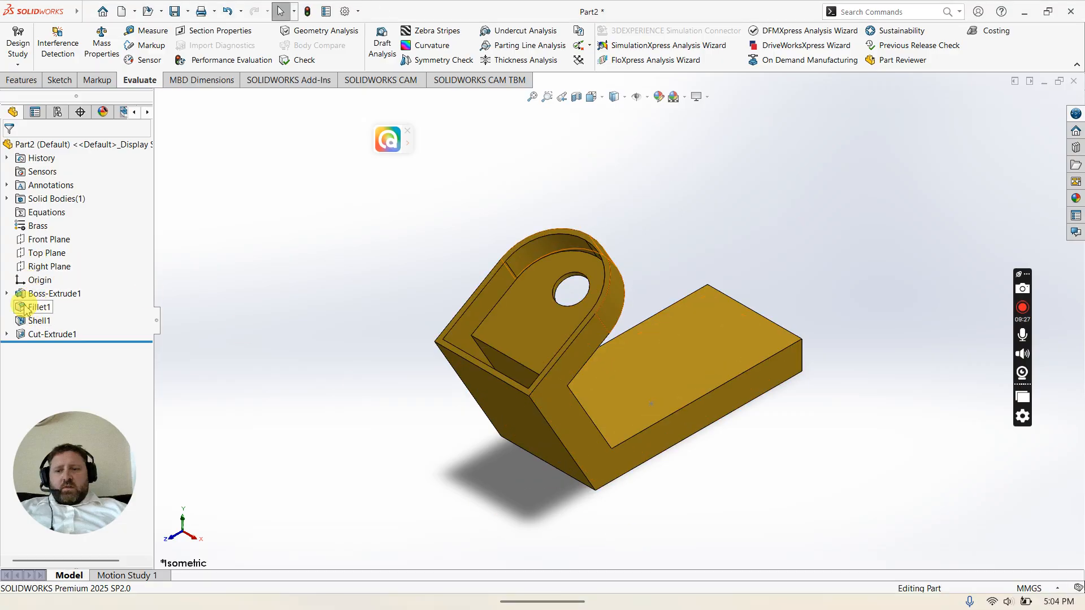
pyautogui.click(7, 293)
pyautogui.rightClick(45, 308)
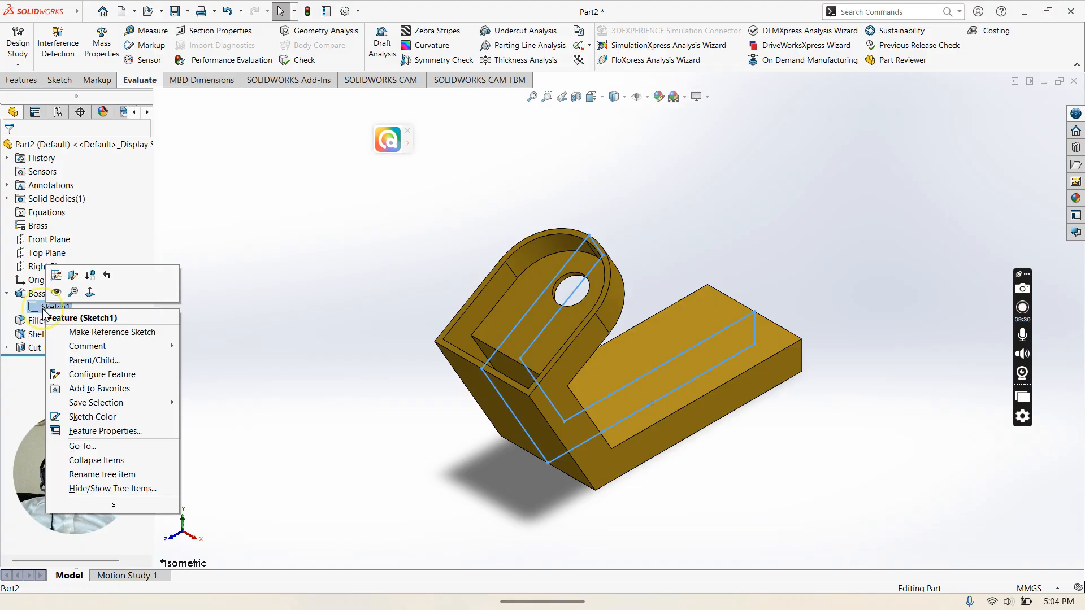
pyautogui.click(56, 276)
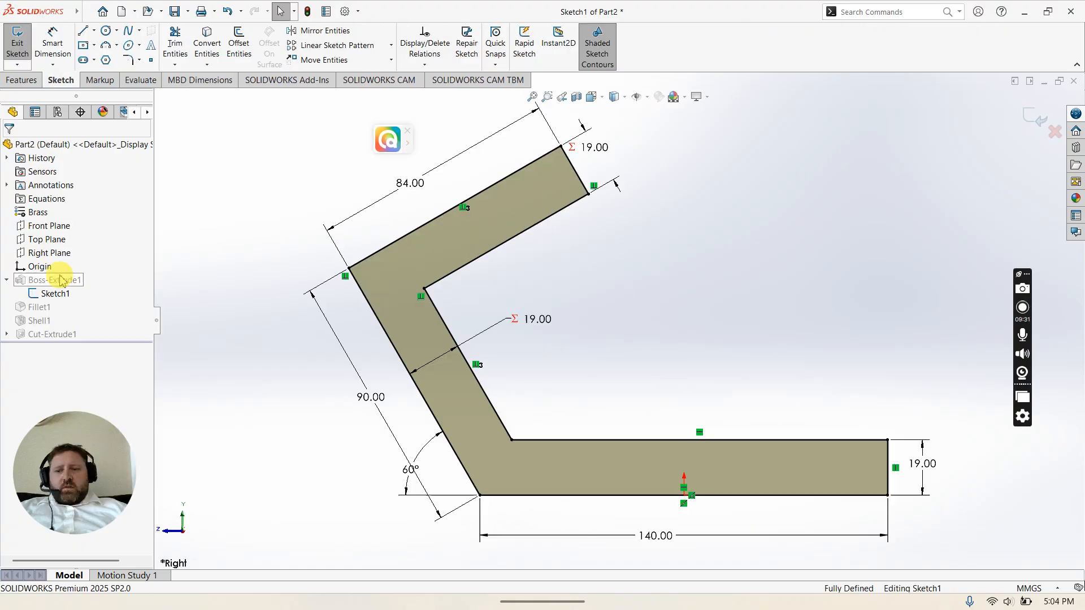
pyautogui.doubleClick(412, 481)
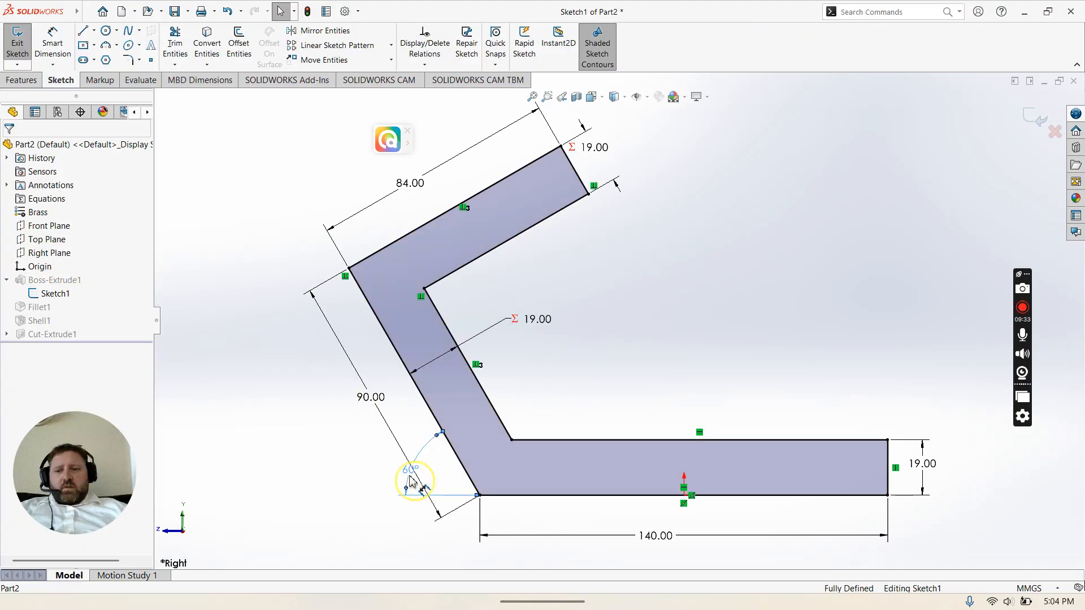
pyautogui.write('50')
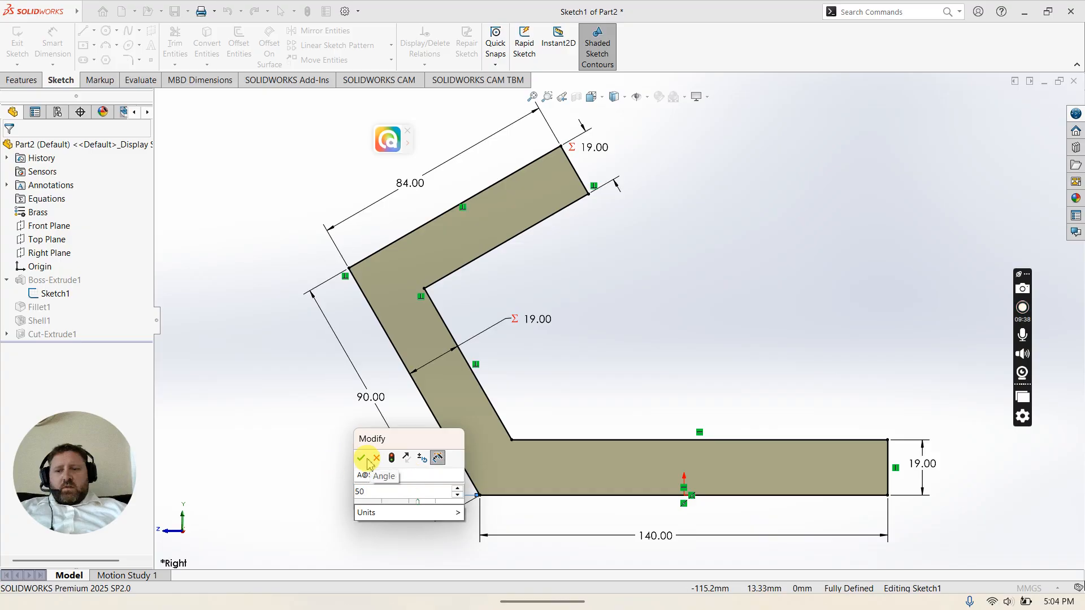
pyautogui.click(361, 457)
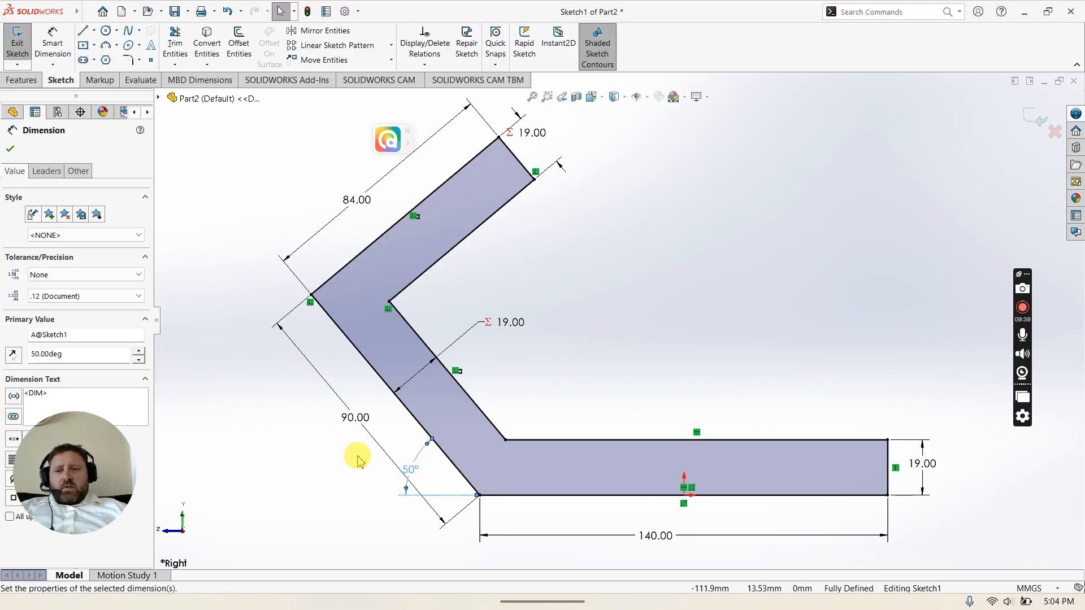
pyautogui.click(287, 448)
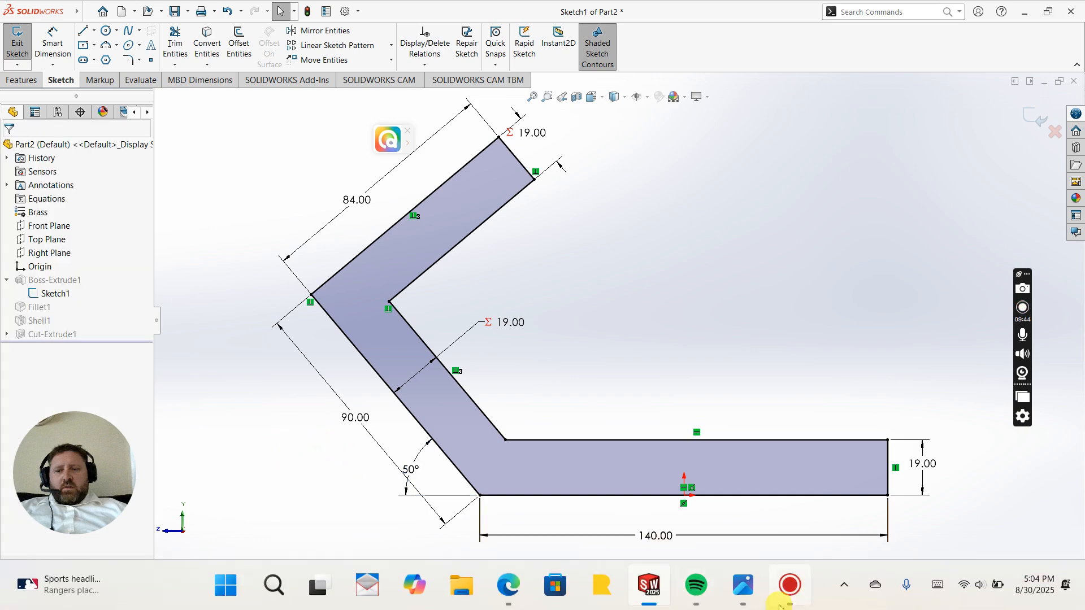
# Step: Set the angled leg's outer length dimension to 86 mm
pyautogui.moveTo(789, 590)
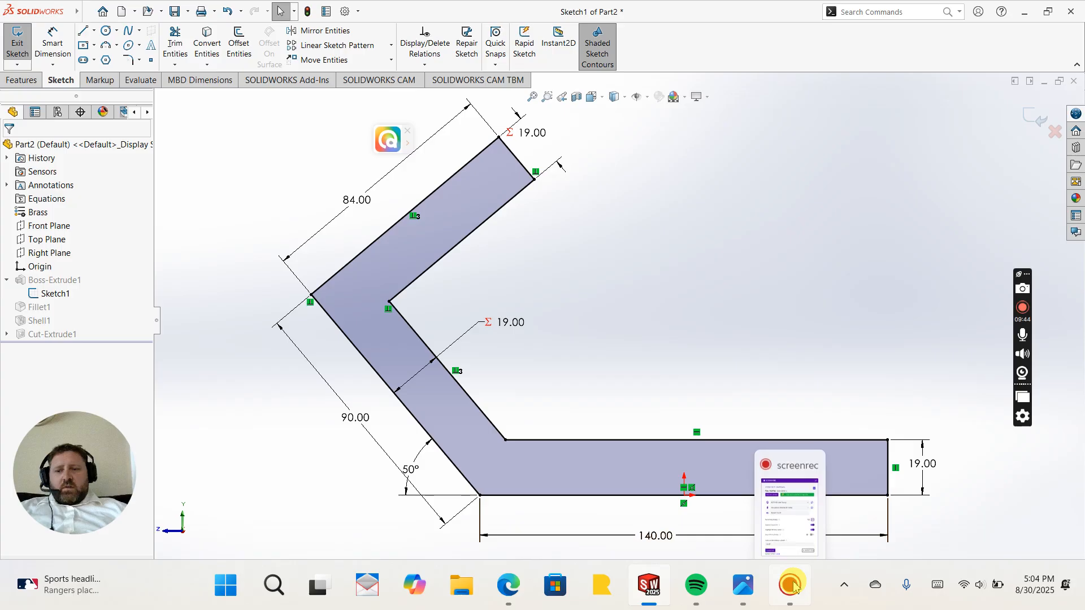
pyautogui.click(744, 590)
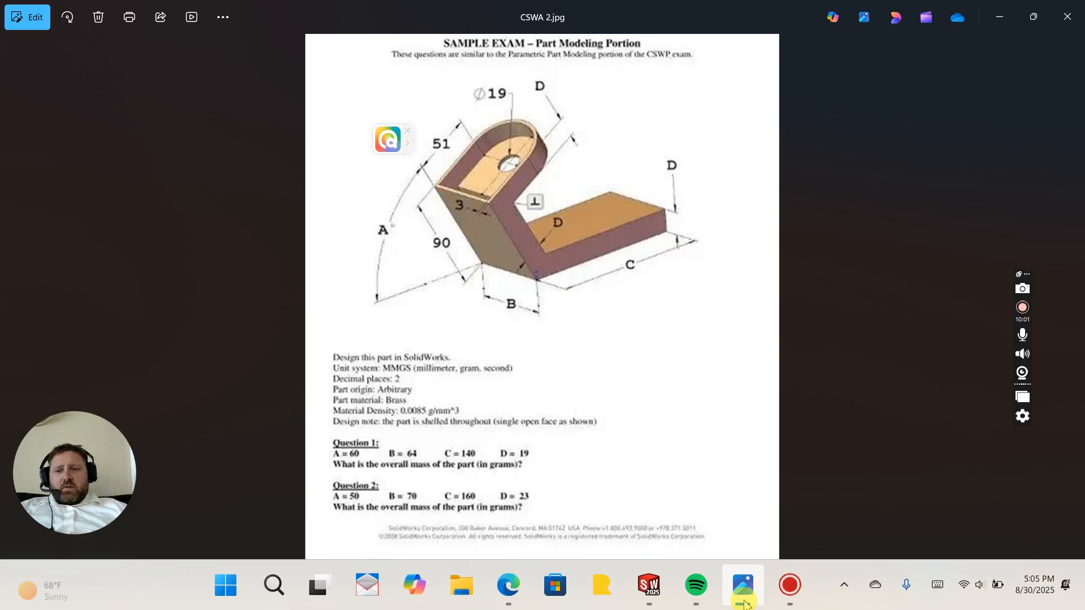
pyautogui.moveTo(746, 588)
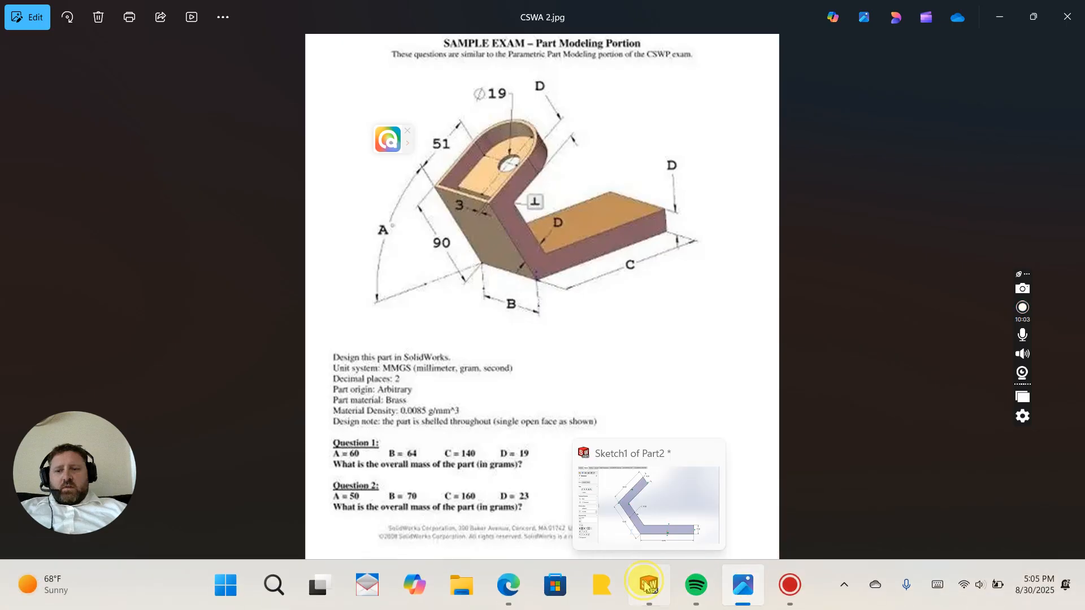
pyautogui.click(647, 585)
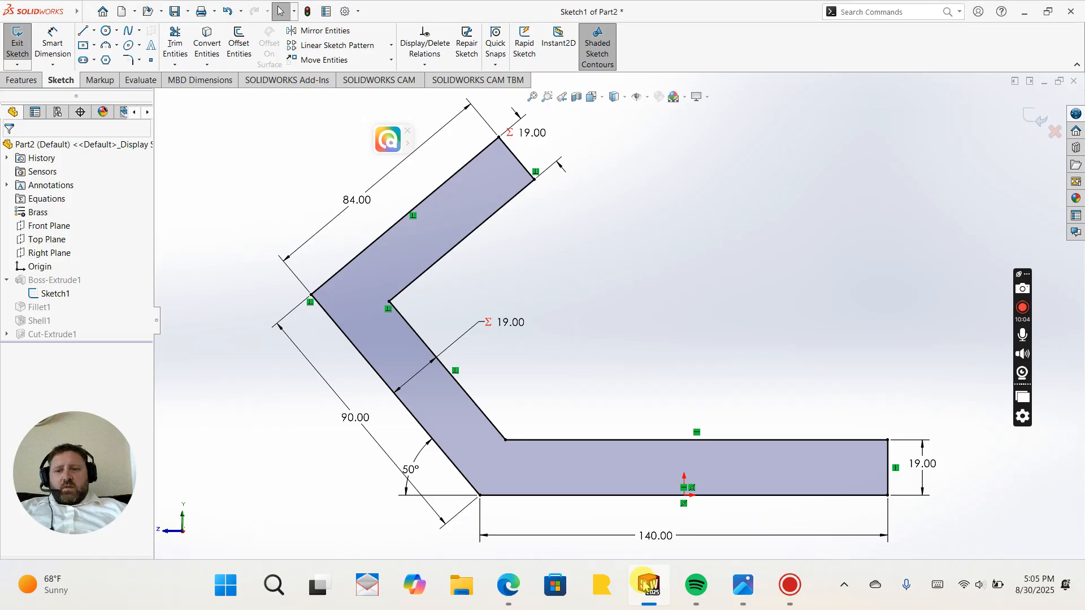
pyautogui.doubleClick(362, 204)
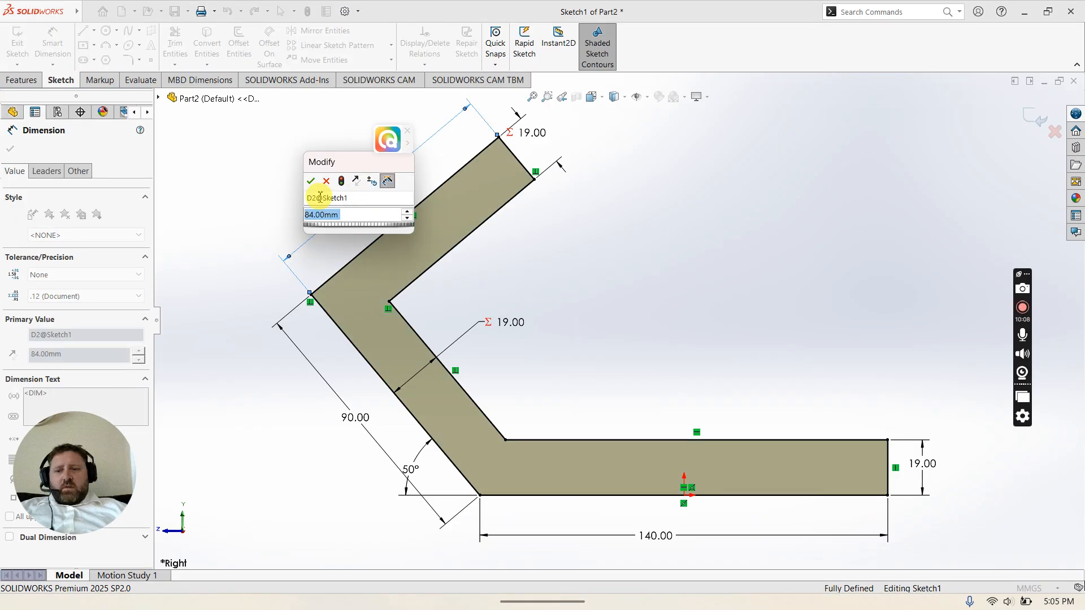
pyautogui.write('86')
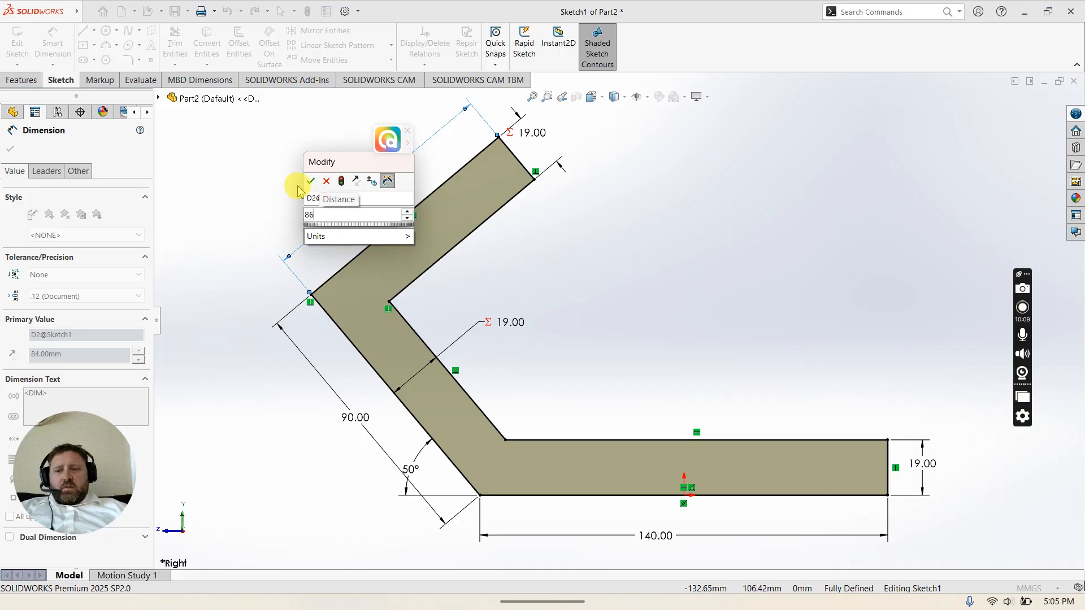
pyautogui.click(312, 182)
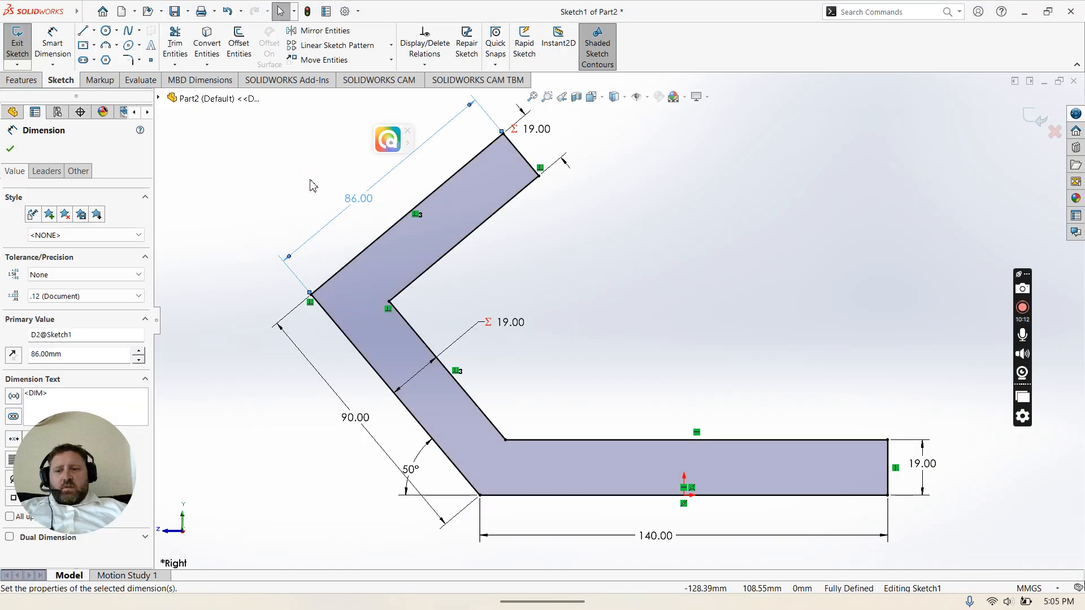
# Step: Set the horizontal leg's length dimension to 160 mm
pyautogui.moveTo(903, 604)
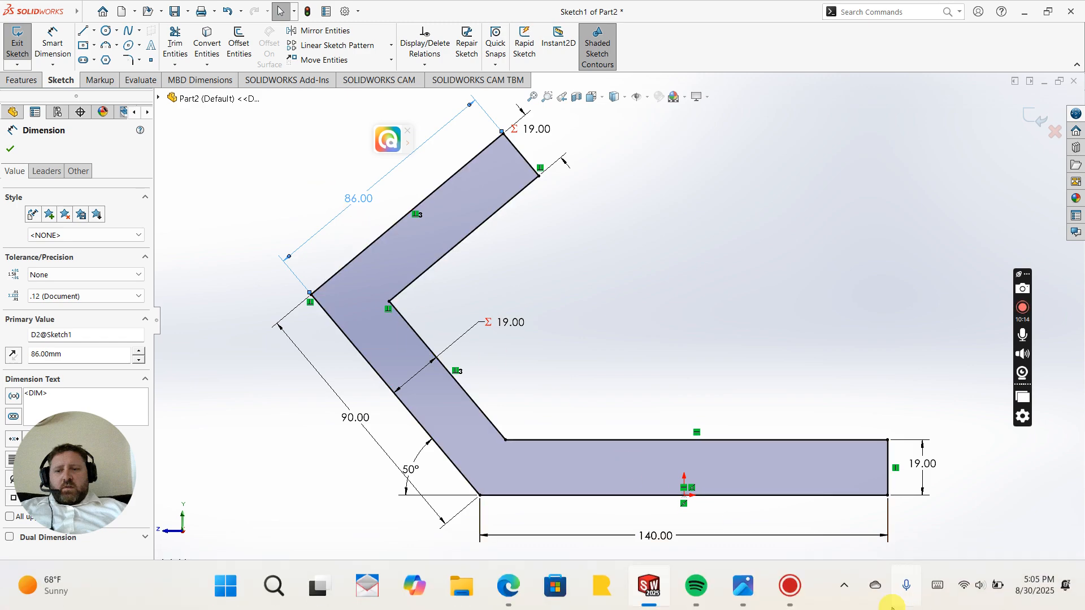
pyautogui.click(743, 593)
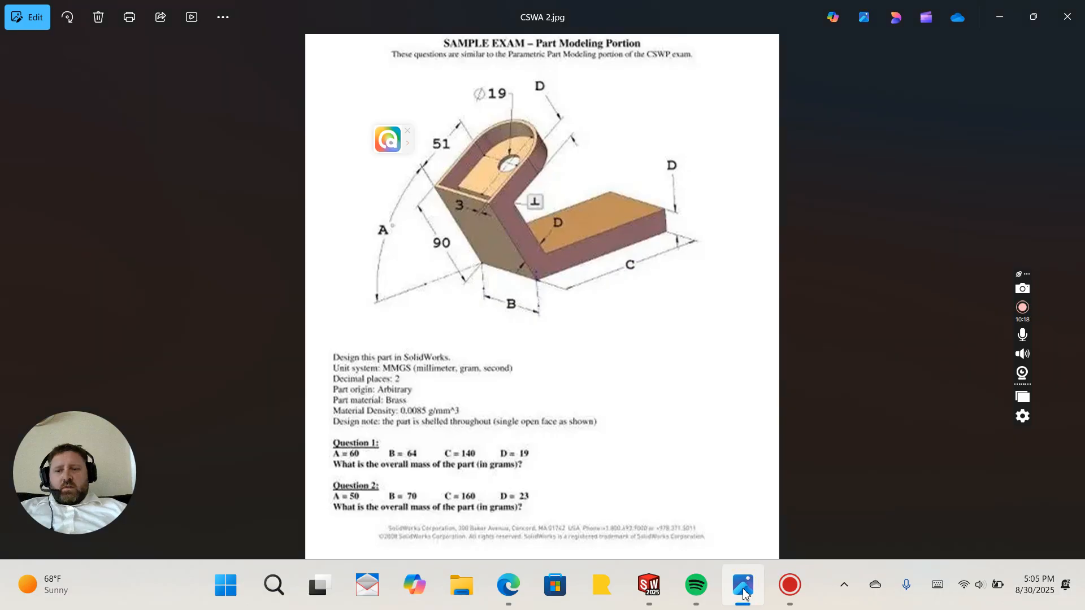
pyautogui.click(743, 593)
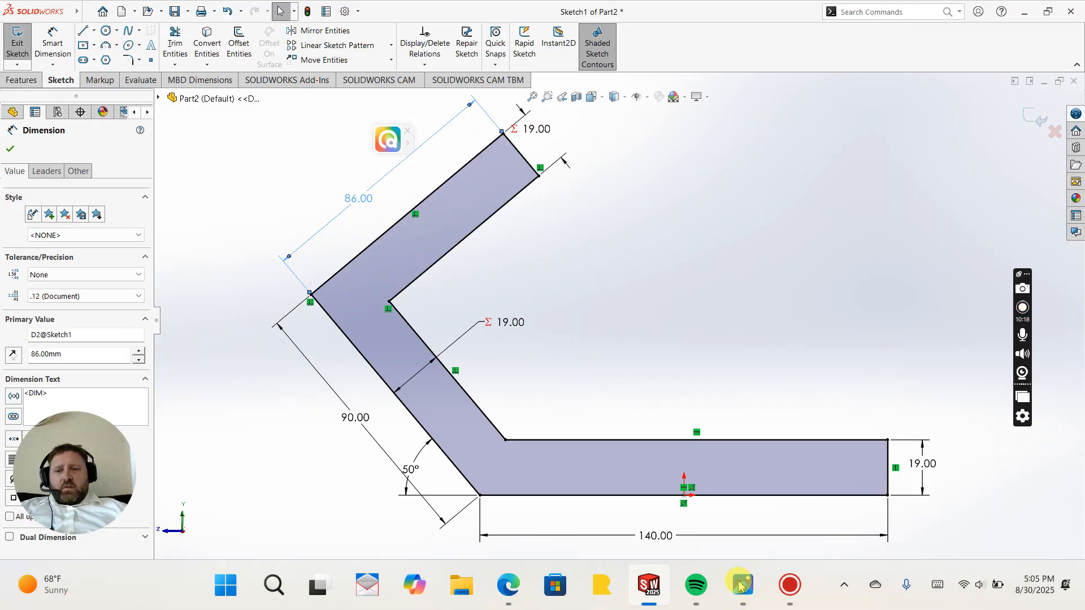
pyautogui.doubleClick(658, 535)
pyautogui.write('1600')
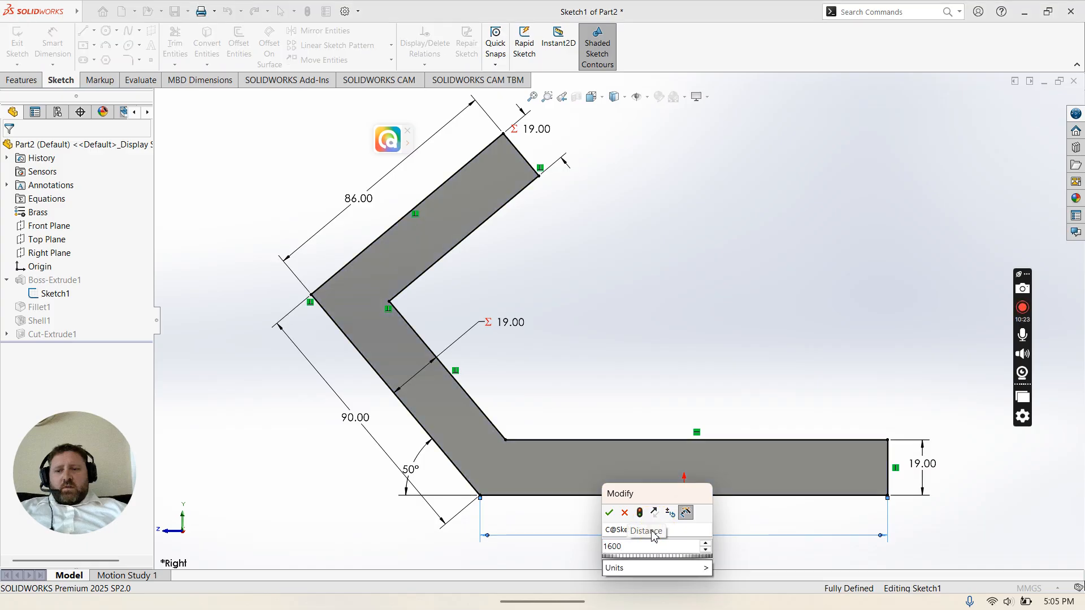
pyautogui.press('BackSpace')
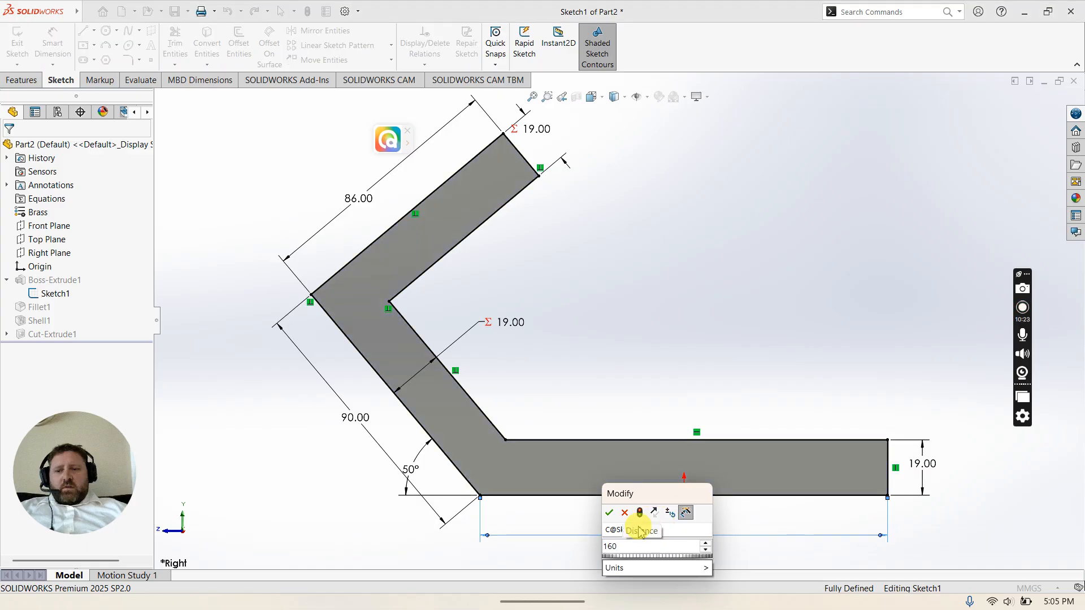
pyautogui.click(609, 513)
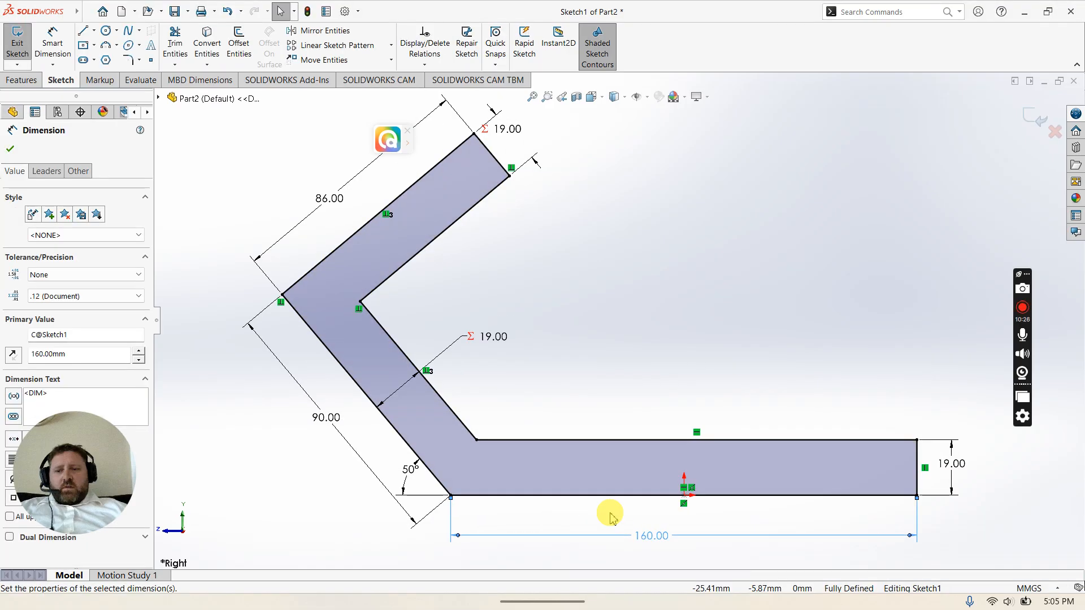
# Step: Set the bracket's thickness dimension to 23 mm and exit the sketch
pyautogui.moveTo(655, 604)
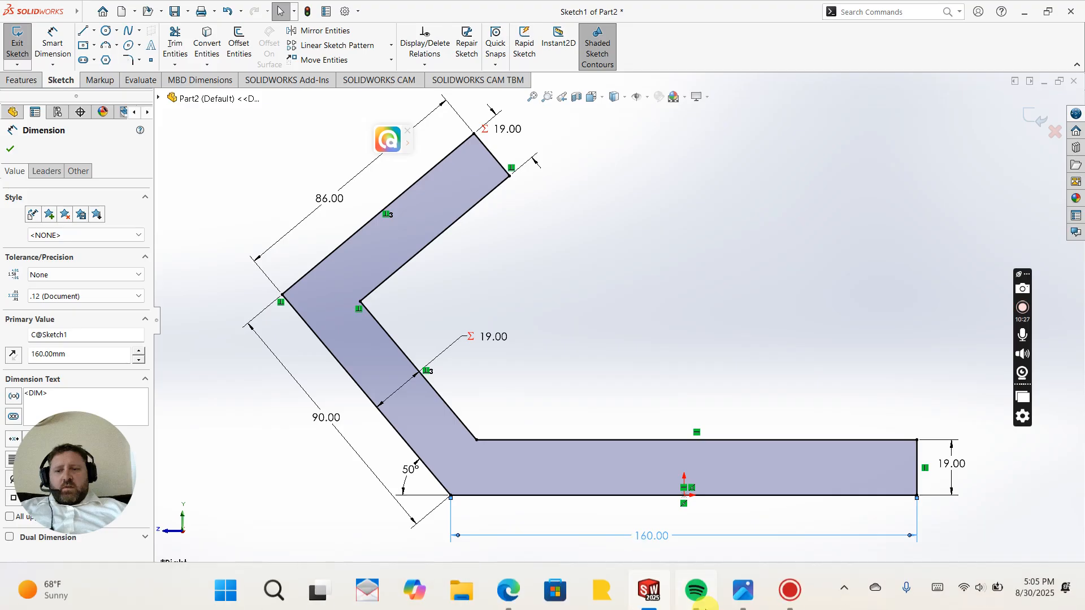
pyautogui.click(740, 587)
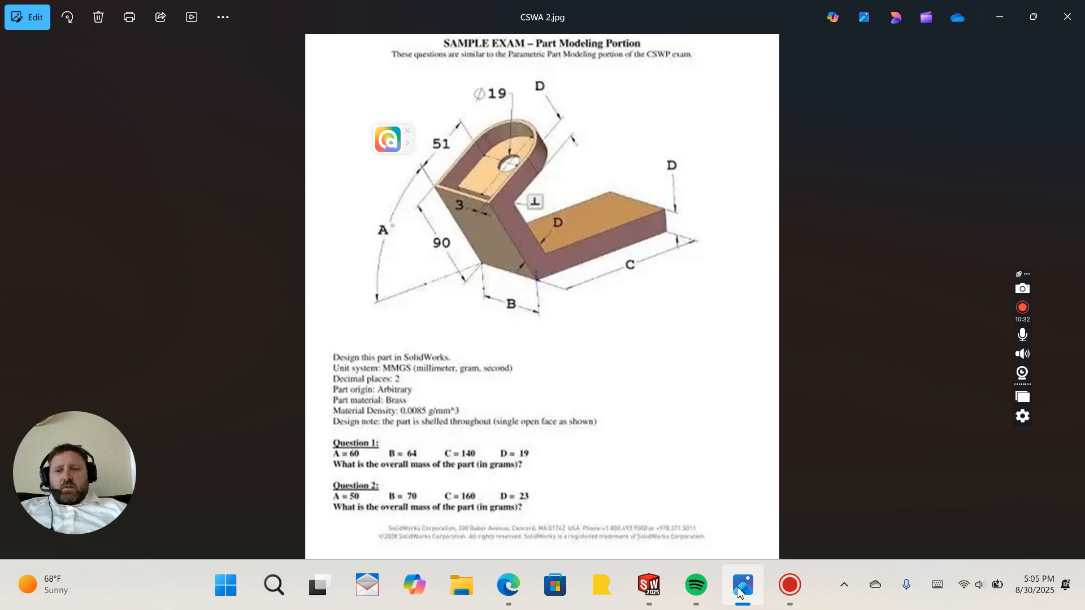
pyautogui.click(740, 587)
pyautogui.click(954, 460)
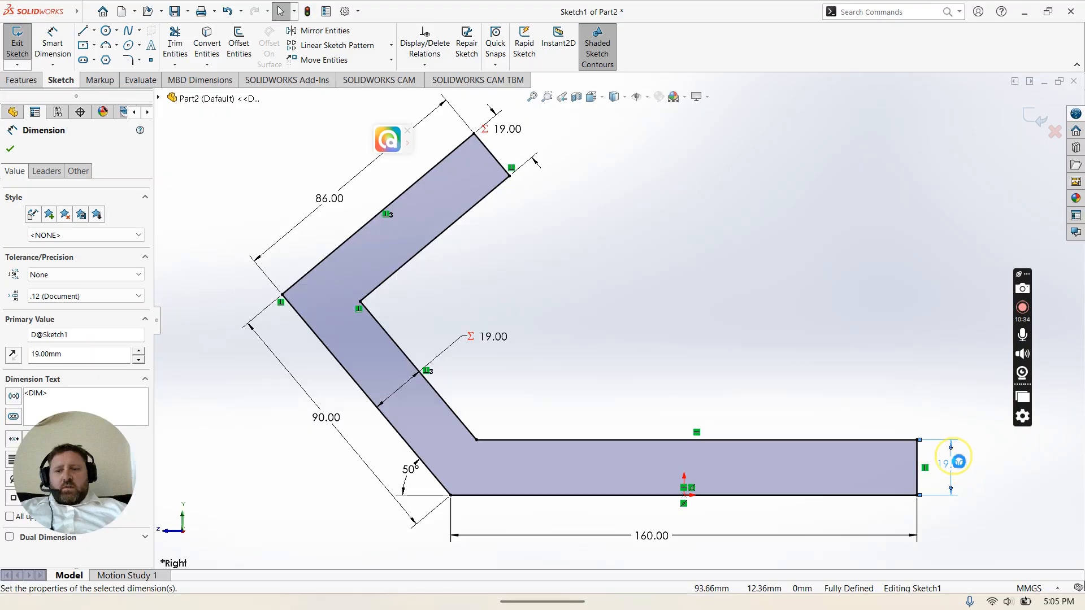
pyautogui.doubleClick(954, 460)
pyautogui.write('2')
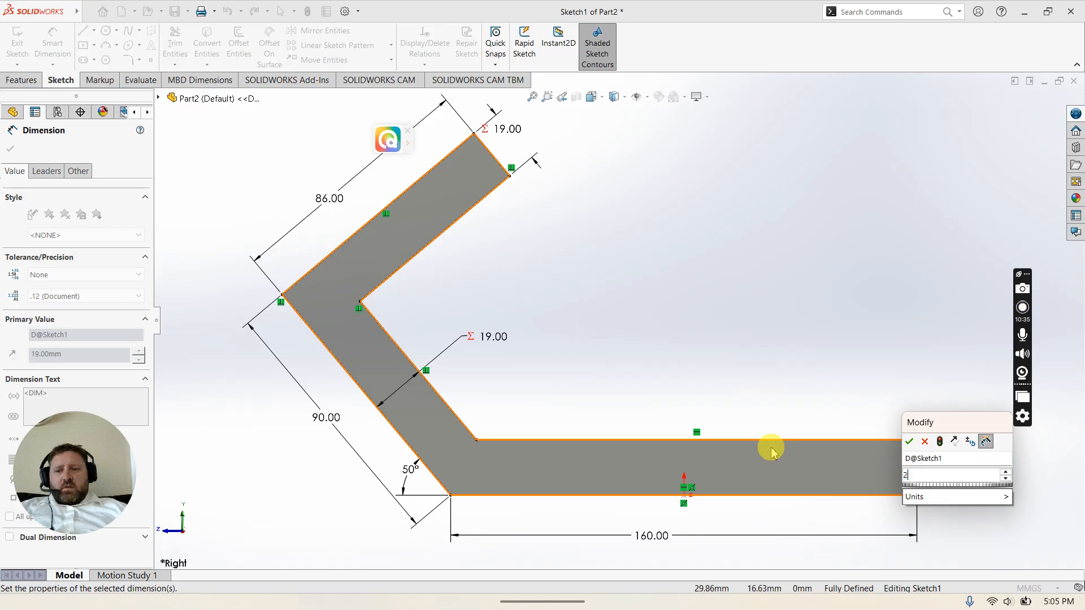
pyautogui.write('3')
pyautogui.press('Return')
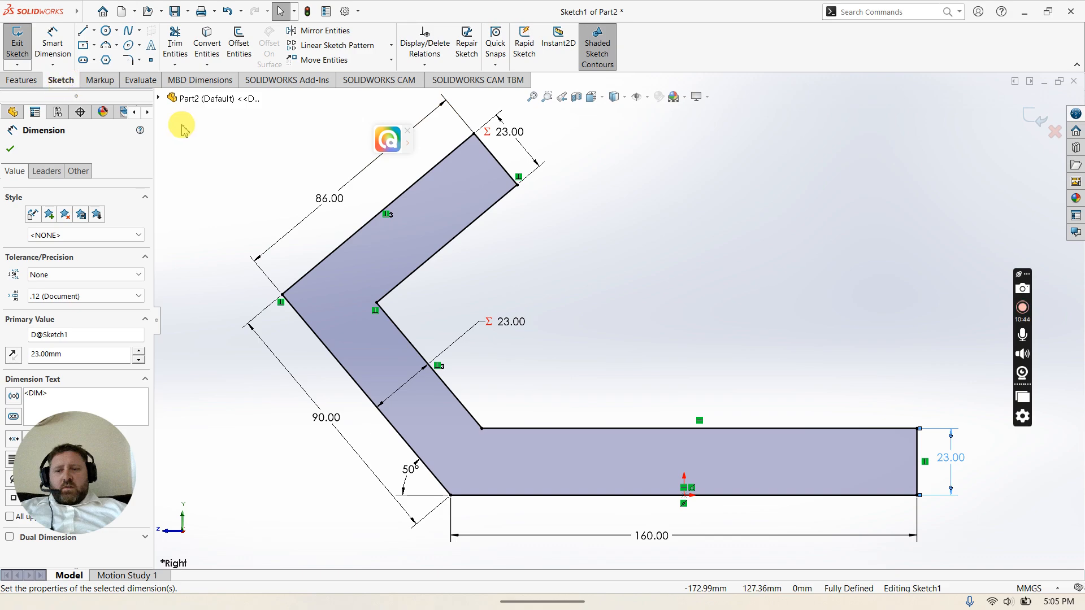
pyautogui.click(10, 150)
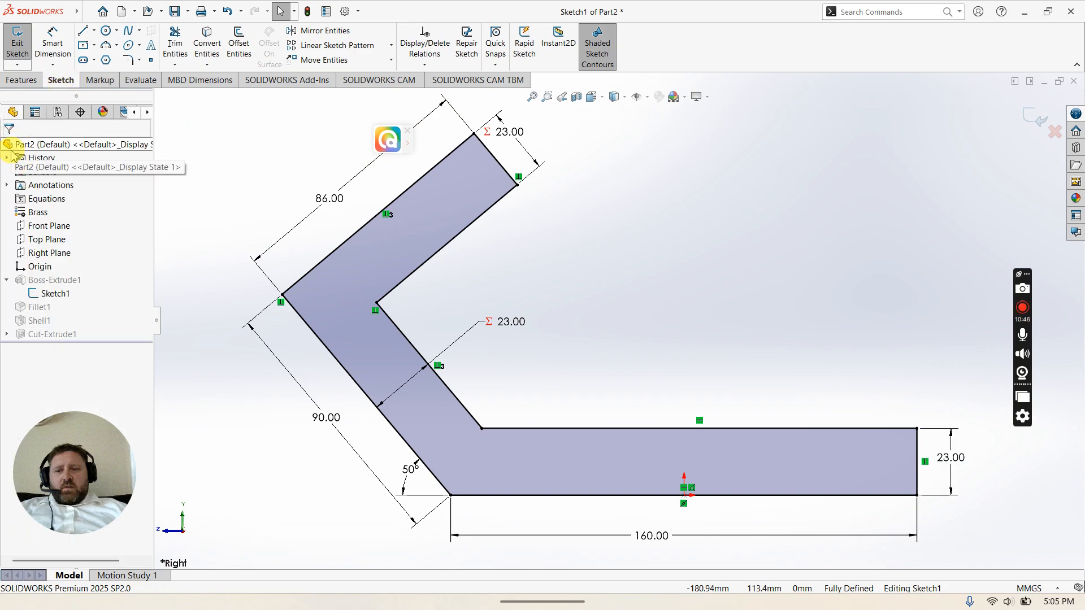
pyautogui.click(15, 43)
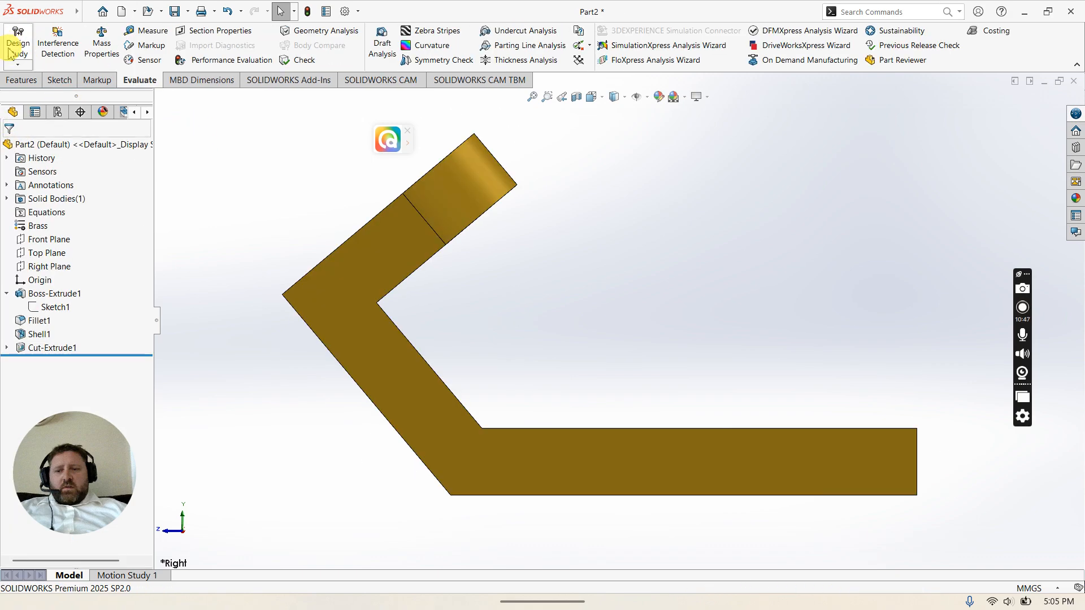
# Step: Edit the fillet on the angled leg's end and set its radius to 35 mm
pyautogui.moveTo(356, 290); pyautogui.dragTo(380, 350, button='middle')
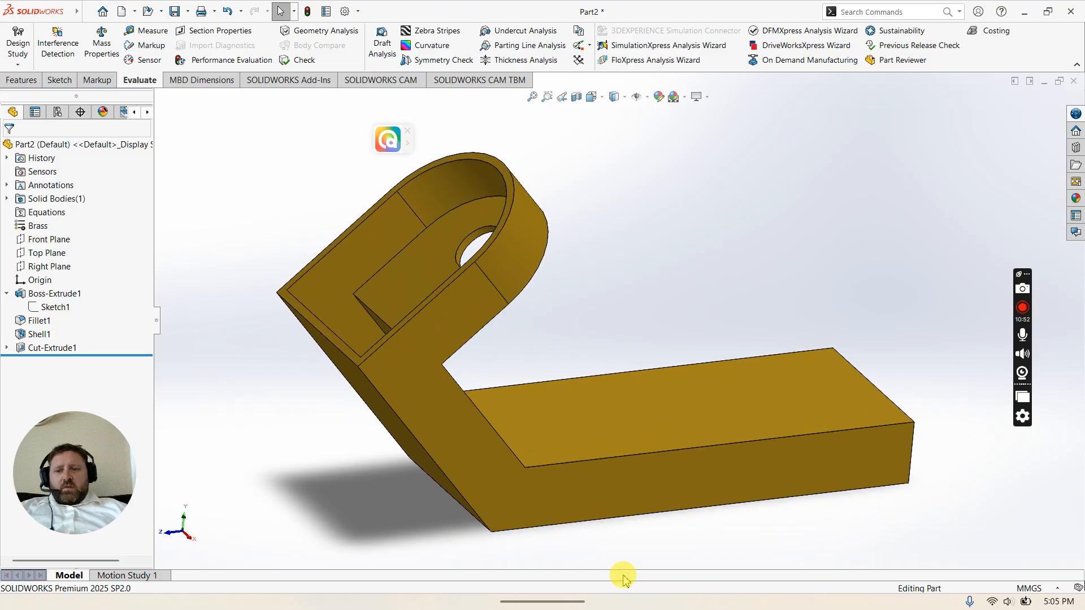
pyautogui.rightClick(37, 322)
pyautogui.click(50, 291)
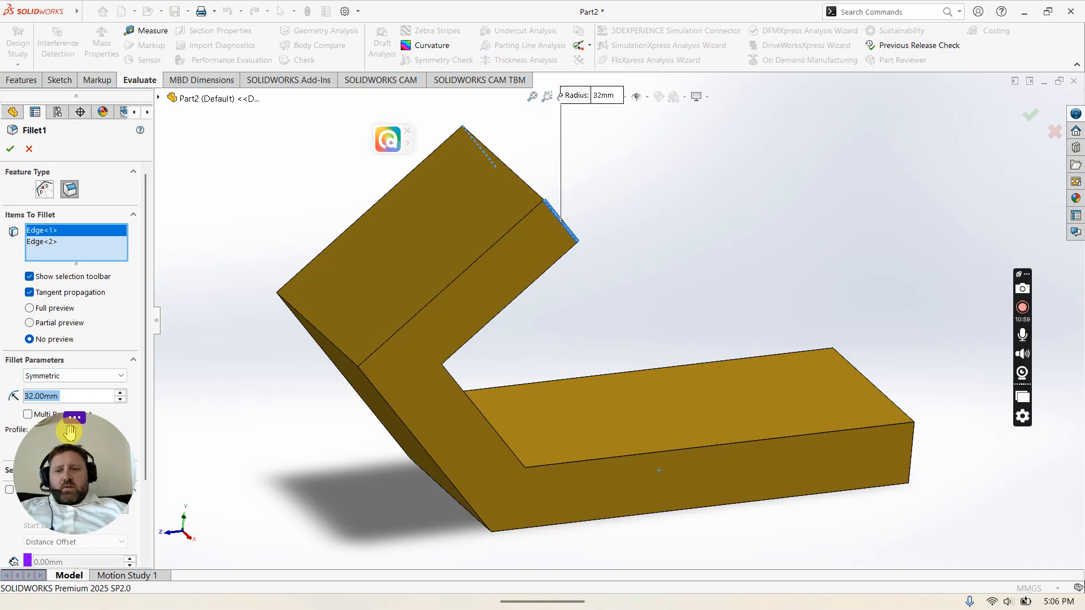
pyautogui.write('3')
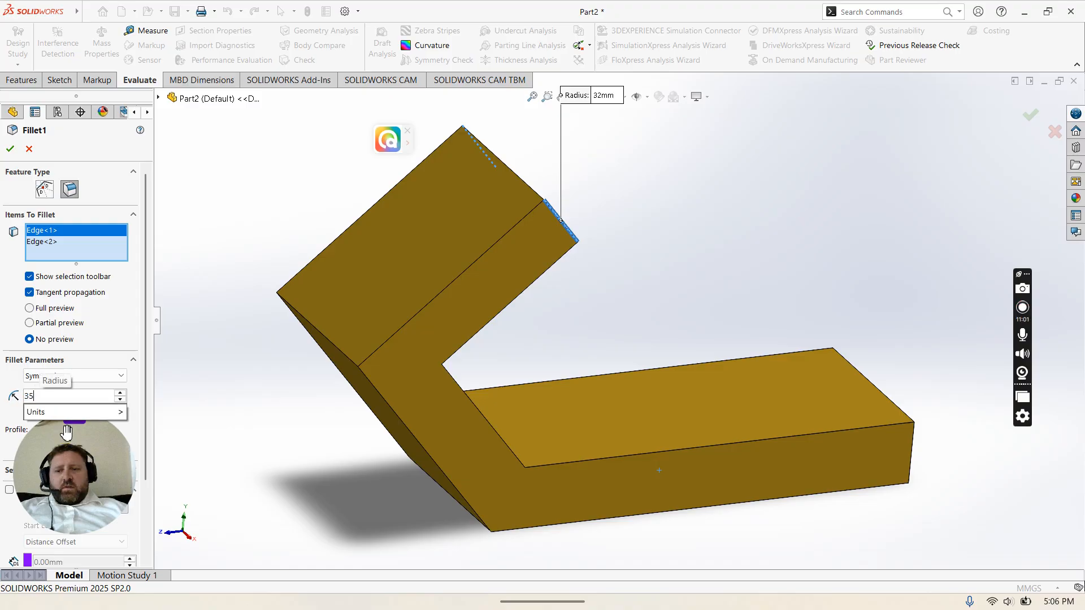
pyautogui.write('5')
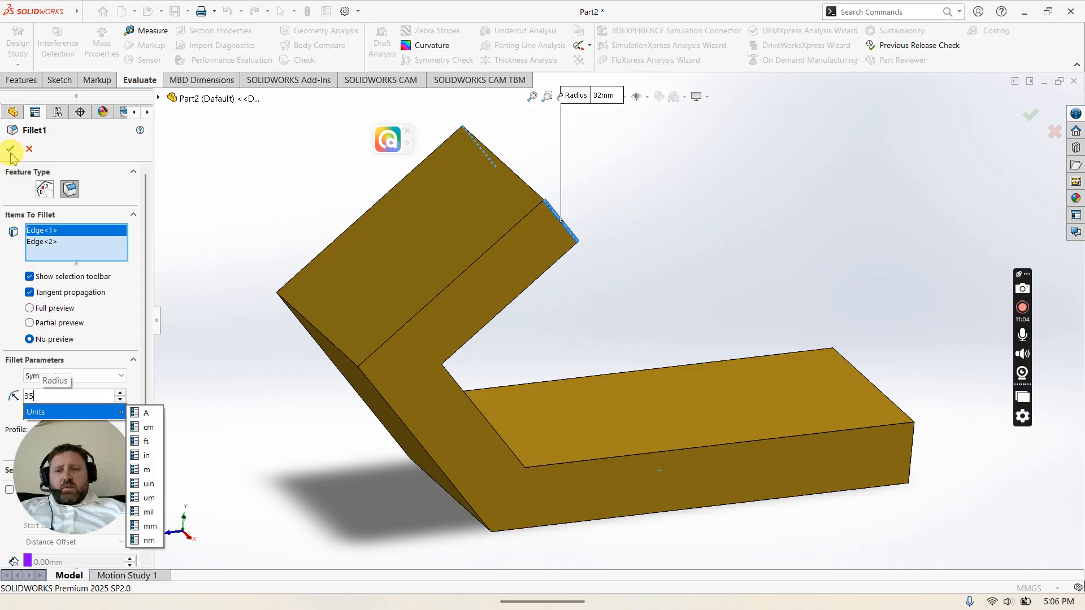
pyautogui.click(10, 148)
pyautogui.click(9, 149)
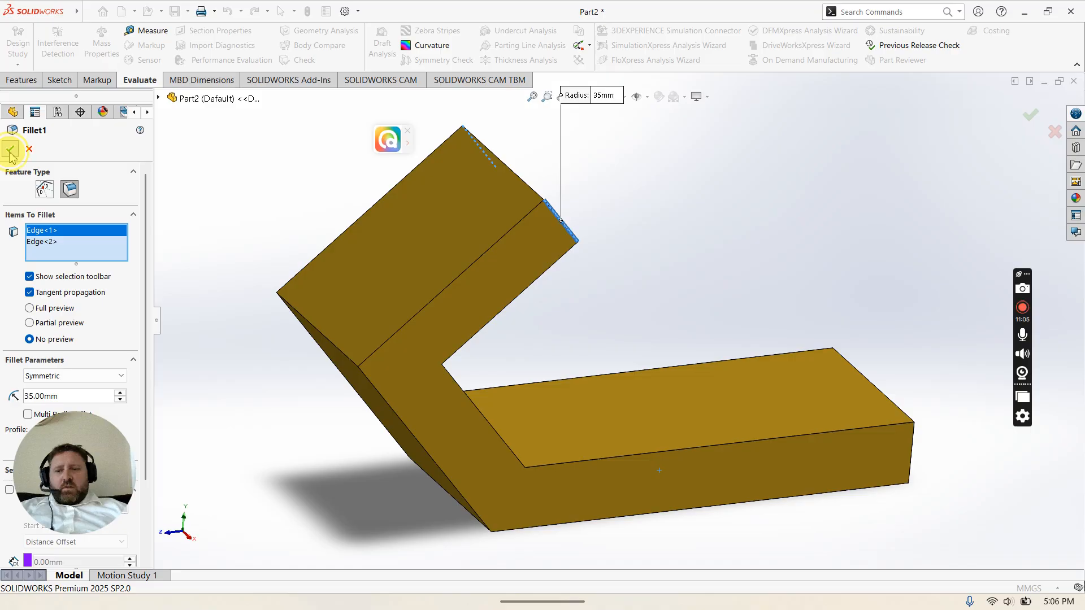
pyautogui.click(197, 270)
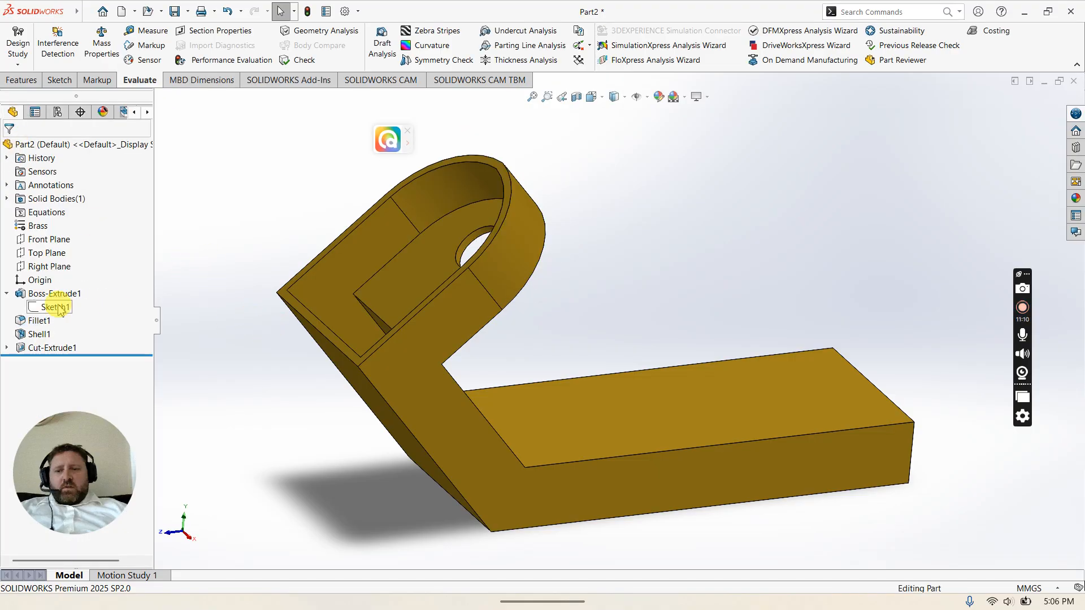
# Step: Switch to the isometric view, then open the CSWA 2.jpg exam image to review the Question 2 values and return
pyautogui.click(598, 96)
pyautogui.click(655, 129)
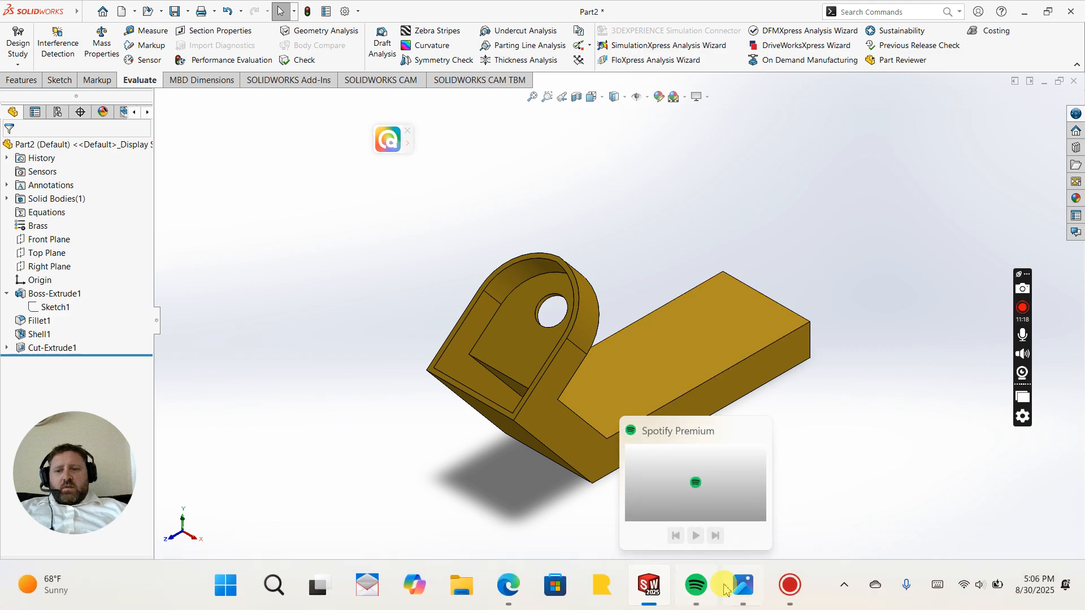
pyautogui.click(737, 590)
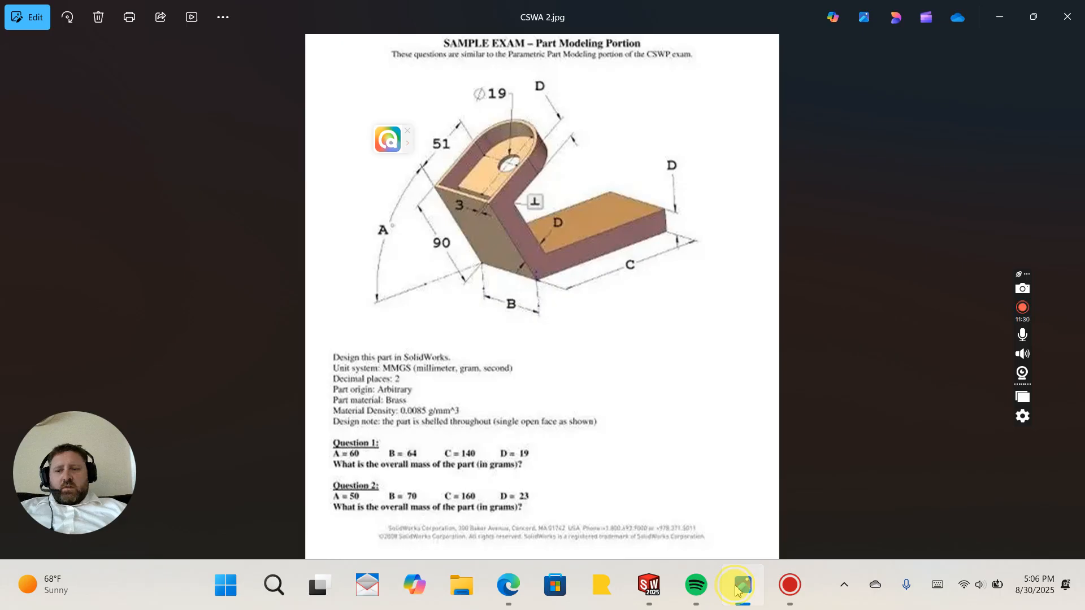
pyautogui.click(741, 586)
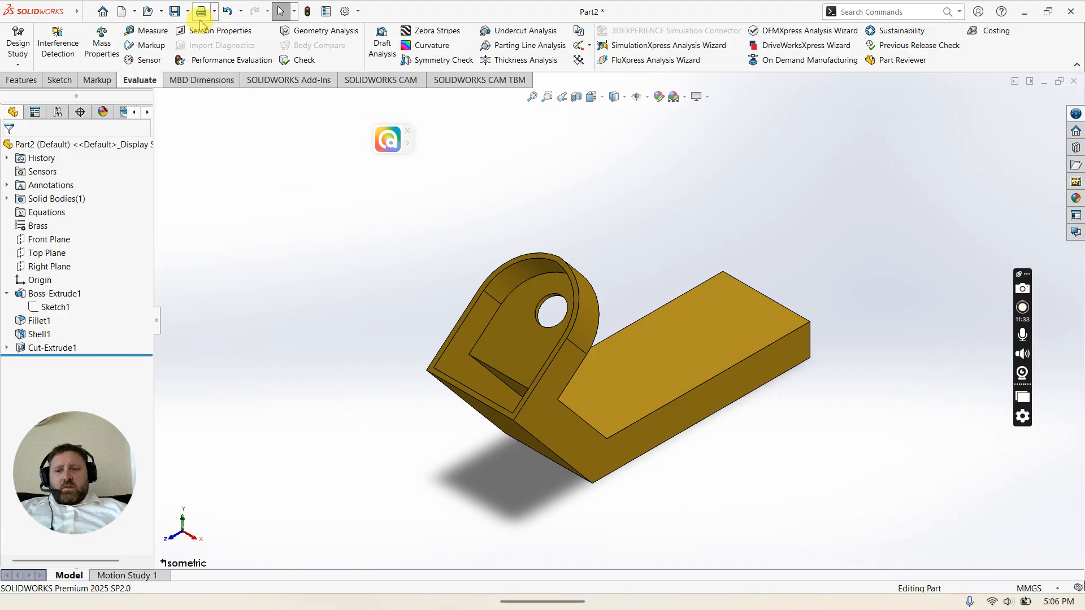
# Step: Check the updated part's mass with Mass Properties, then close the dialog
pyautogui.click(102, 45)
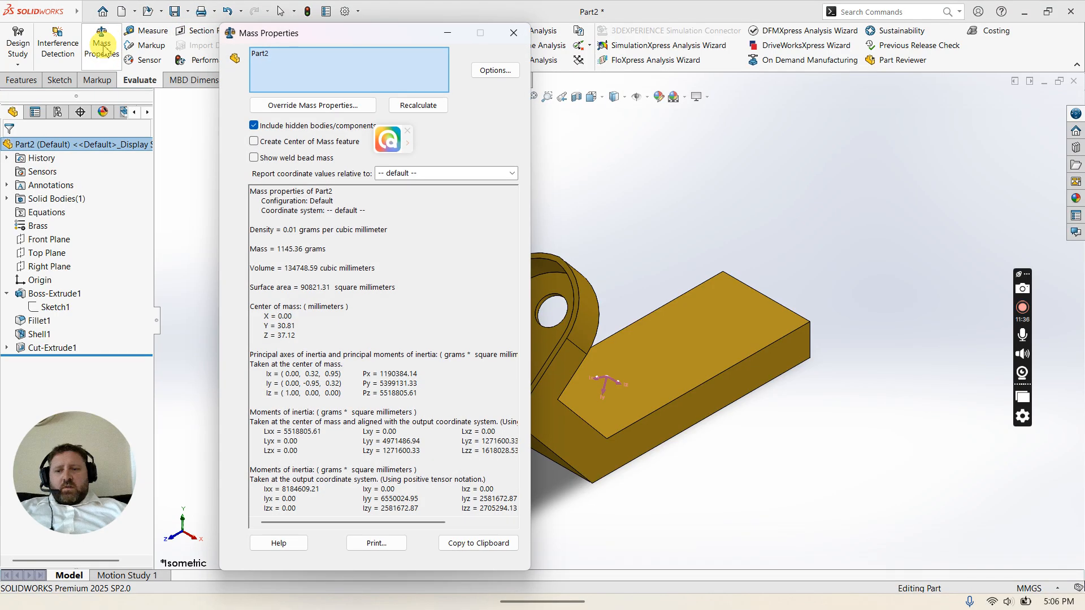
pyautogui.click(276, 262)
pyautogui.click(273, 261)
pyautogui.click(513, 33)
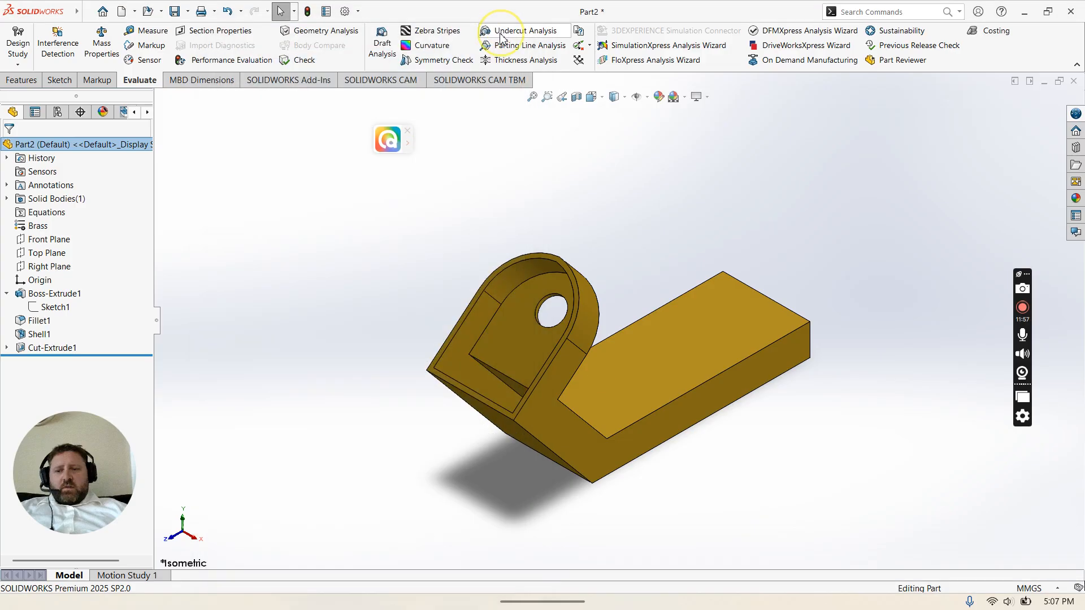
pyautogui.click(453, 207)
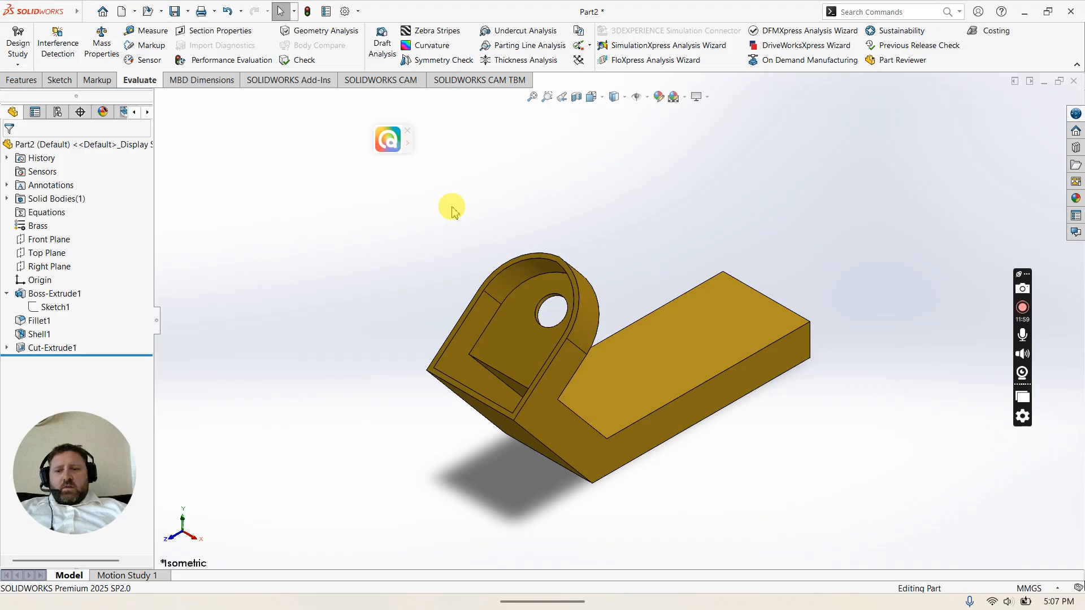
pyautogui.click(428, 189)
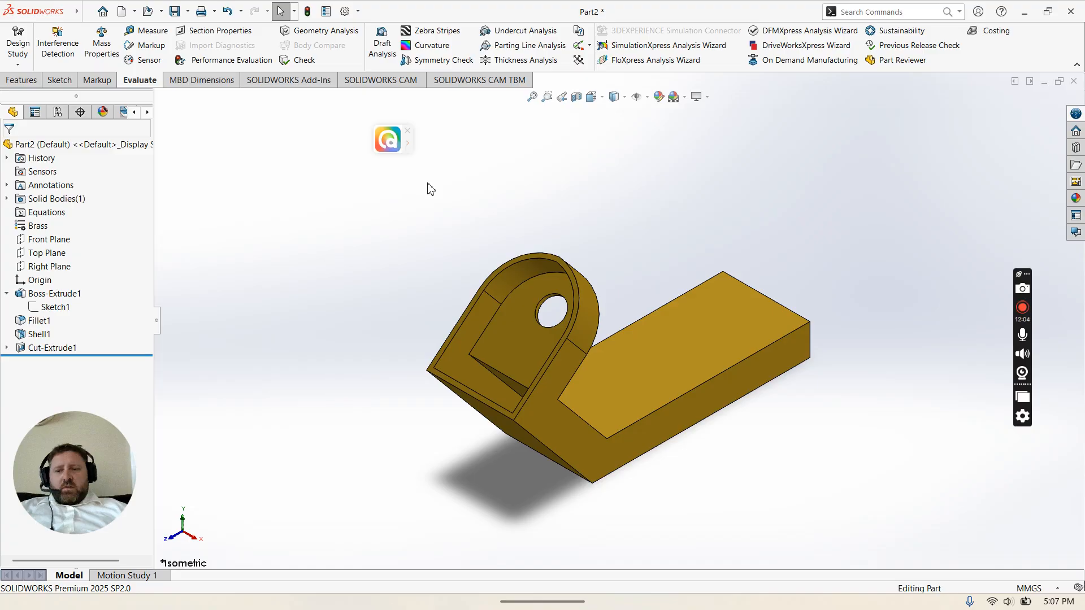